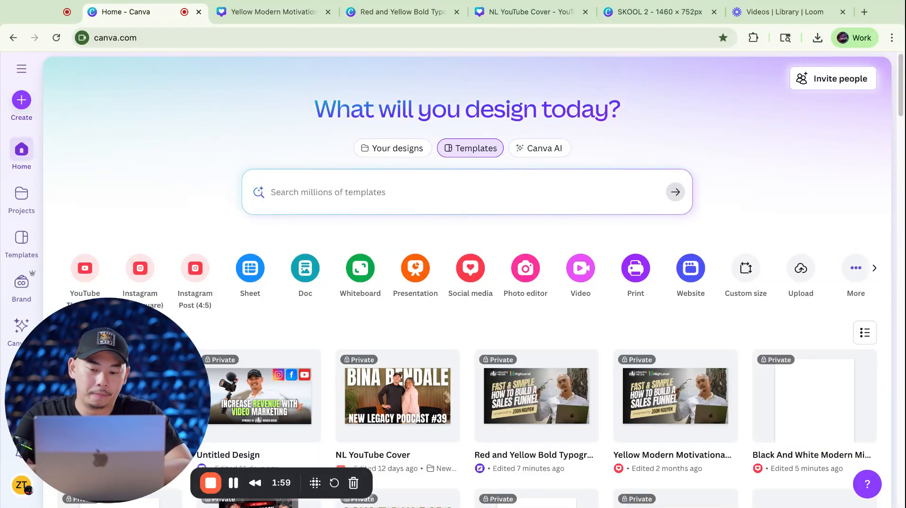
Step: Review the existing thumbnail pages in the Yellow Modern Motivational Podcast Promotion design
click(267, 12)
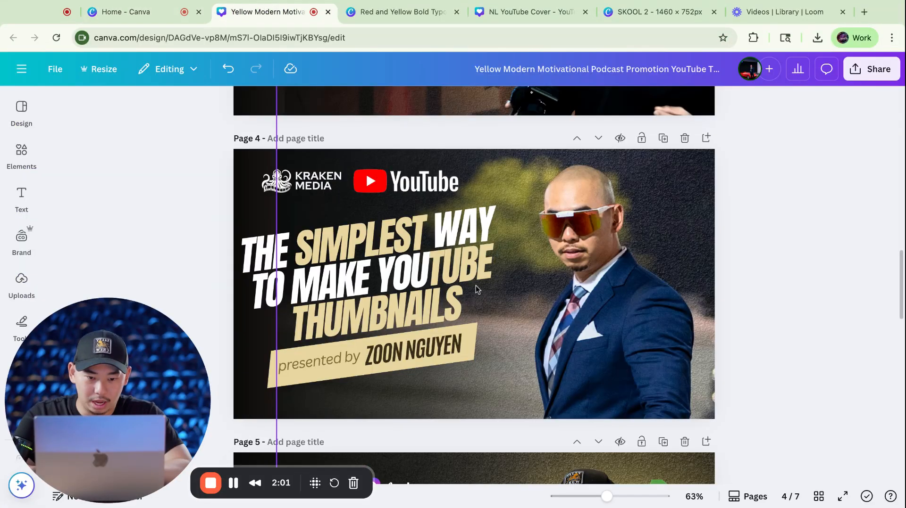
scroll(478, 308, down, 3)
scroll(478, 307, up, 5)
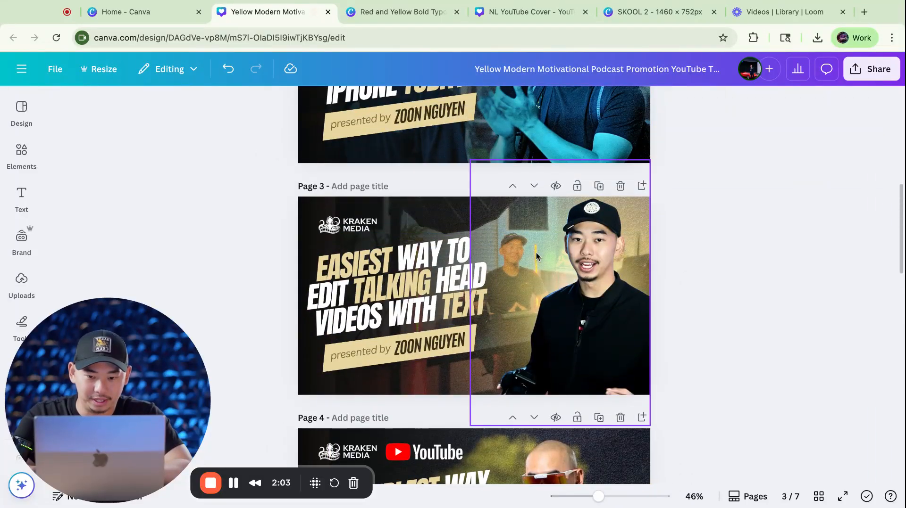
Step: Open the Red and Yellow Bold Typographic Youtube Thumbnail design and examine the sales funnel thumbnail on page 1
click(389, 16)
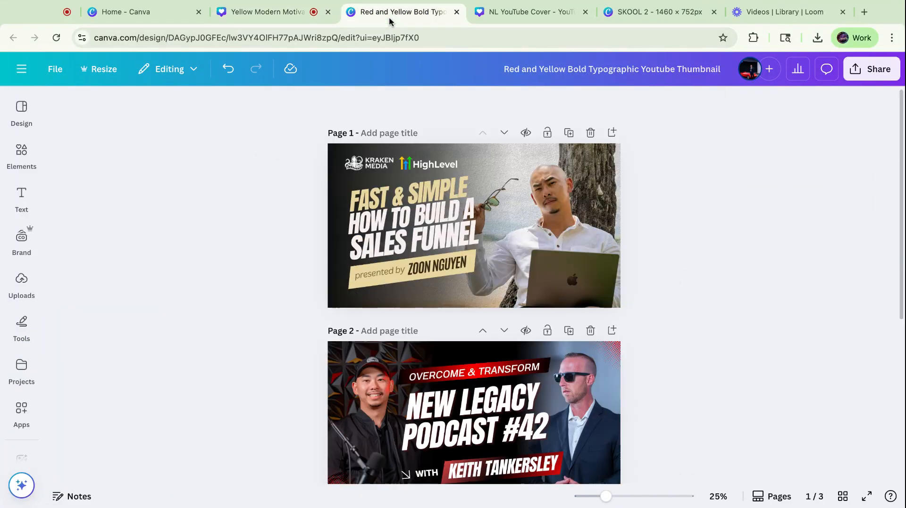
scroll(490, 222, down, 2)
scroll(525, 278, up, 1)
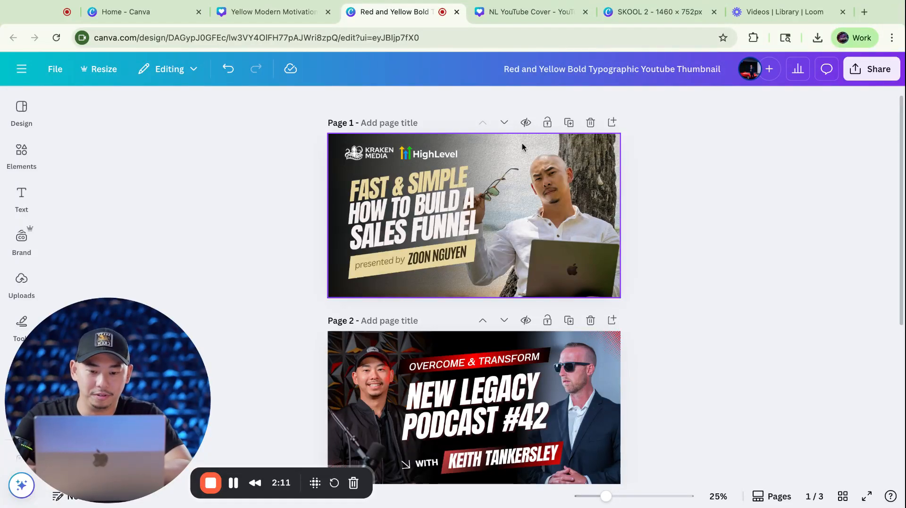
scroll(512, 197, up, 3)
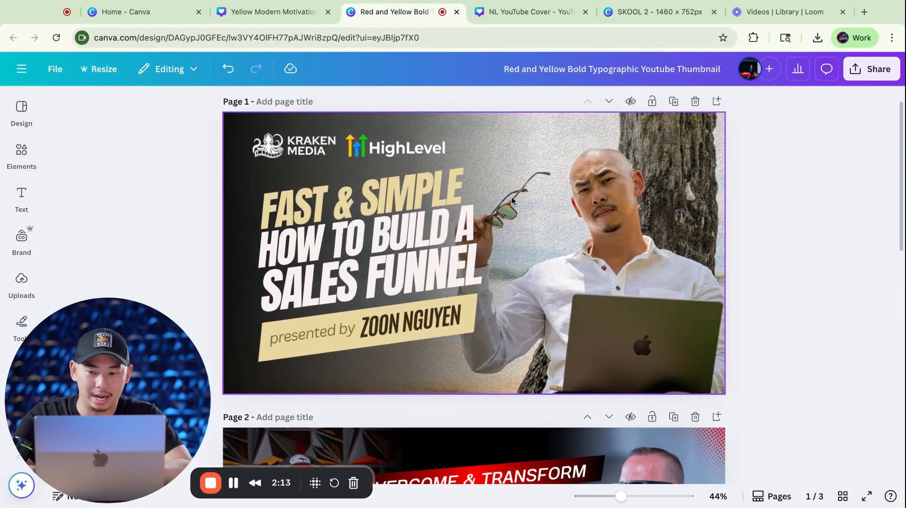
Step: Examine the layout, photos and text of the New Legacy Podcast #42 thumbnail on page 2
scroll(511, 197, down, 7)
scroll(511, 197, down, 3)
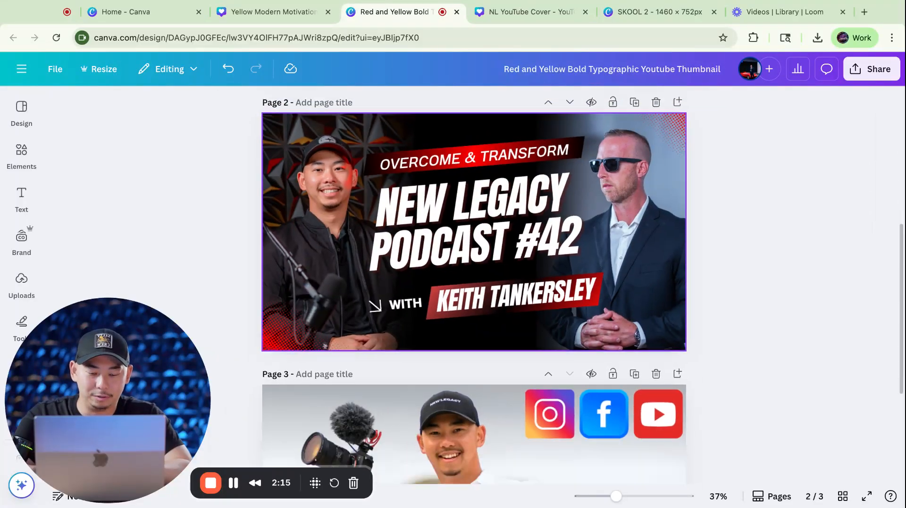
scroll(474, 142, up, 2)
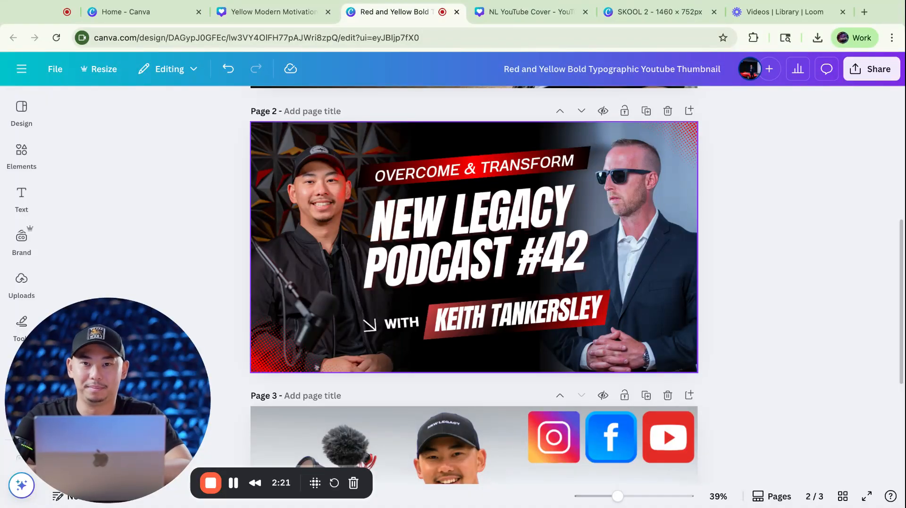
scroll(474, 194, down, 2)
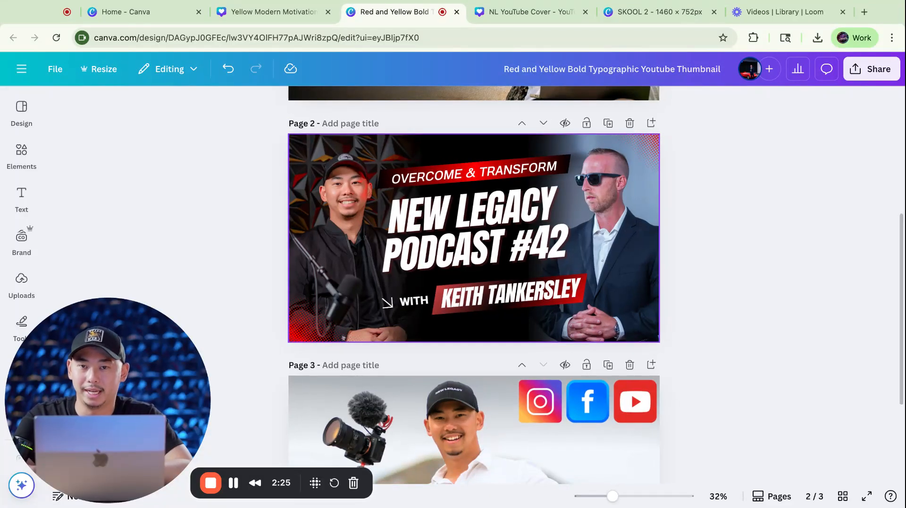
scroll(474, 238, up, 1)
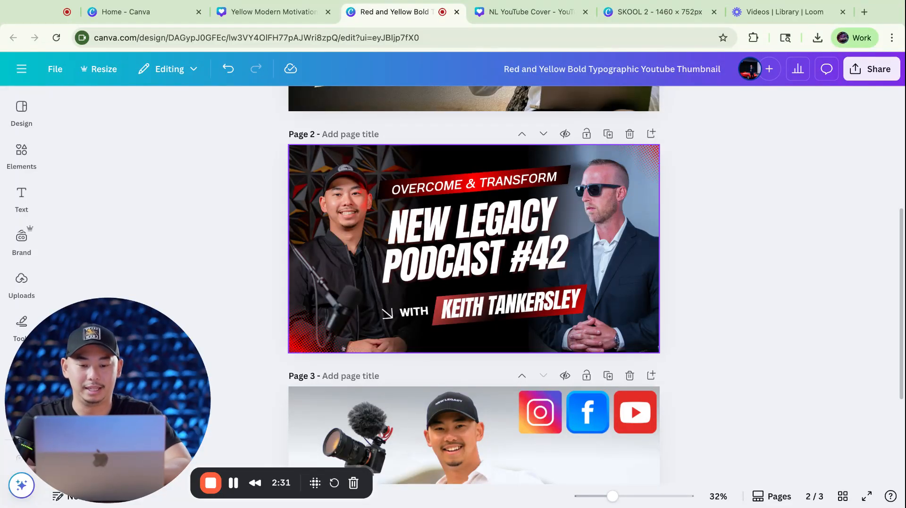
scroll(492, 240, up, 1)
scroll(492, 241, down, 2)
scroll(491, 242, down, 1)
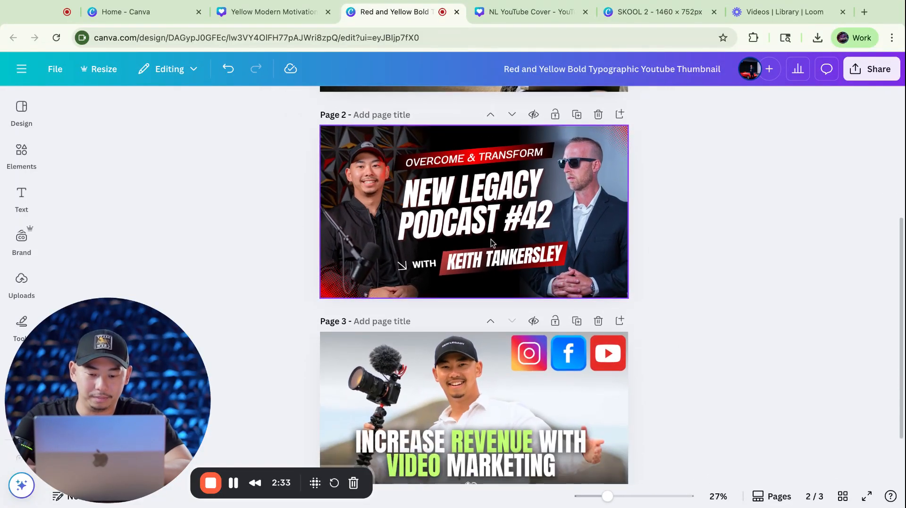
Step: Examine the "Increase Revenue with Video Marketing" thumbnail on page 3 and select its background image
scroll(493, 244, up, 2)
scroll(500, 249, down, 2)
scroll(501, 250, down, 2)
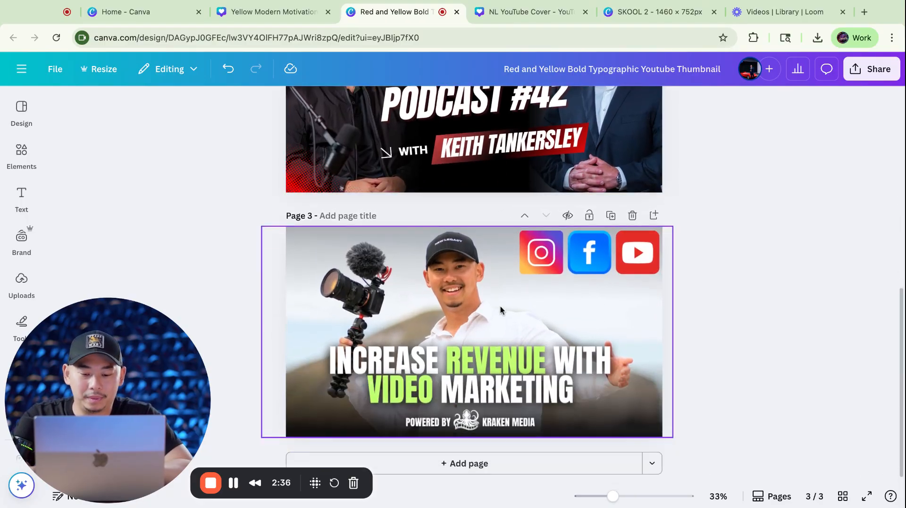
click(609, 309)
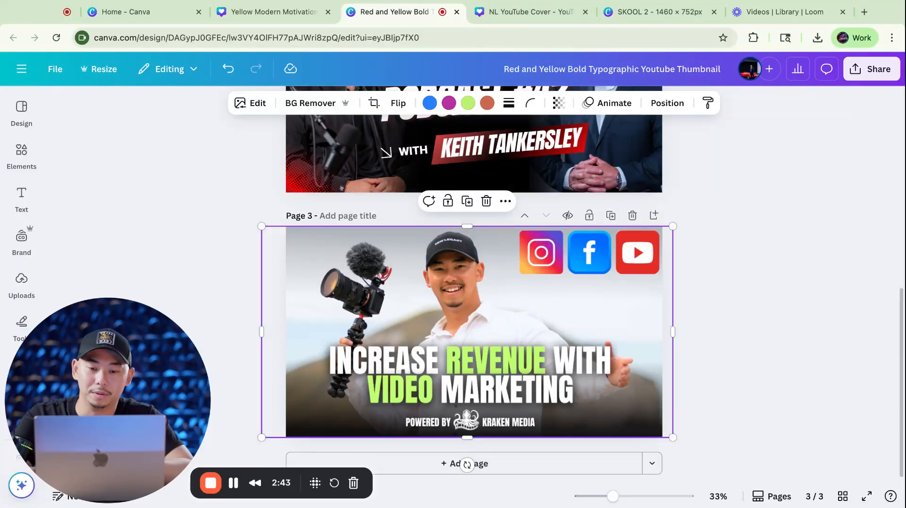
Step: Open skool.com in a new browser tab and view the About page of the Kraken Content Marketing community
click(863, 12)
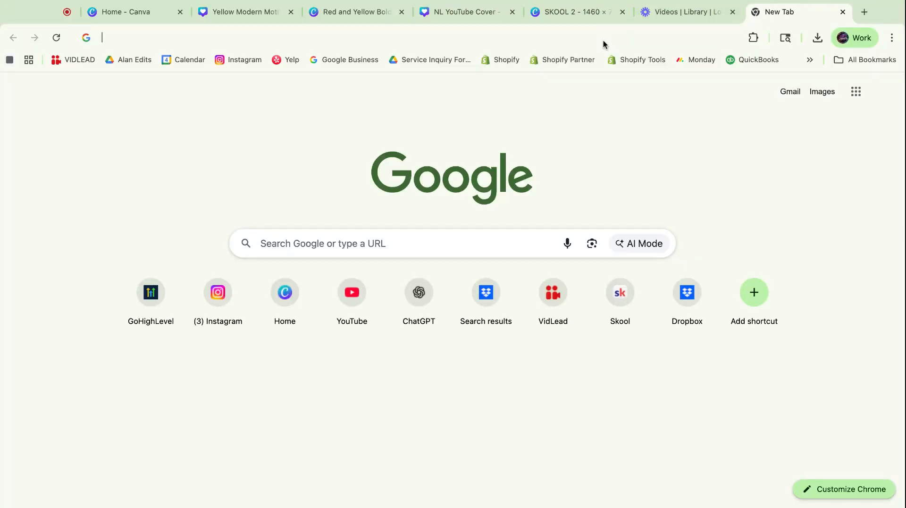
text(skool.com)
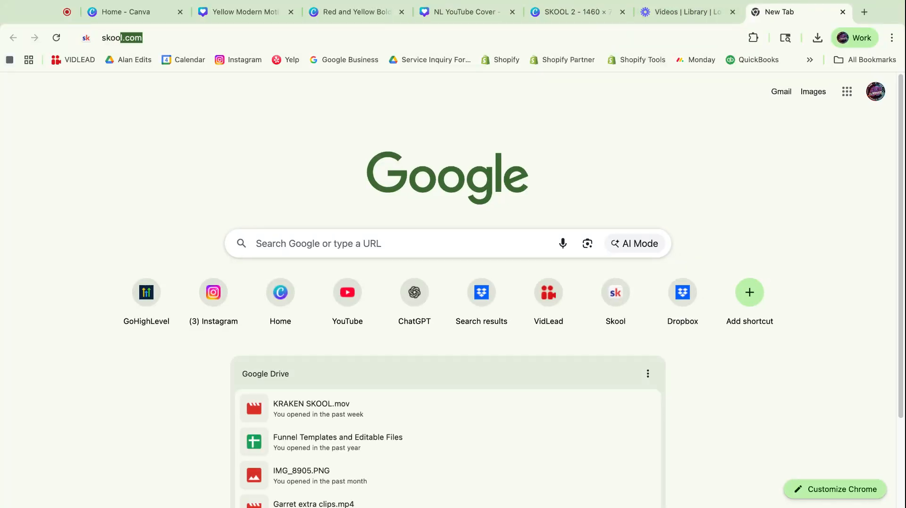
key(Return)
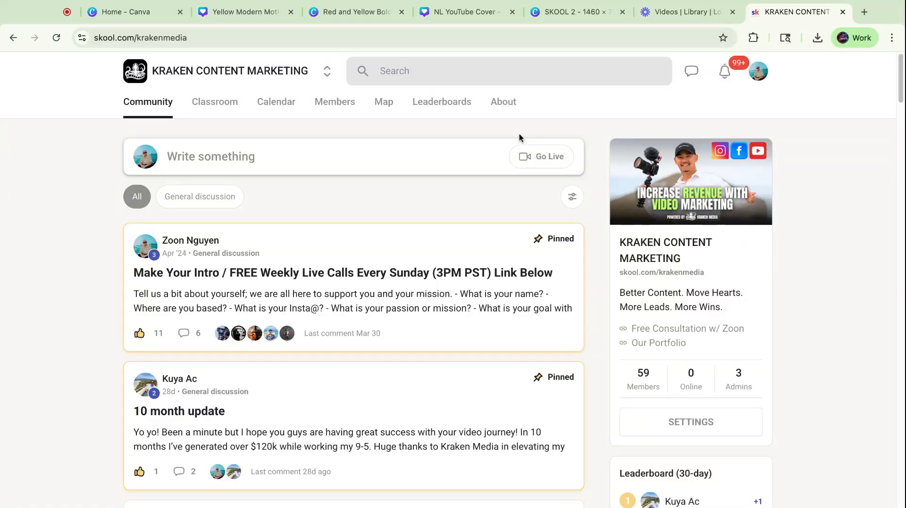
click(508, 105)
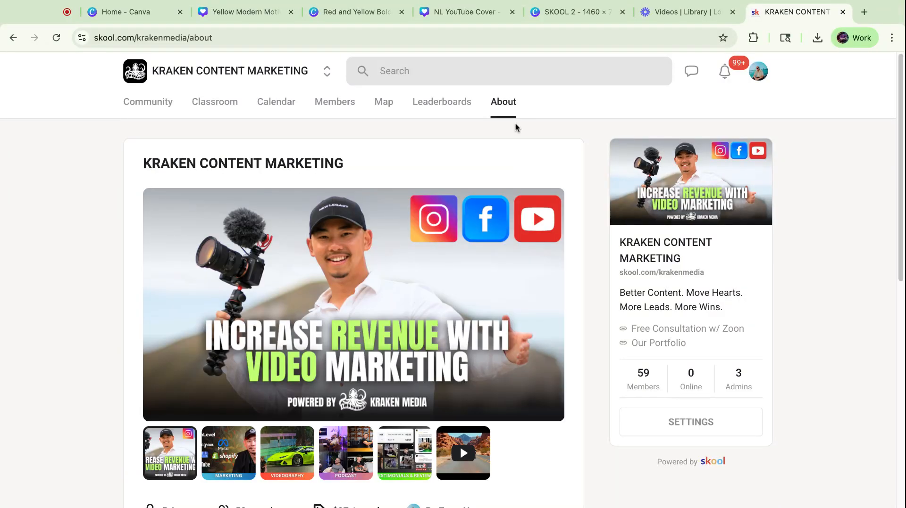
scroll(514, 123, down, 2)
scroll(278, 390, up, 2)
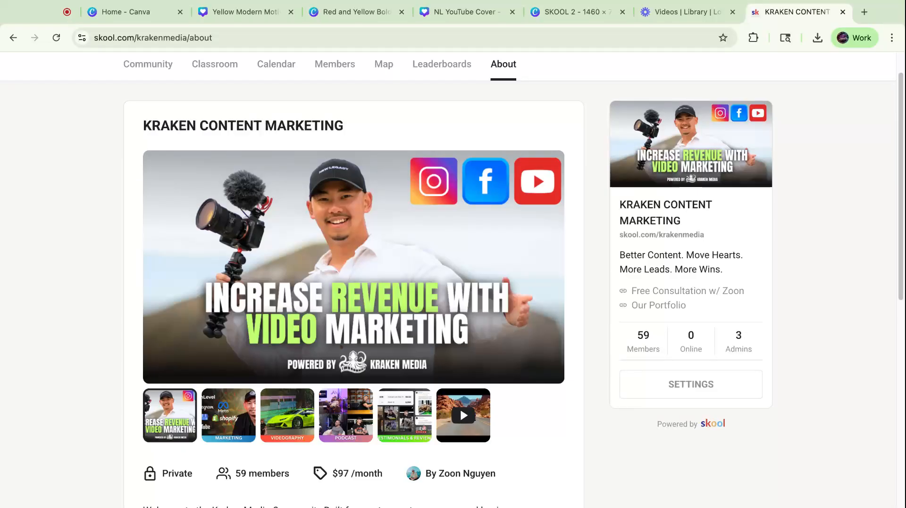
Step: View the marketing, videography, podcast and testimonials images and the video in the About page gallery
click(237, 433)
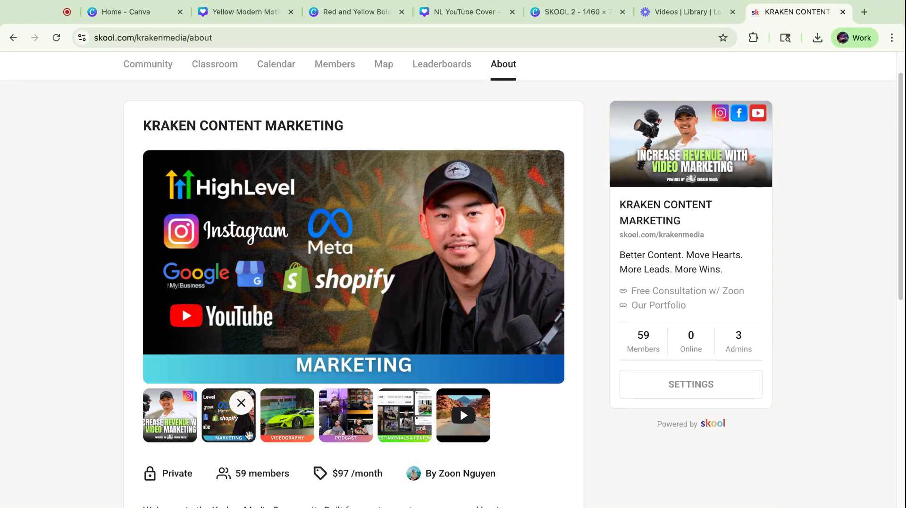
click(289, 435)
click(343, 435)
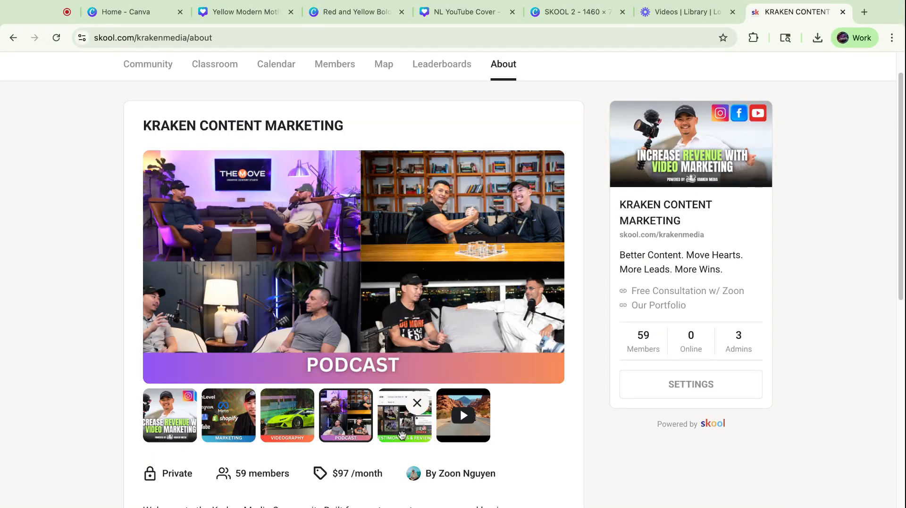
click(404, 434)
click(446, 434)
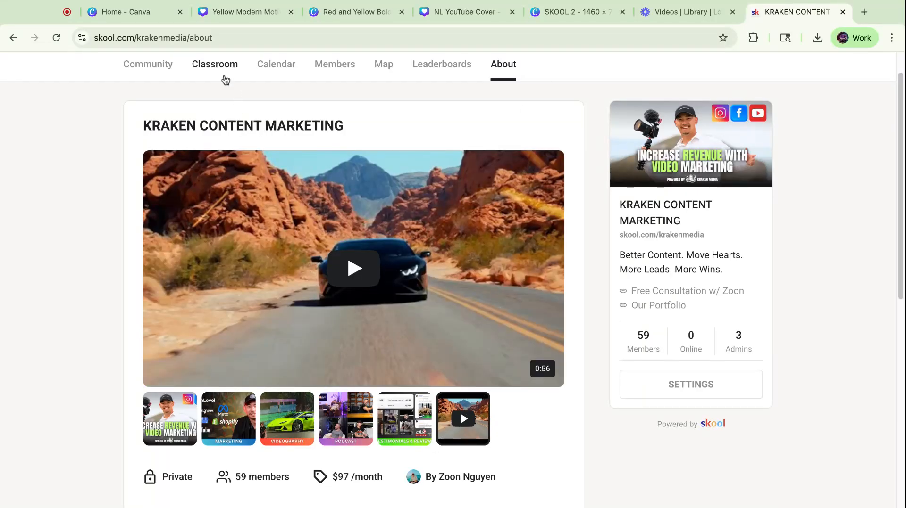
Step: Review the course cover designs in the community's Classroom
click(216, 69)
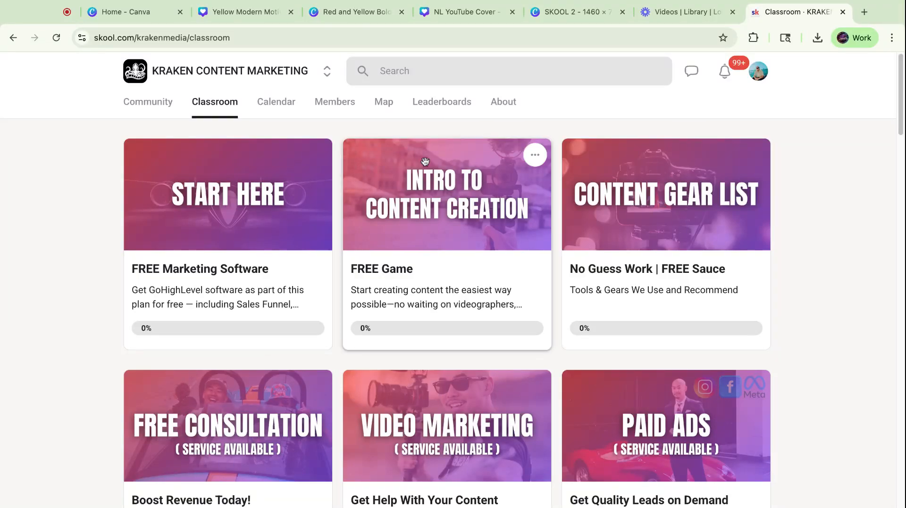
scroll(425, 162, down, 8)
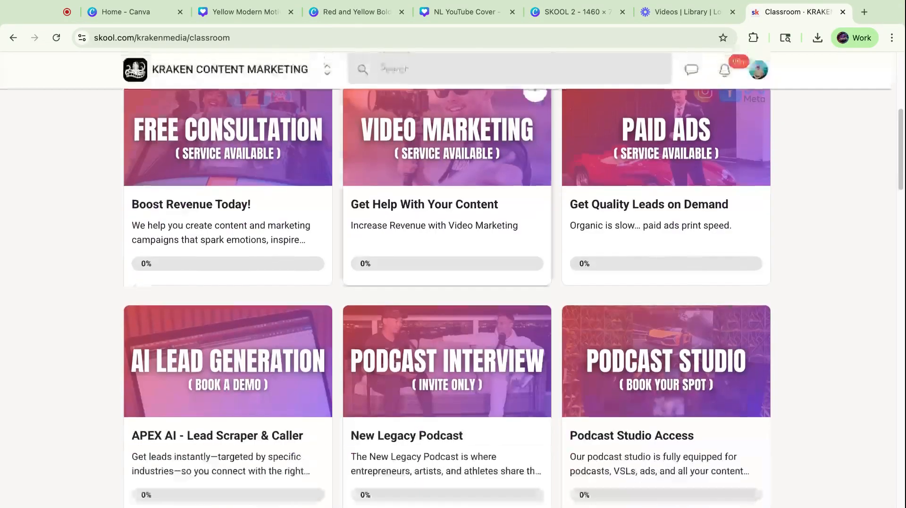
scroll(425, 162, up, 8)
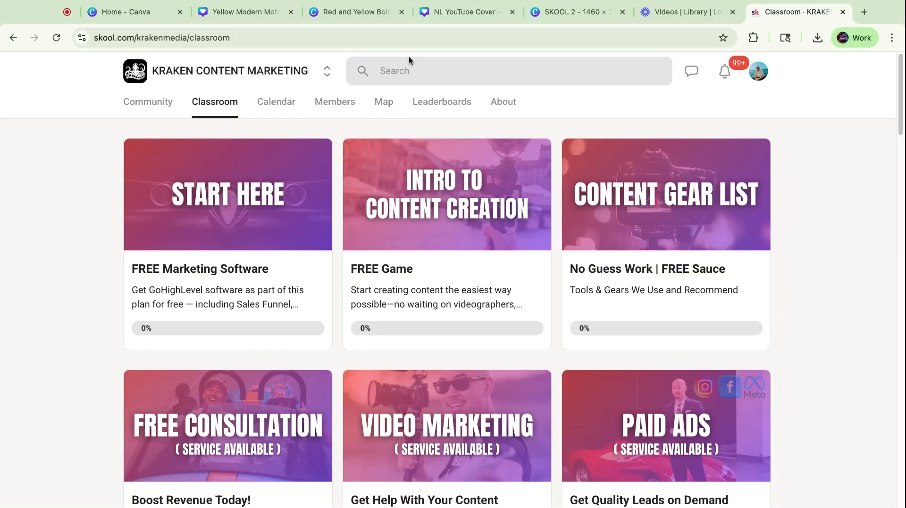
Step: Switch back to the Yellow Modern Motivational design in Canva and place its browser tab after the Red and Yellow design
click(245, 12)
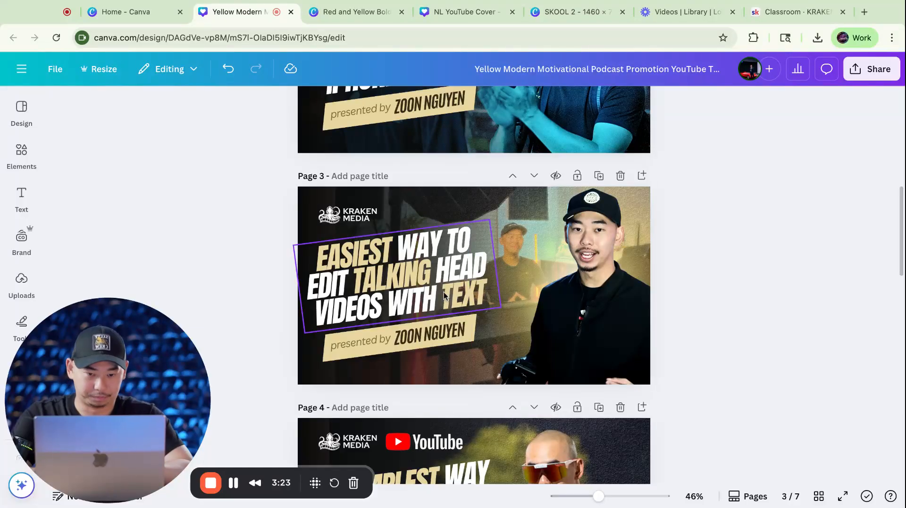
drag(236, 20, 375, 26)
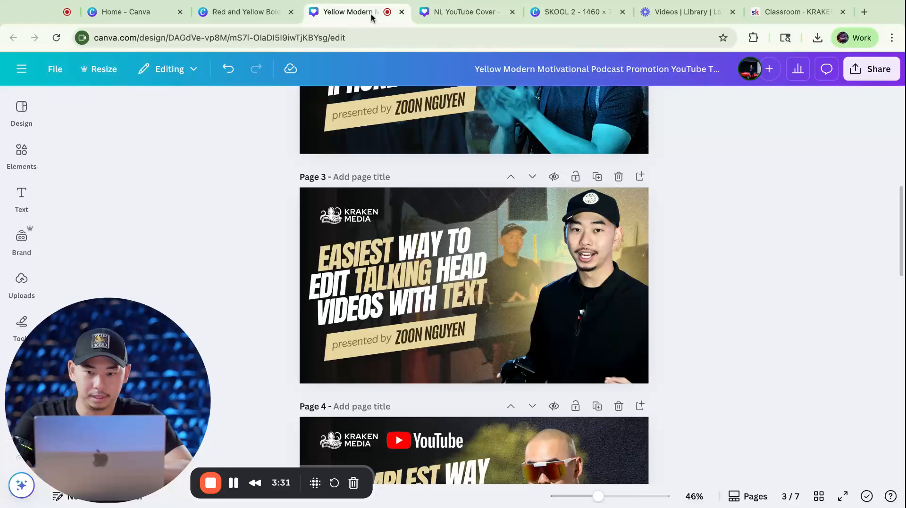
Step: Compare the open NL YouTube Cover, SKOOL 2 and Yellow Modern designs, and return to the Canva home page
click(433, 12)
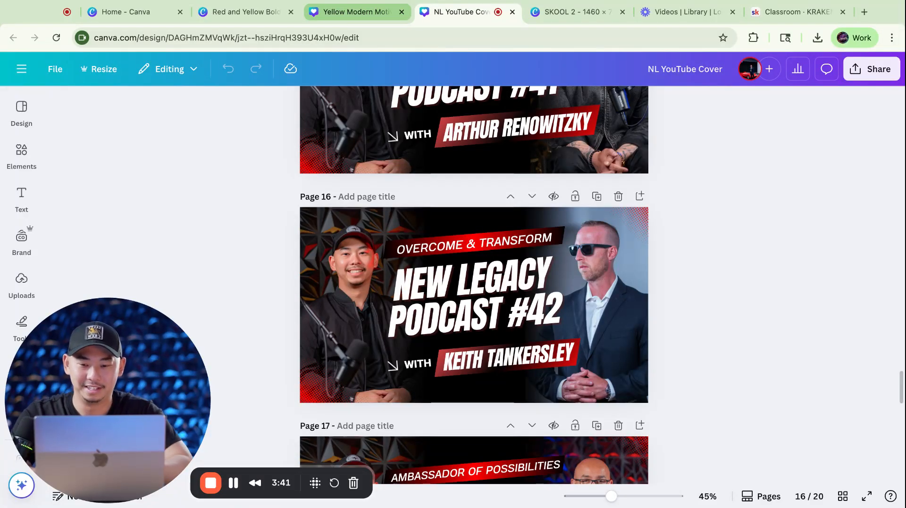
click(367, 8)
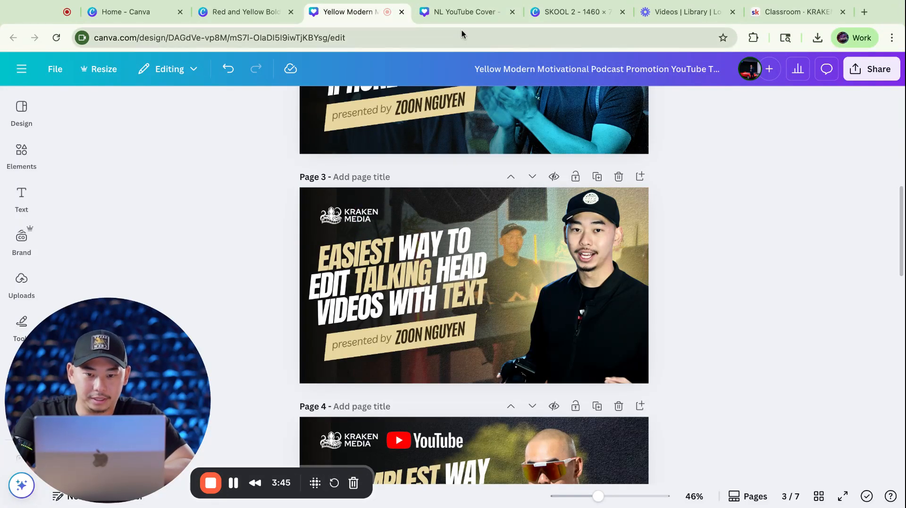
click(441, 12)
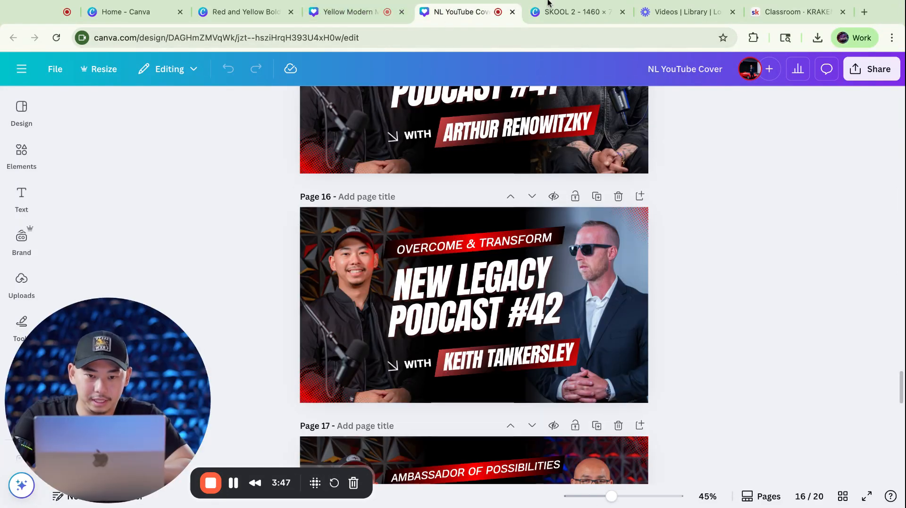
click(560, 12)
click(472, 11)
click(363, 11)
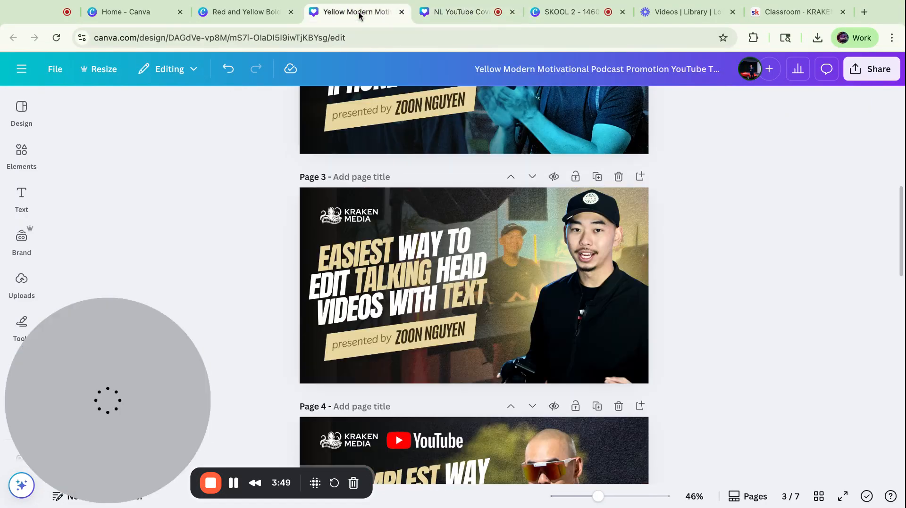
click(254, 13)
click(147, 13)
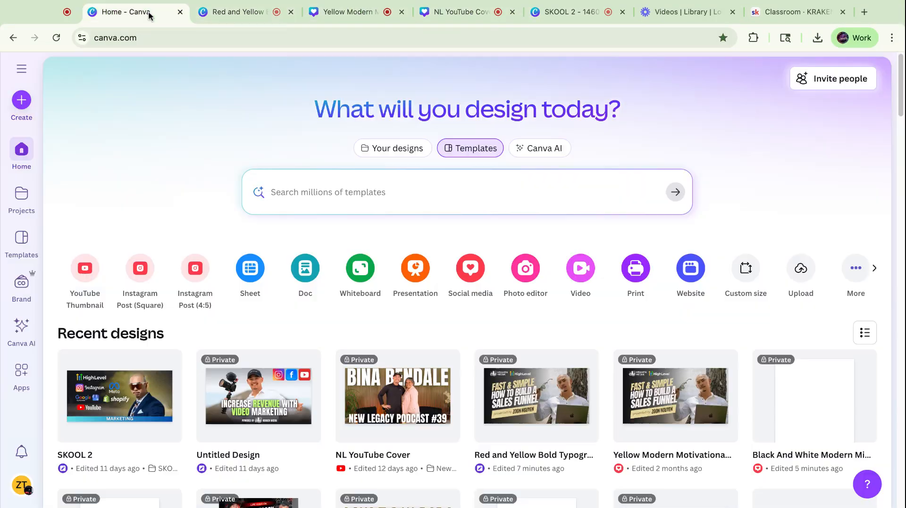
drag(141, 395, 745, 151)
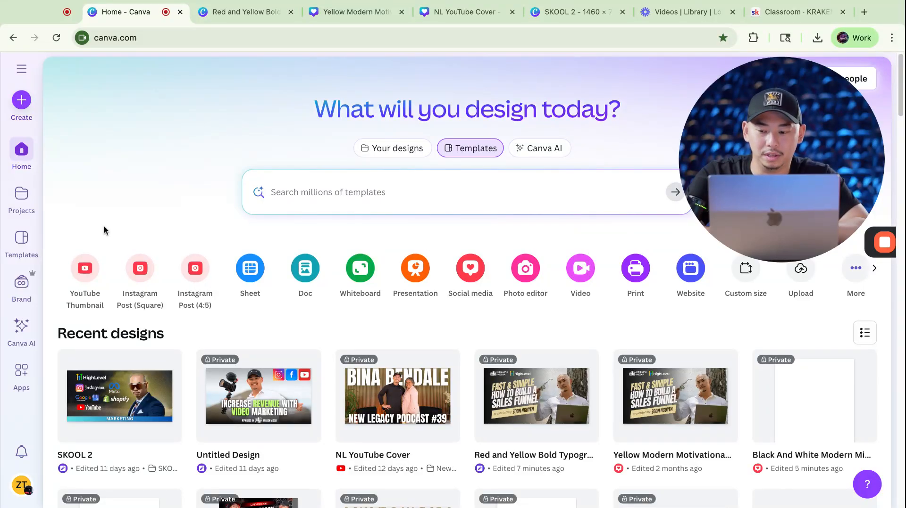
Step: Create a new blank YouTube Thumbnail design and browse its suggested templates
click(85, 270)
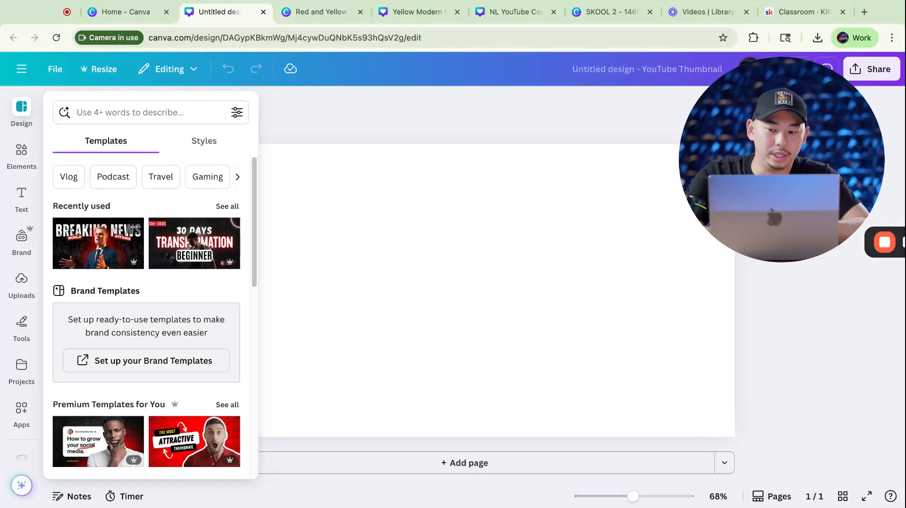
scroll(159, 250, down, 8)
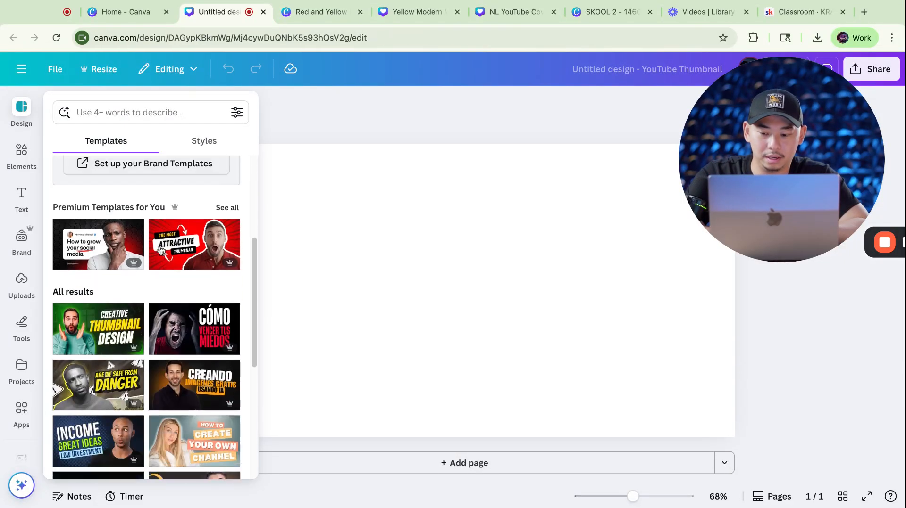
scroll(160, 250, down, 4)
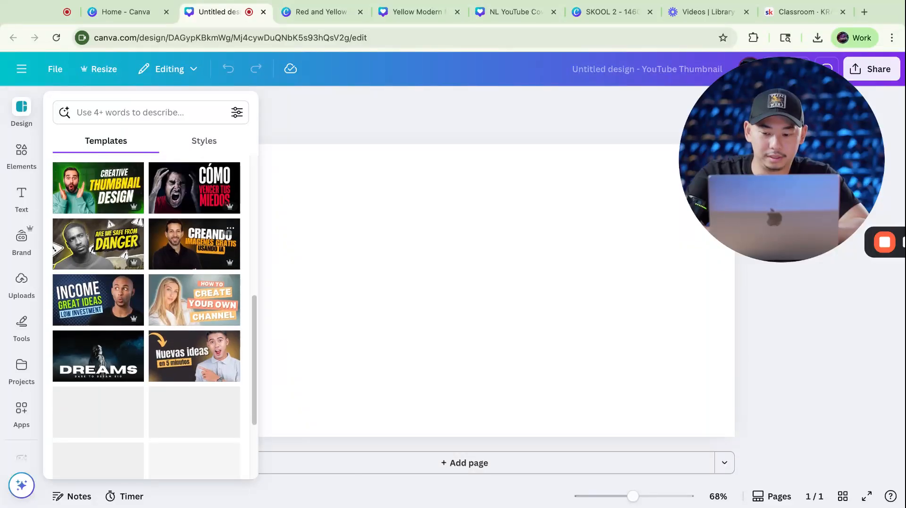
scroll(139, 337, up, 6)
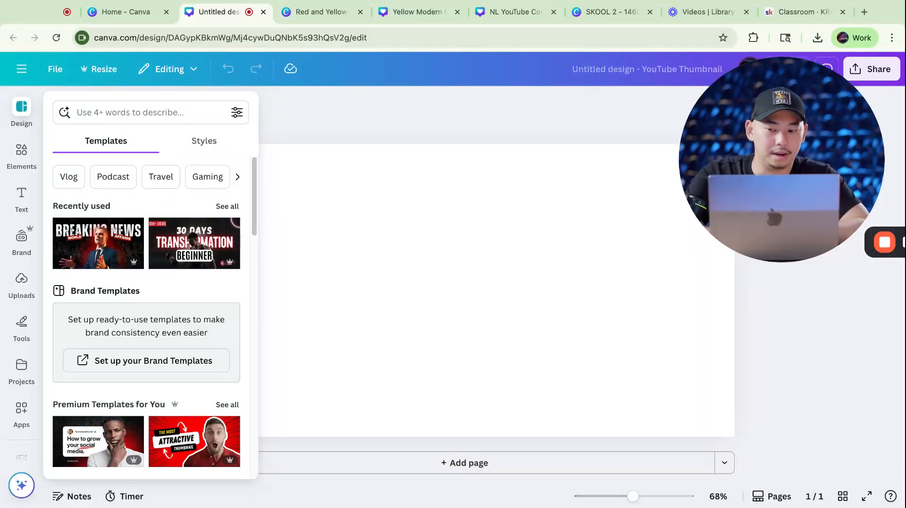
Step: Search the templates for "podcast" and apply the red and black "Psychology of Greatness" template to the blank thumbnail
click(124, 109)
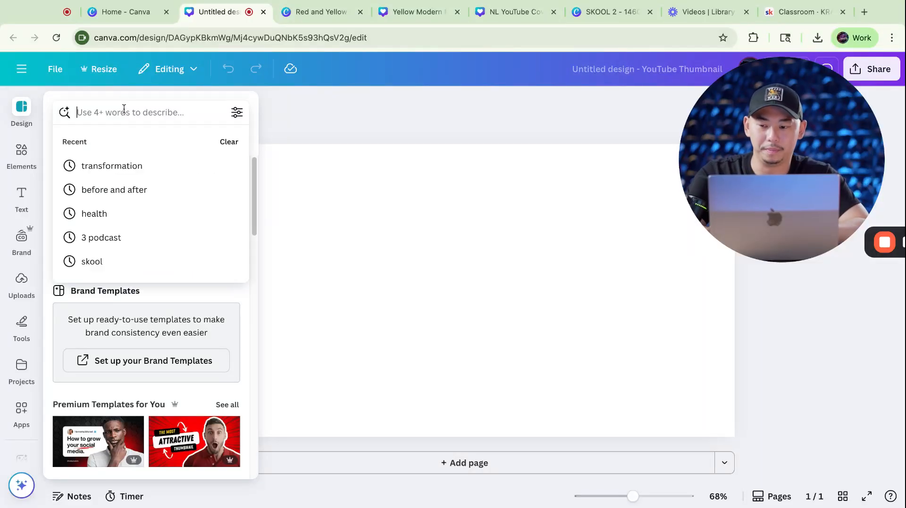
text(pod)
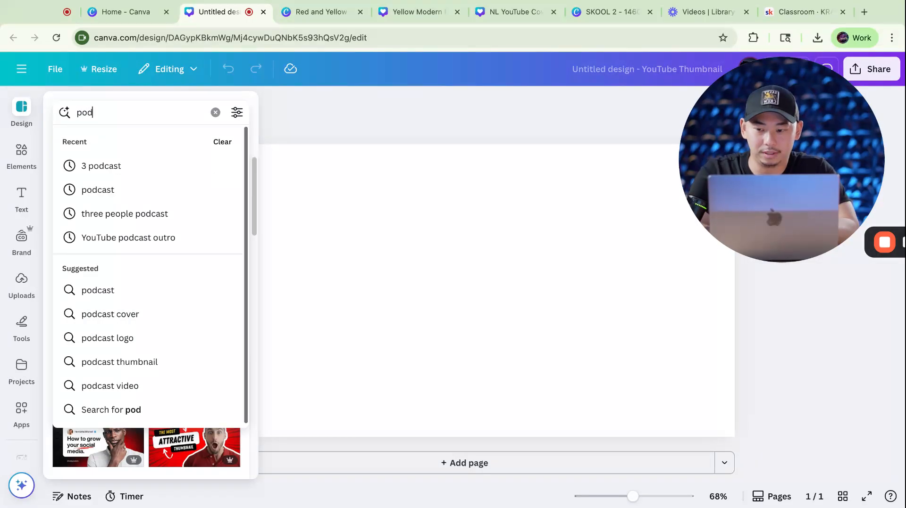
text(cast)
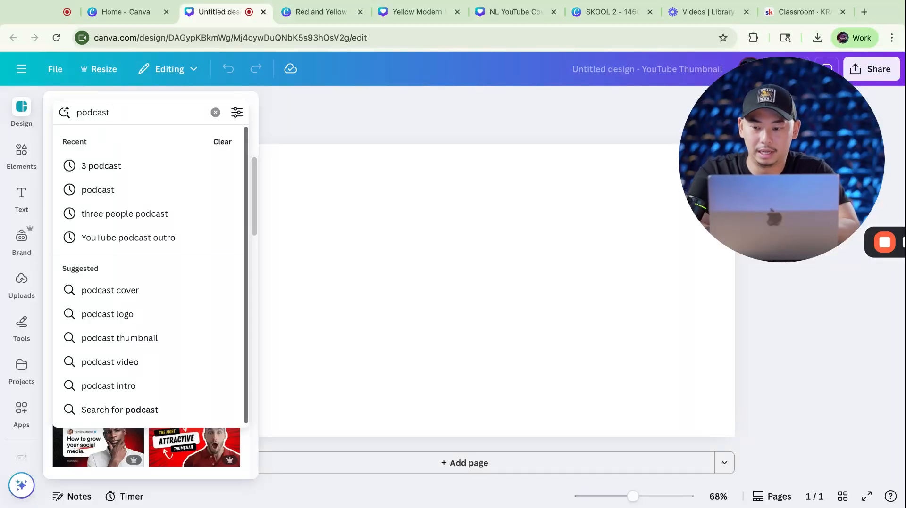
click(126, 189)
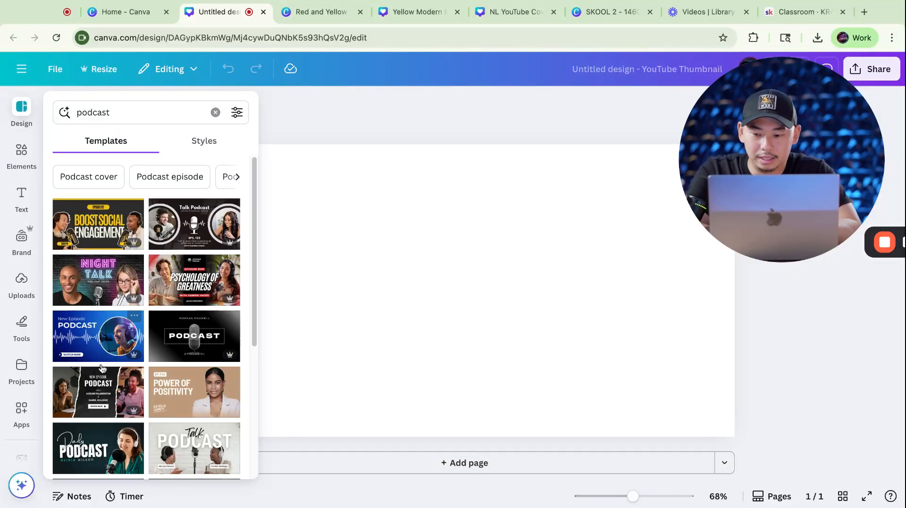
click(188, 299)
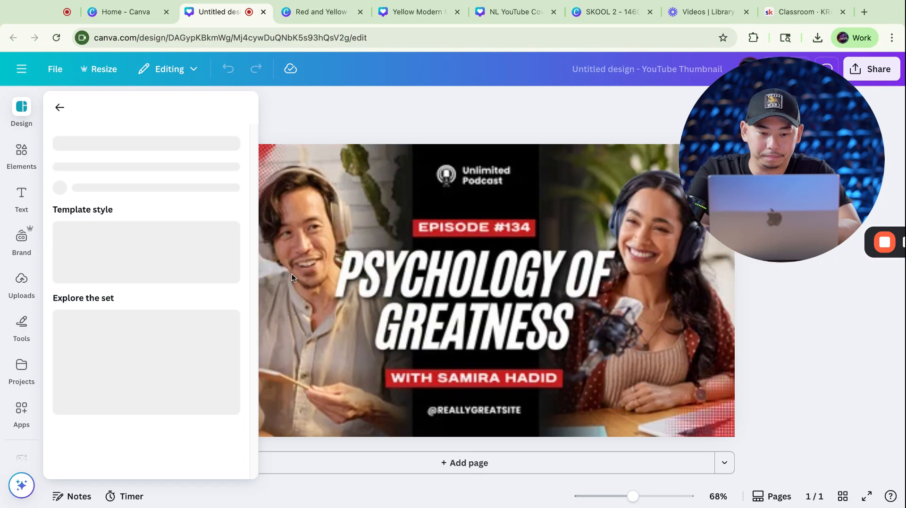
click(336, 92)
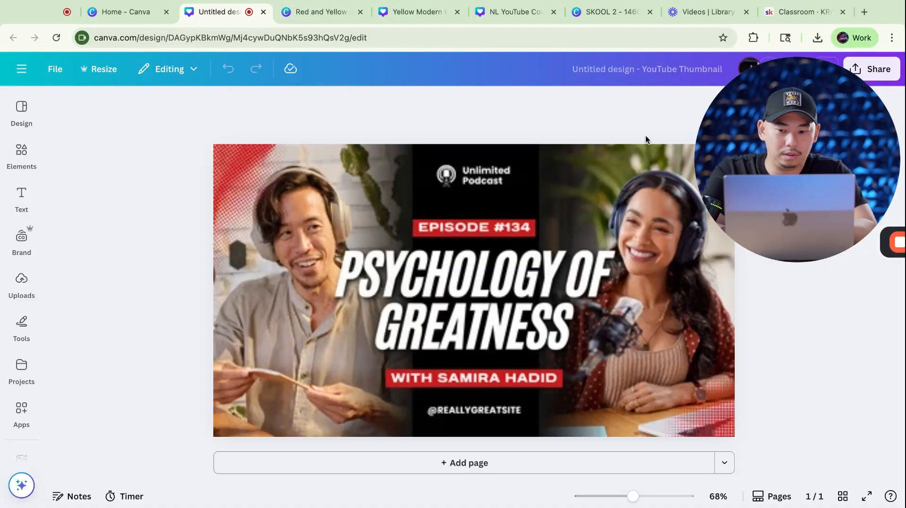
Step: Examine the template's layer stack, from the text and red accents to the gradients, icon, two guest photos and black background
click(583, 225)
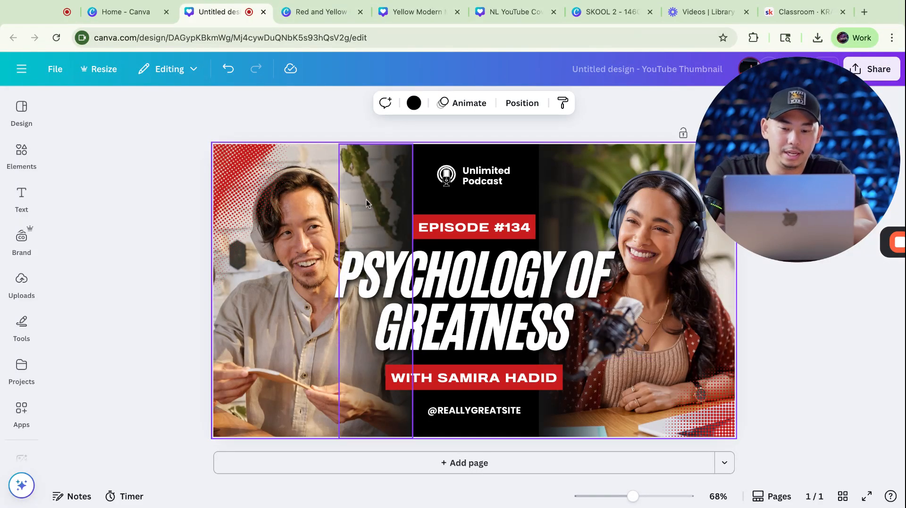
click(523, 101)
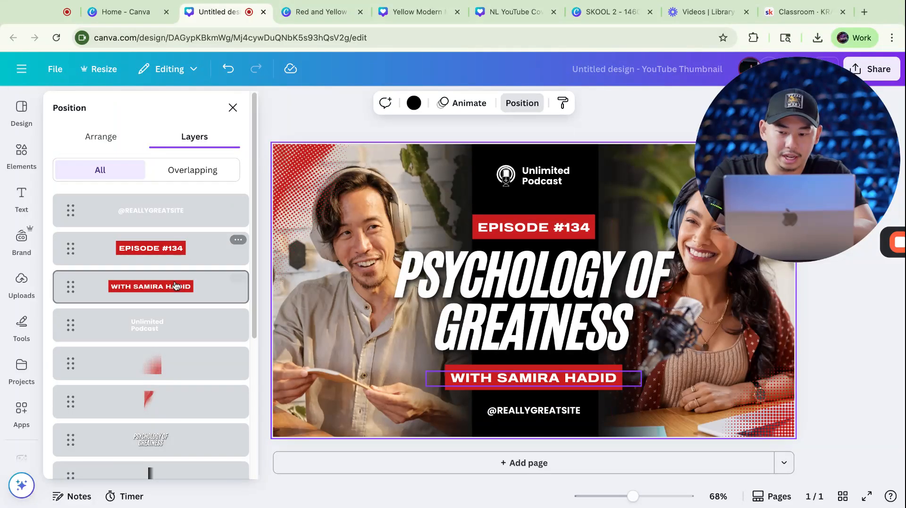
scroll(185, 370, down, 2)
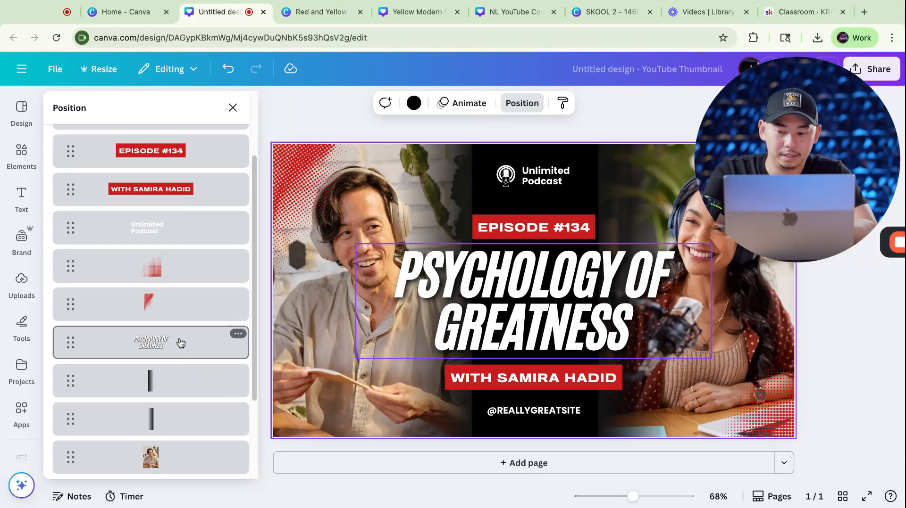
scroll(183, 373, down, 2)
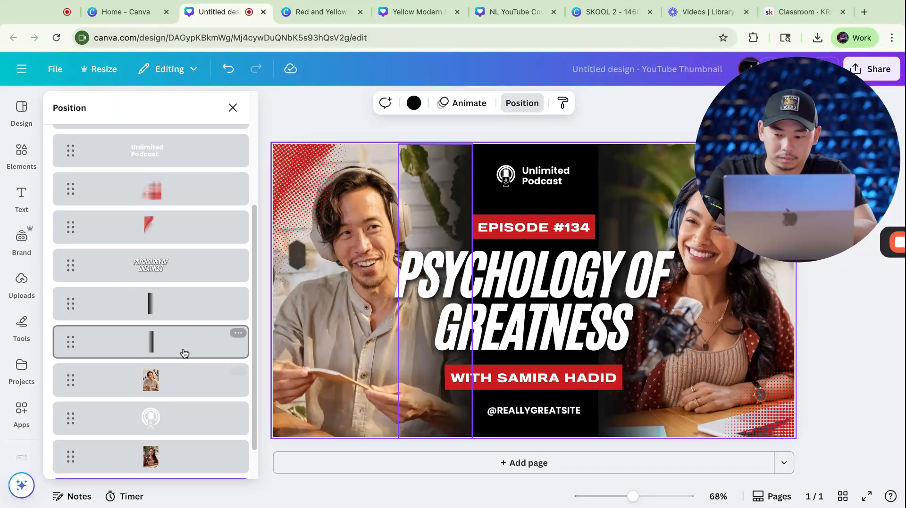
scroll(184, 359, down, 1)
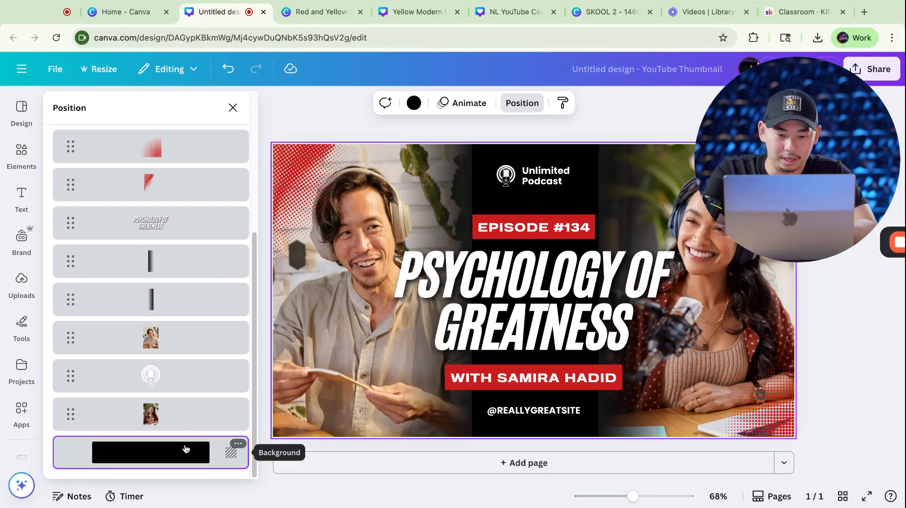
scroll(185, 449, up, 5)
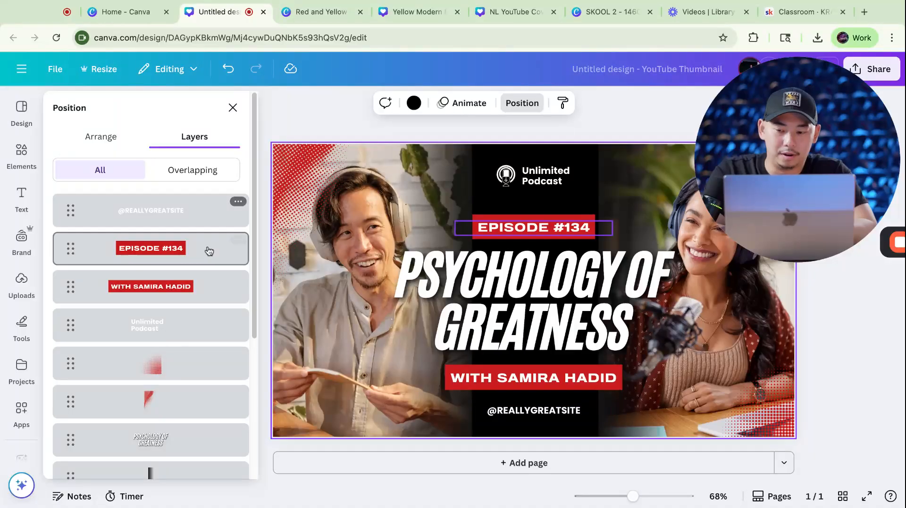
scroll(472, 220, down, 5)
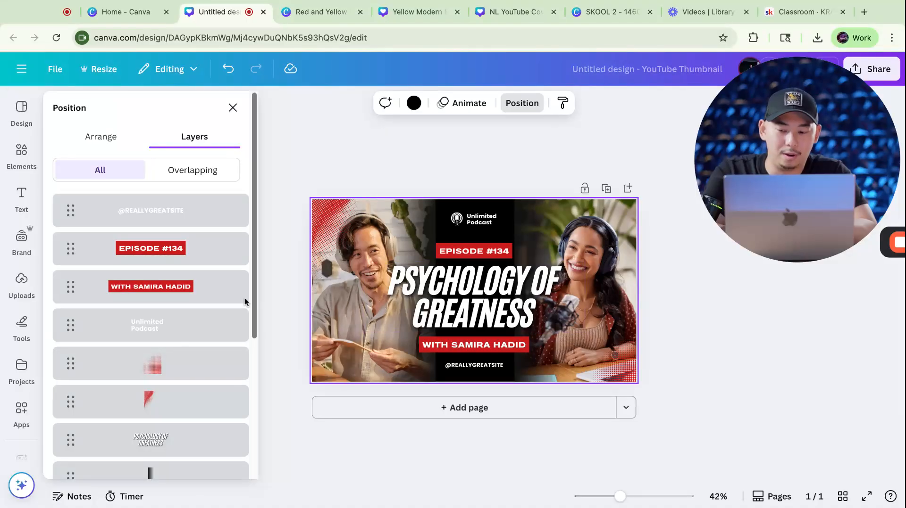
scroll(202, 296, down, 4)
scroll(202, 295, down, 1)
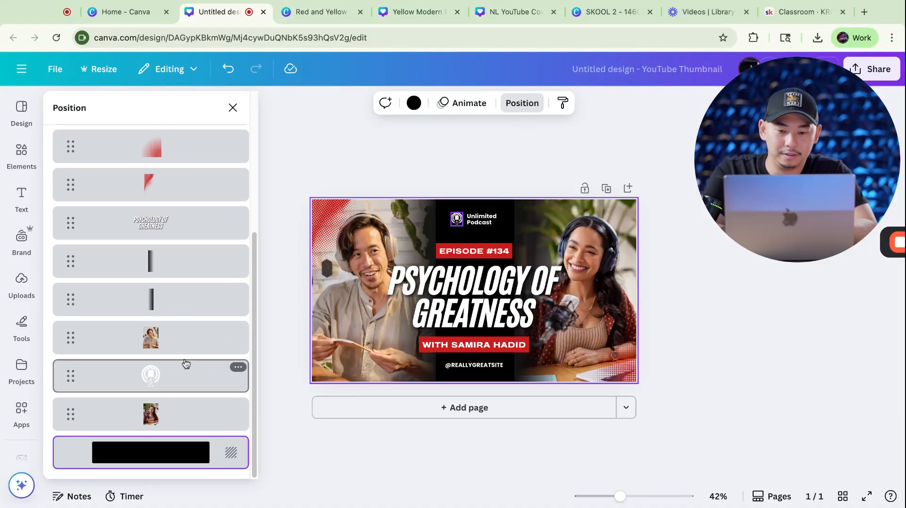
click(176, 379)
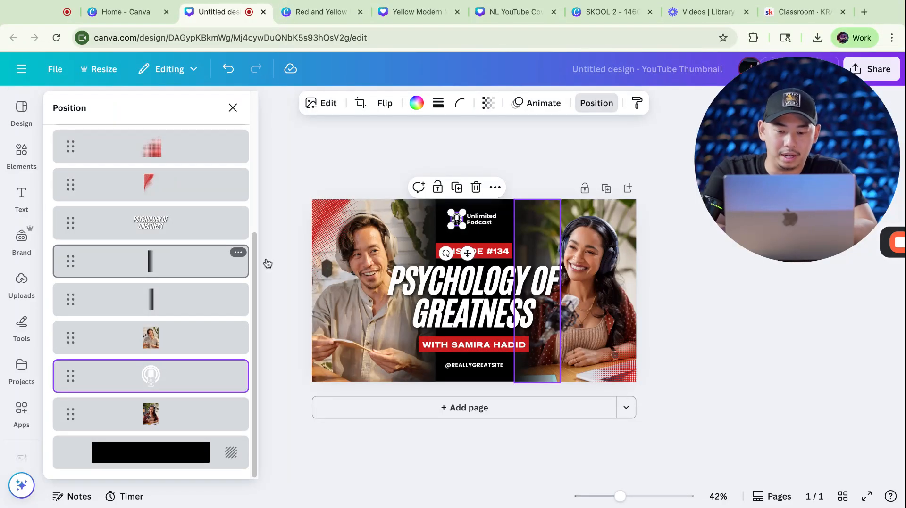
click(497, 295)
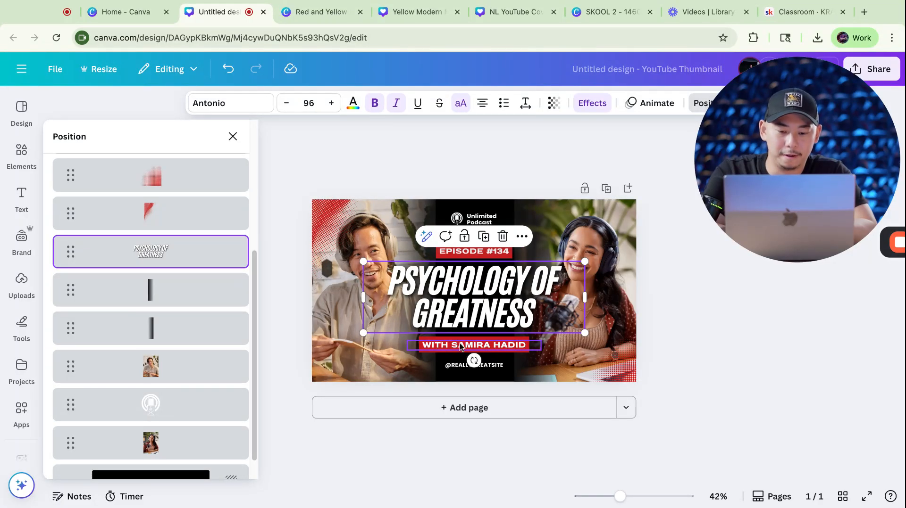
click(338, 329)
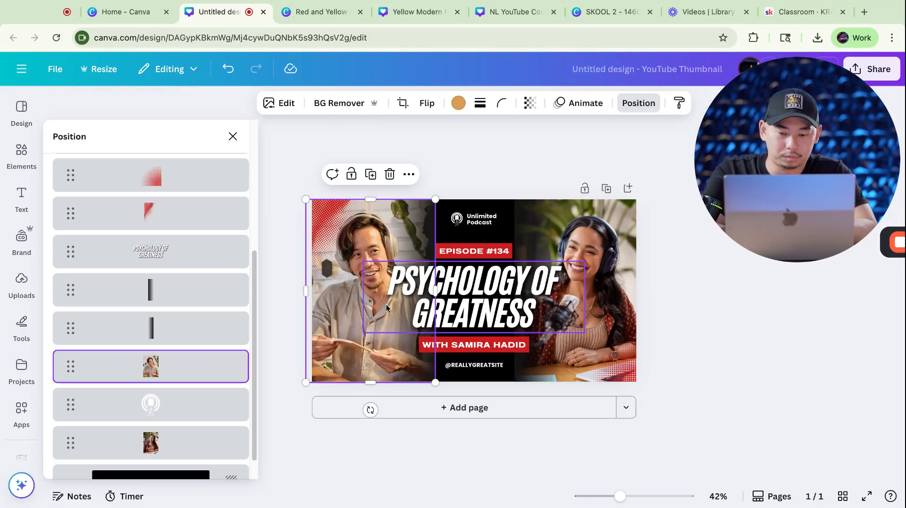
click(604, 264)
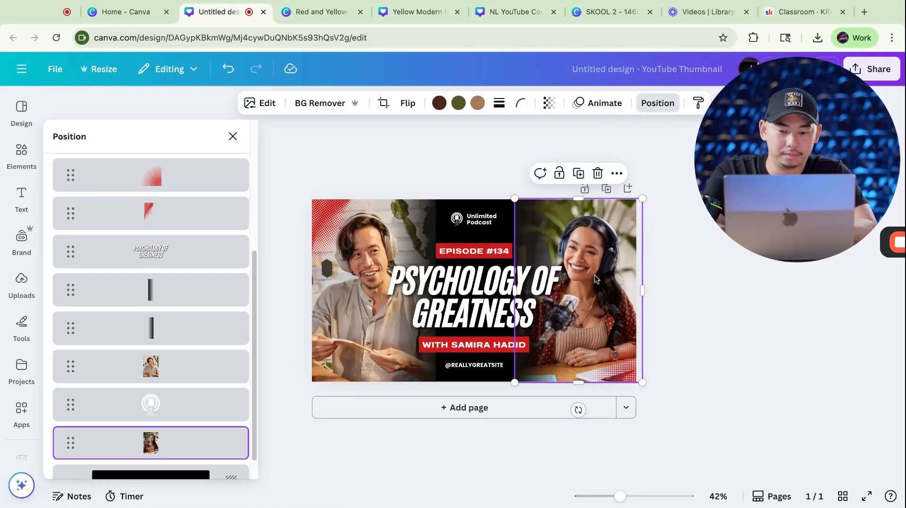
Step: Find the uploaded photo of the man in a dark suit and sunglasses and add it to the thumbnail
click(21, 282)
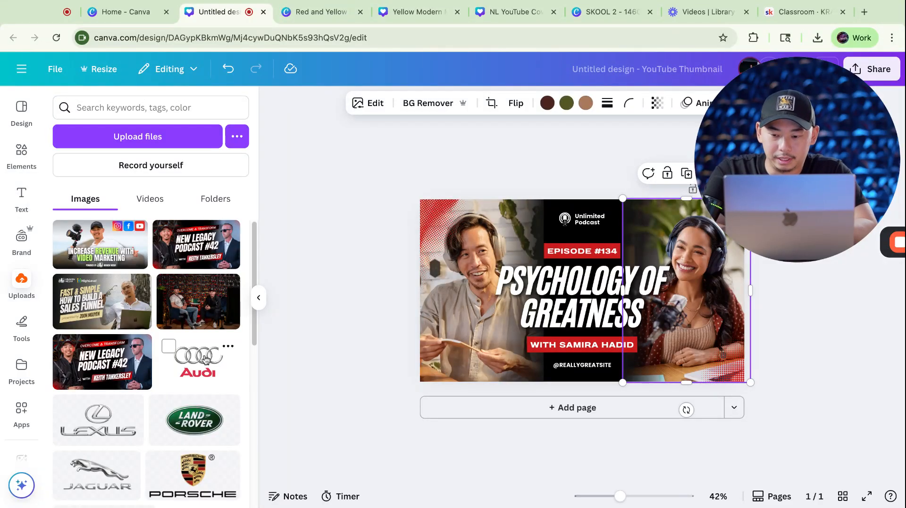
scroll(205, 361, down, 15)
scroll(205, 361, up, 1)
scroll(205, 361, up, 3)
scroll(205, 361, down, 10)
scroll(205, 361, down, 10)
scroll(146, 364, down, 10)
scroll(146, 363, down, 5)
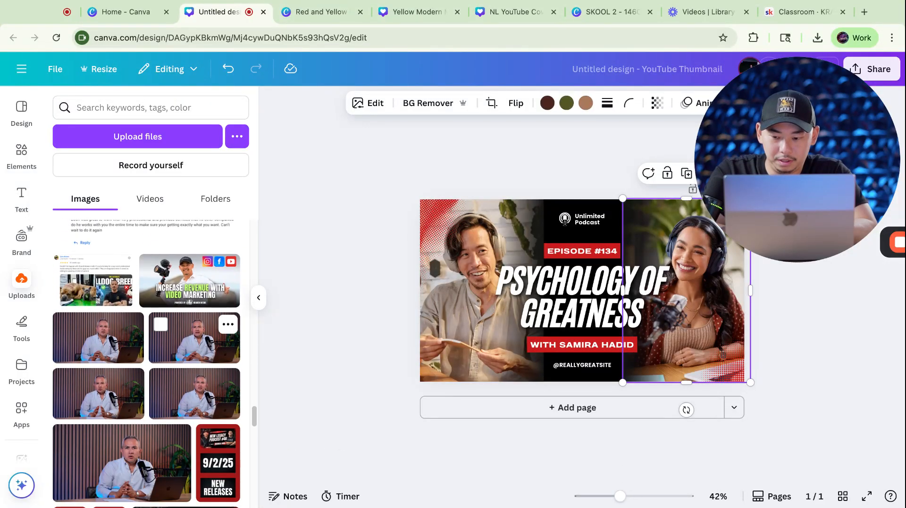
scroll(146, 363, down, 10)
scroll(183, 363, down, 2)
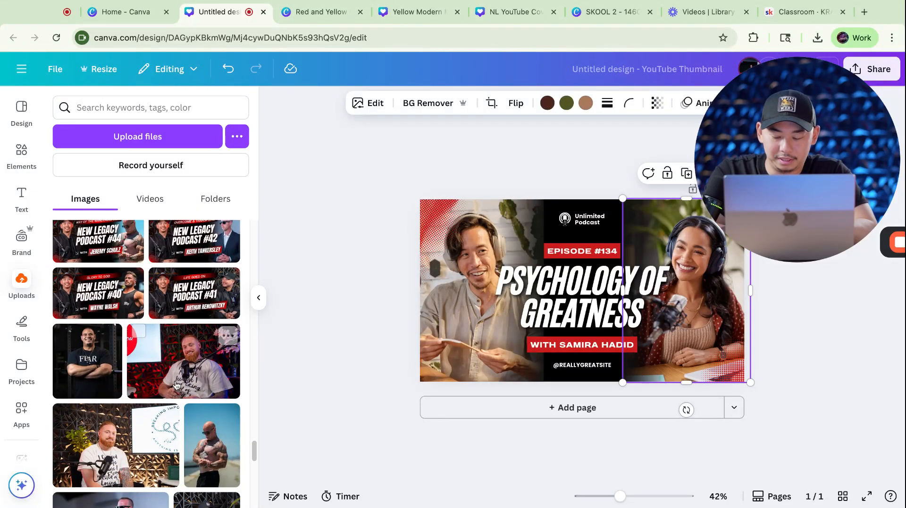
scroll(184, 366, down, 1)
scroll(139, 379, down, 3)
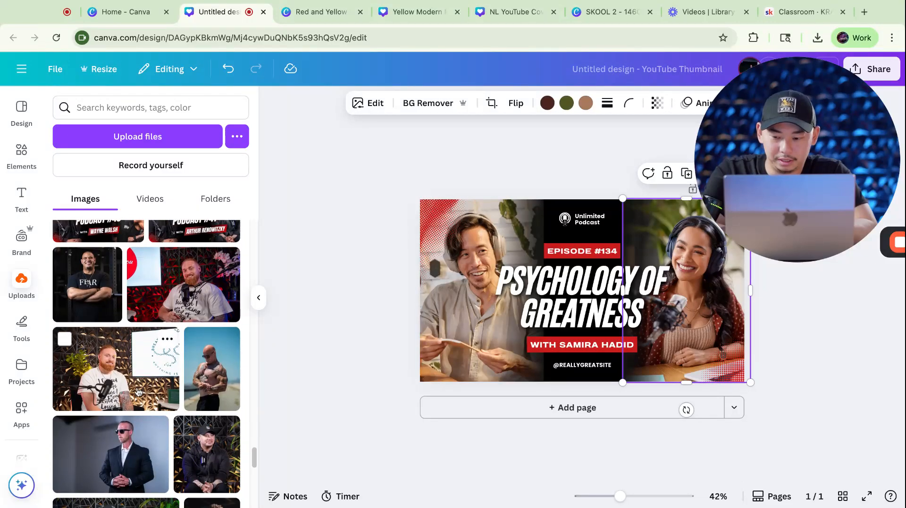
click(110, 456)
Step: Enlarge the suited man's photo and position him over the woman on the right side of the thumbnail
drag(541, 320, 609, 277)
drag(670, 282, 657, 253)
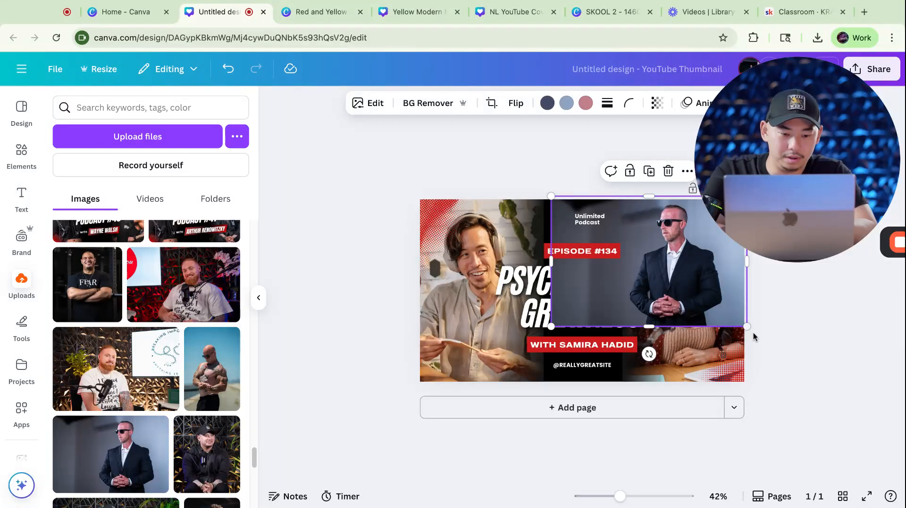
drag(747, 326, 806, 387)
drag(772, 335, 745, 319)
drag(742, 374, 819, 418)
drag(794, 347, 794, 341)
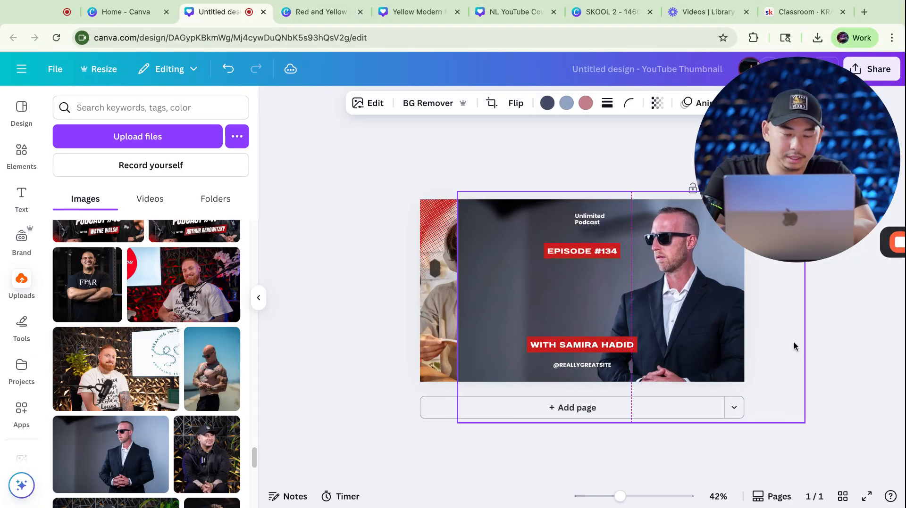
drag(778, 124, 186, 139)
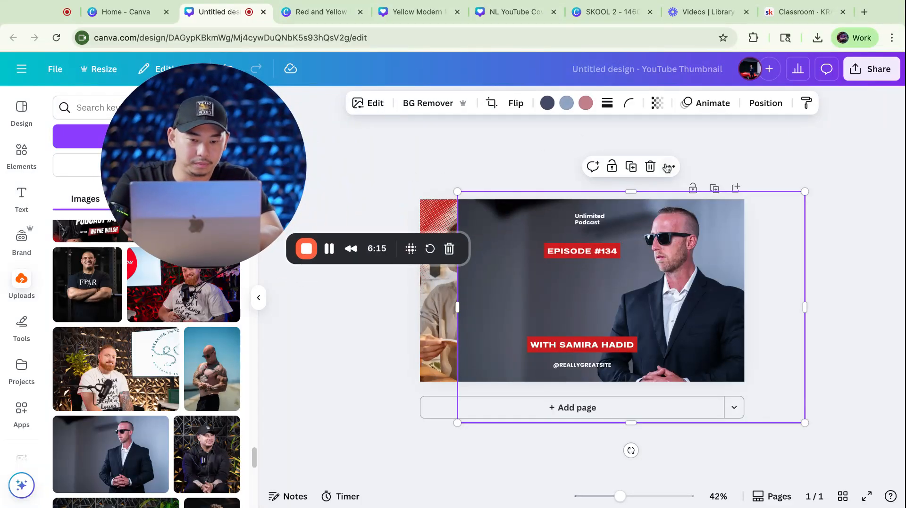
drag(702, 251, 702, 251)
drag(815, 199, 815, 197)
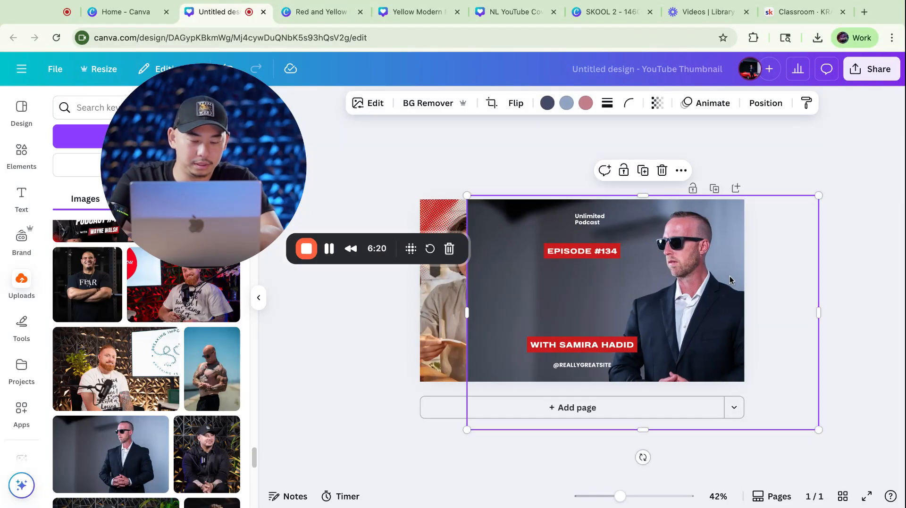
Step: Move the suited man's photo in the layer order to directly above the woman's photo, behind the text and microphone icon
click(760, 105)
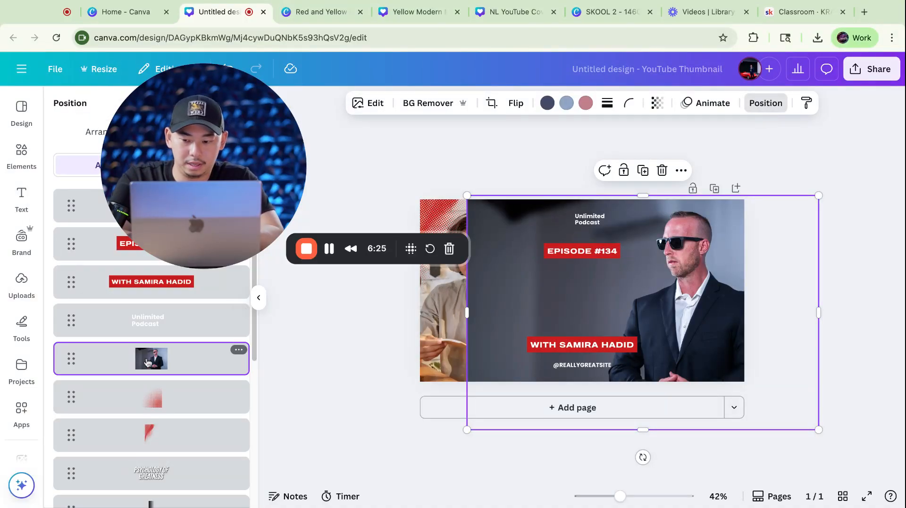
drag(133, 367, 124, 446)
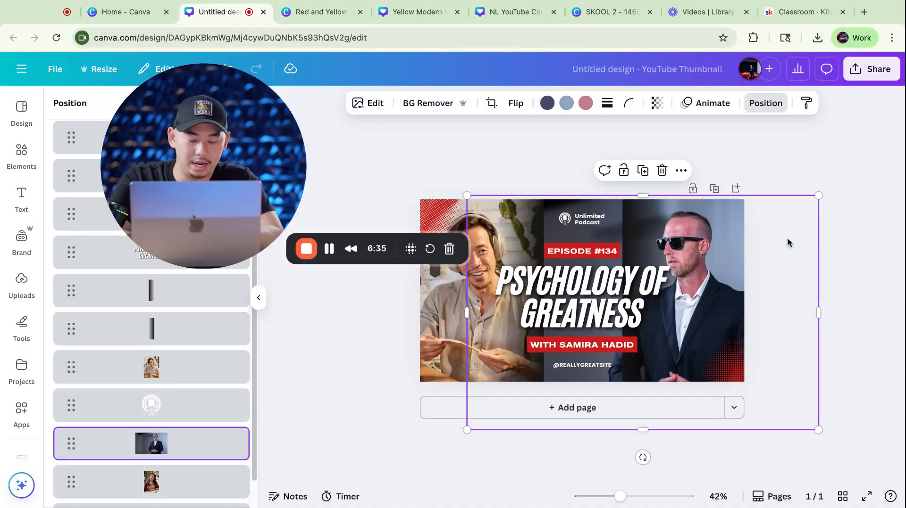
click(765, 102)
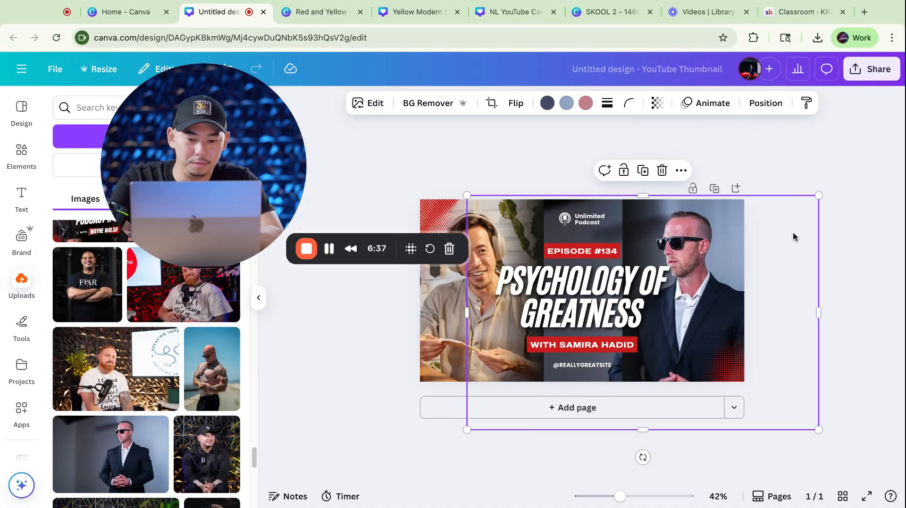
click(808, 247)
click(783, 256)
Step: Crop the suited man's photo from its left side to the edge of the black centre strip
click(761, 103)
scroll(219, 407, down, 5)
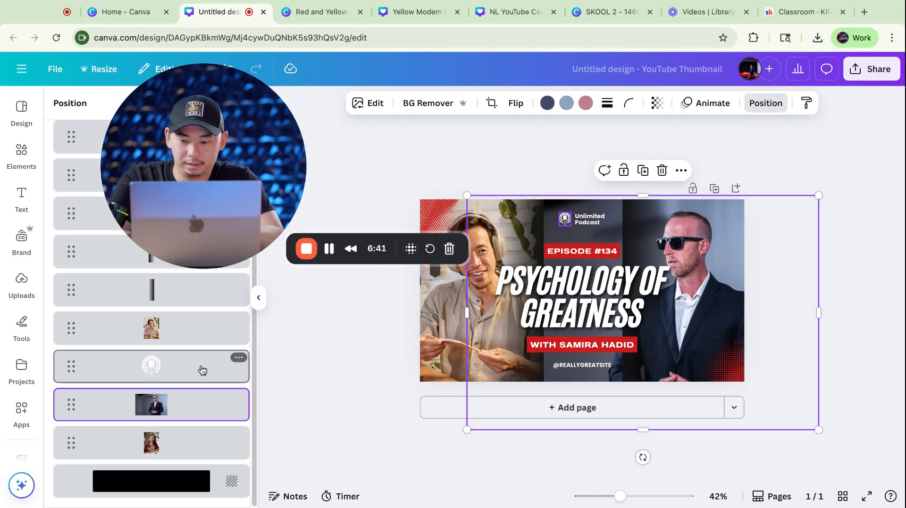
drag(467, 312, 623, 313)
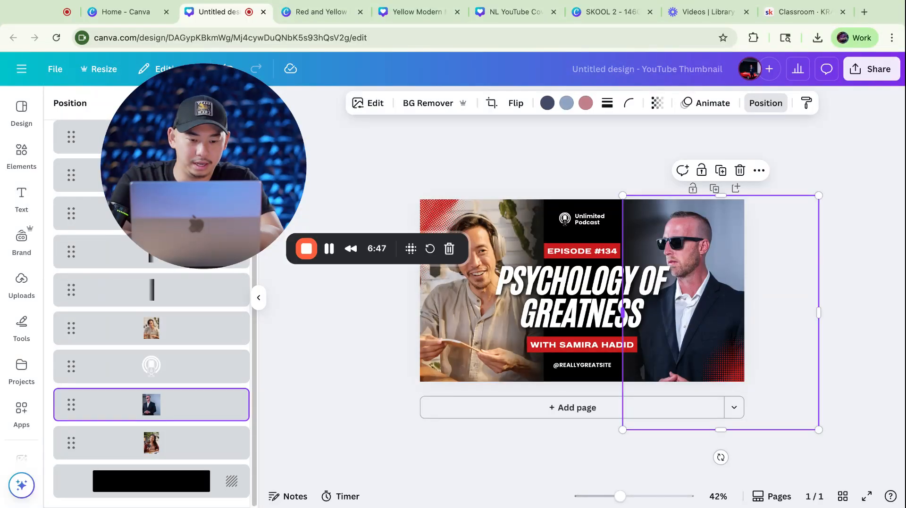
click(825, 169)
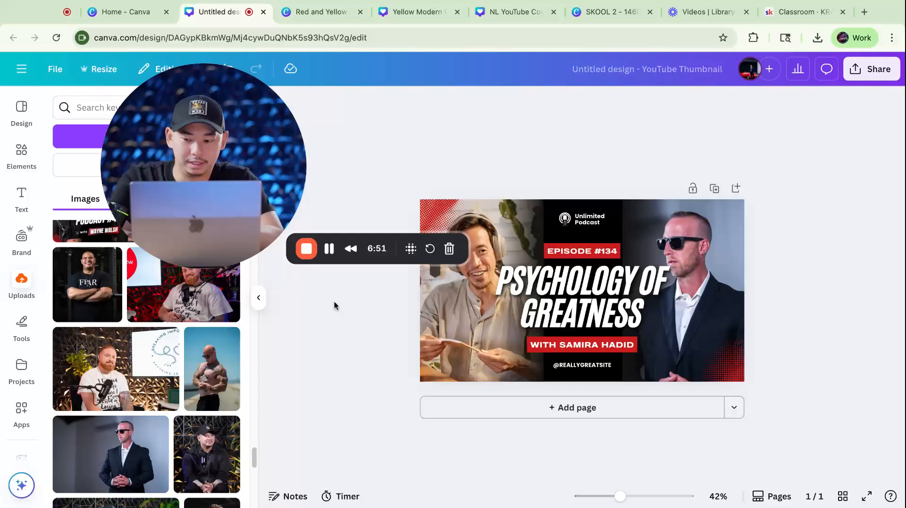
Step: Add the uploaded photo of the bearded man at a microphone, enlarged and positioned over the man on the left side of the thumbnail
scroll(90, 387, down, 2)
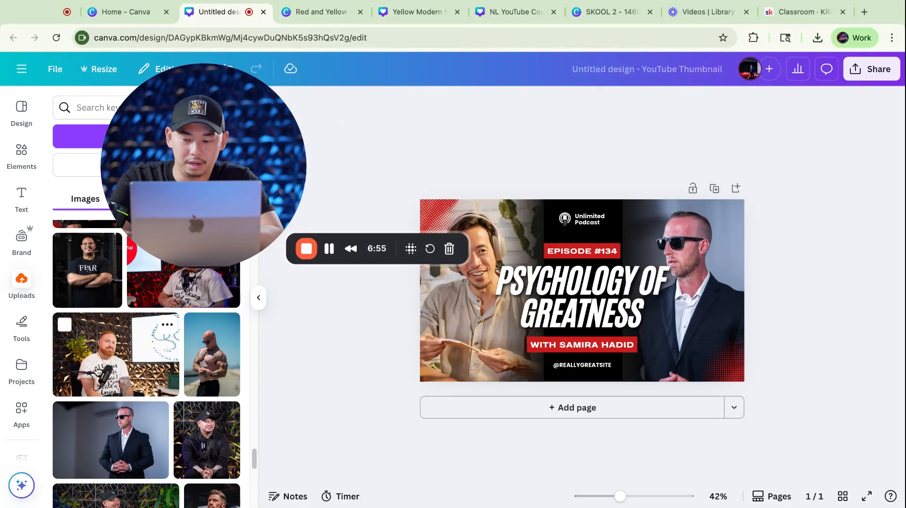
click(97, 368)
drag(645, 283, 595, 246)
drag(558, 311, 645, 366)
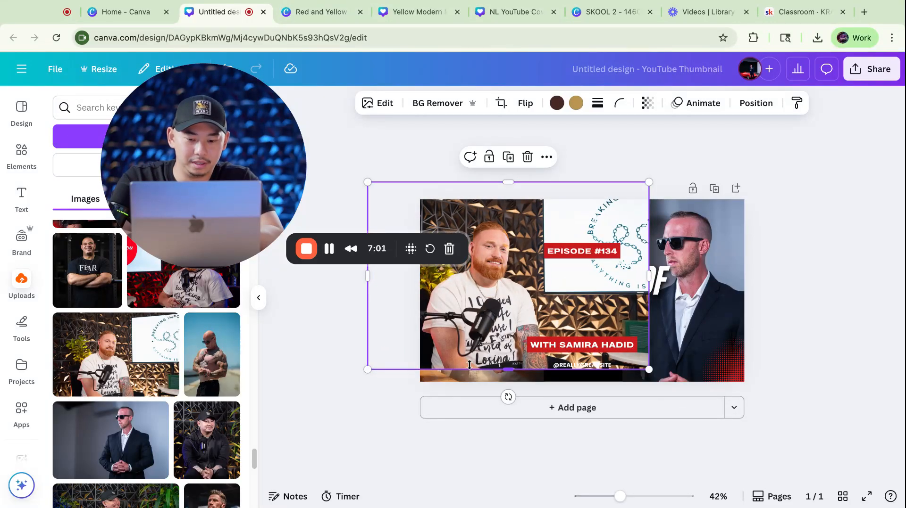
drag(369, 370, 306, 411)
mouse_move(500, 301)
mouse_down()
mouse_move(527, 308)
mouse_move(501, 306)
mouse_up()
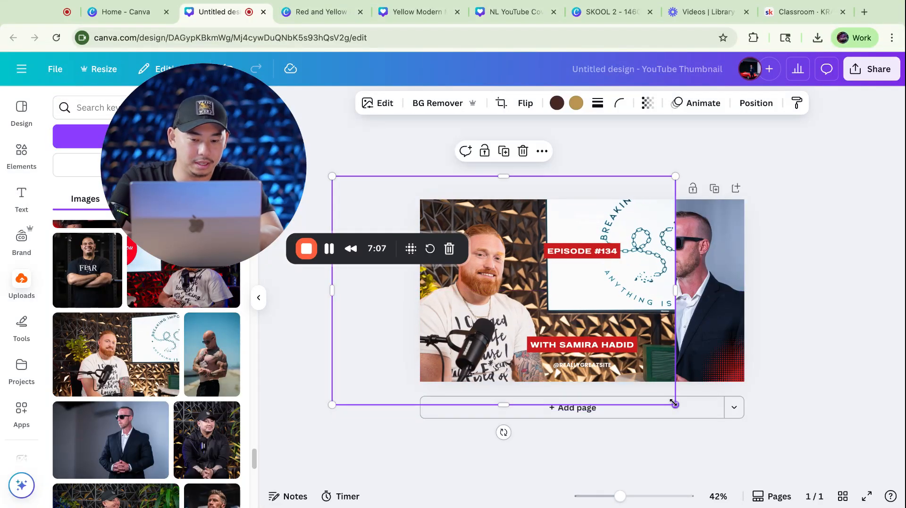
drag(675, 404, 682, 409)
drag(628, 320, 628, 318)
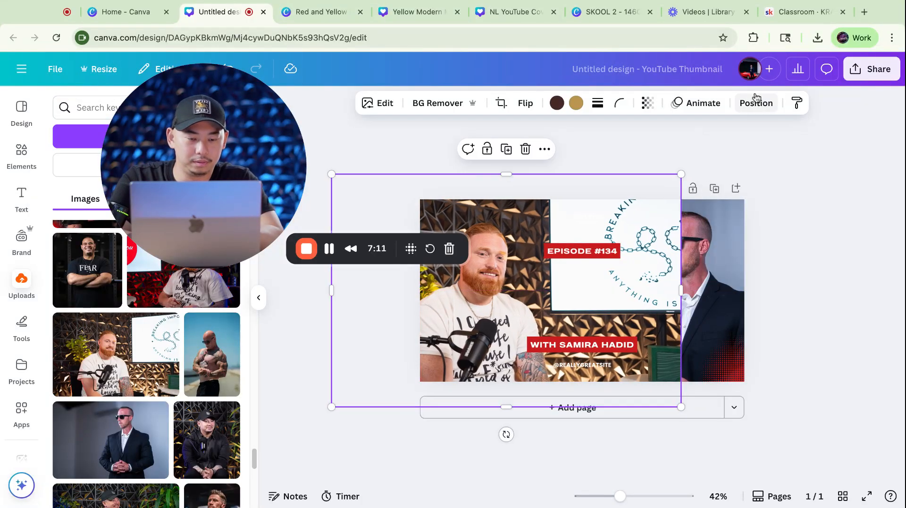
Step: Move the bearded man's photo in the layer order to directly above the original left guest's photo, behind the text and gradient strips
click(756, 100)
scroll(160, 365, down, 5)
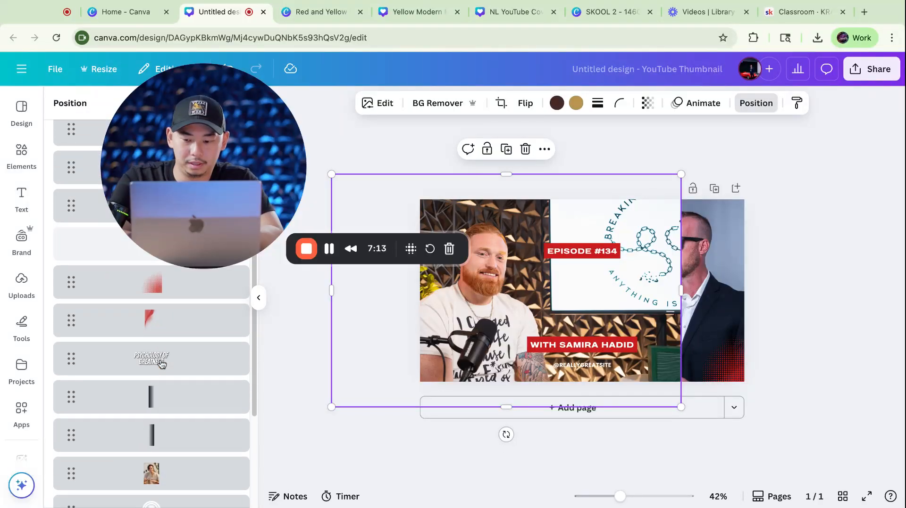
drag(151, 484, 152, 328)
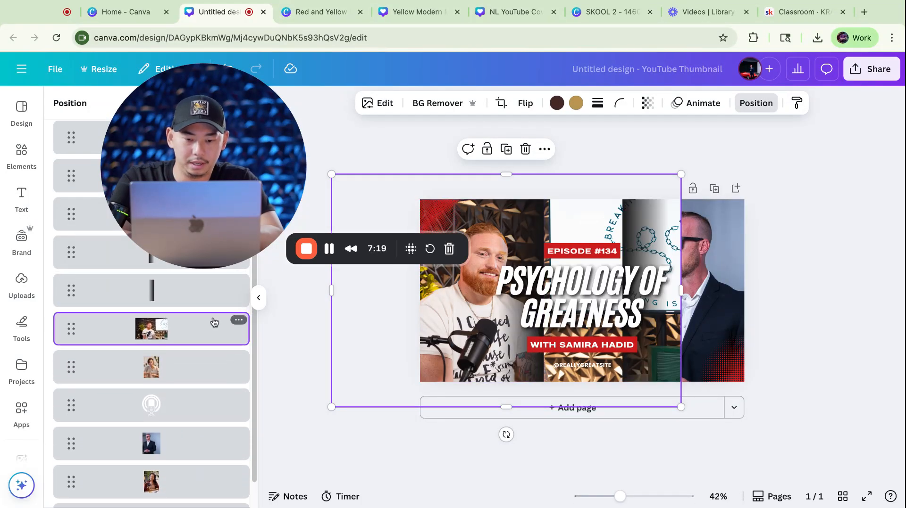
click(394, 325)
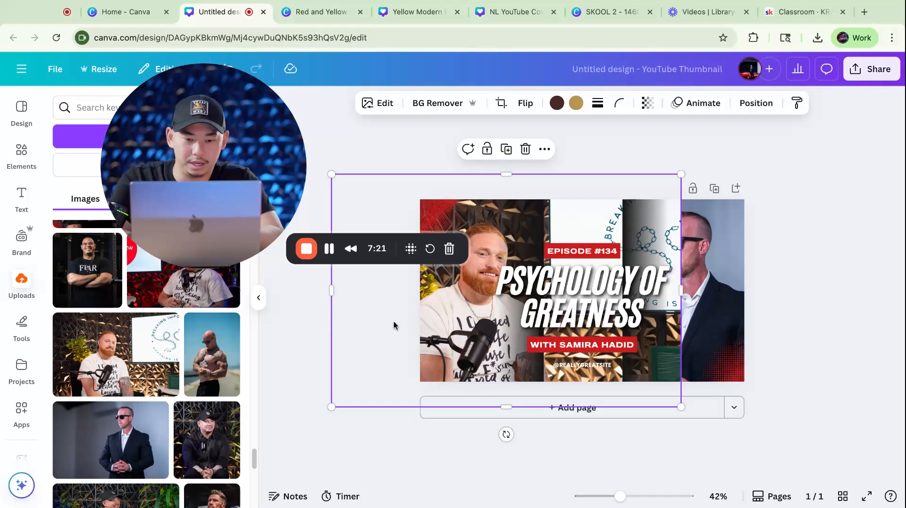
Step: Crop the bearded man's photo from its right side to the edge of the black centre strip
drag(679, 291, 543, 291)
click(828, 193)
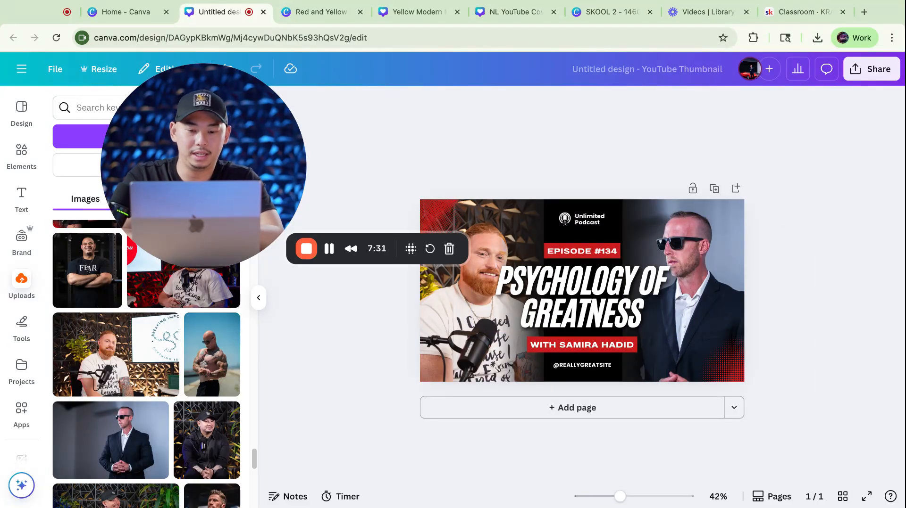
Step: Switch to the NL YouTube Cover design and compare the older podcast covers with the newer New Legacy Podcast thumbnails
drag(195, 150, 339, 144)
mouse_move(338, 112)
mouse_down()
mouse_move(315, 112)
mouse_move(350, 109)
mouse_up()
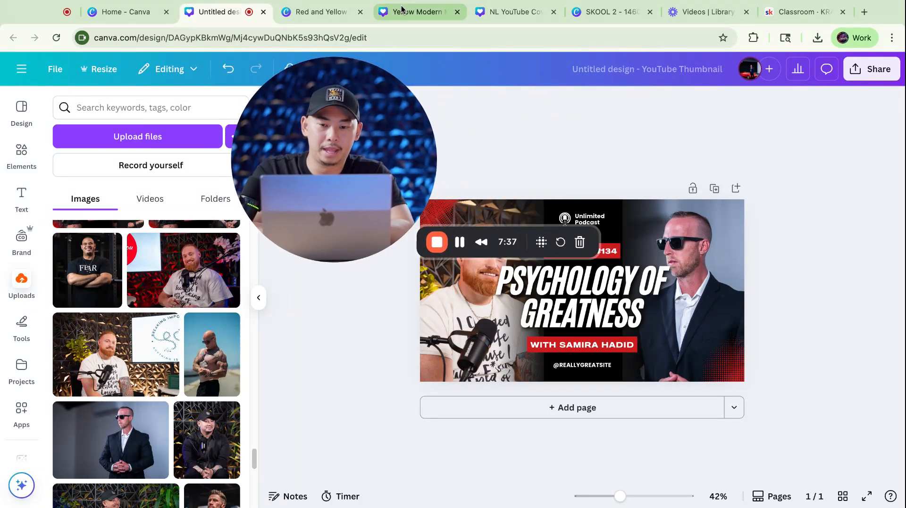
click(512, 13)
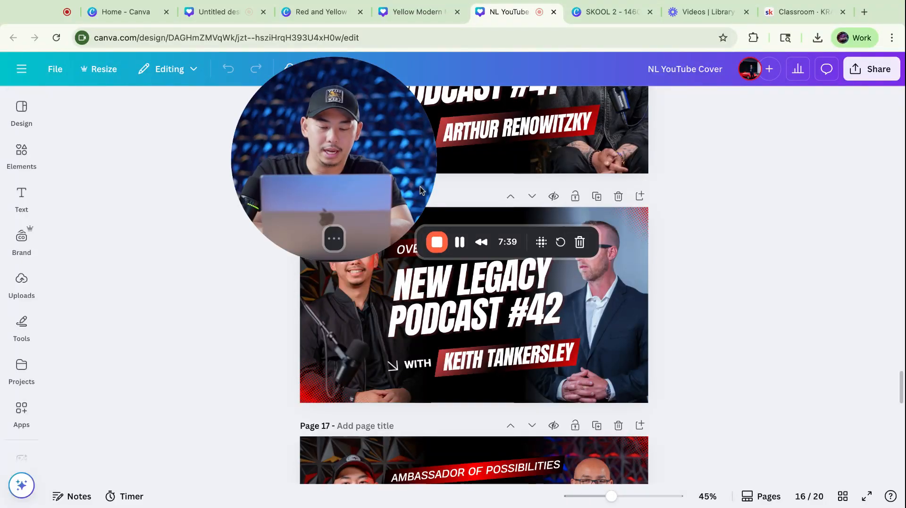
scroll(526, 358, down, 5)
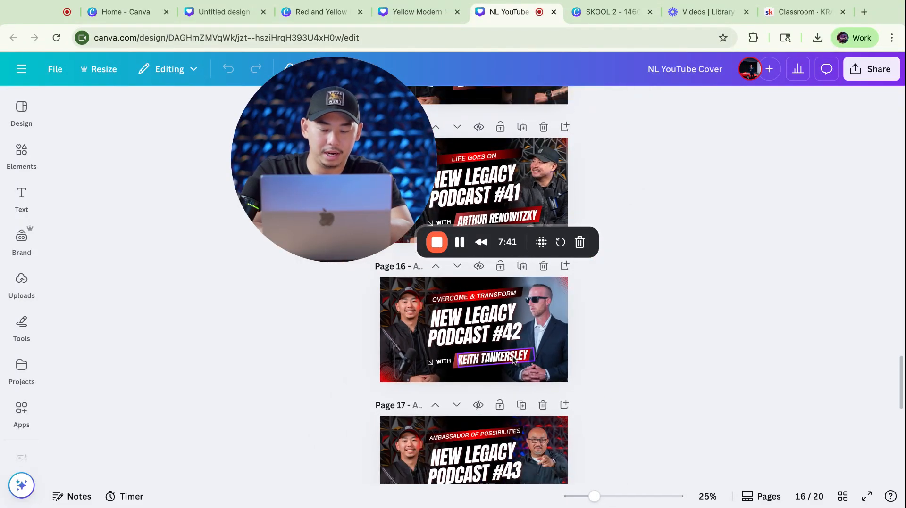
scroll(514, 359, down, 5)
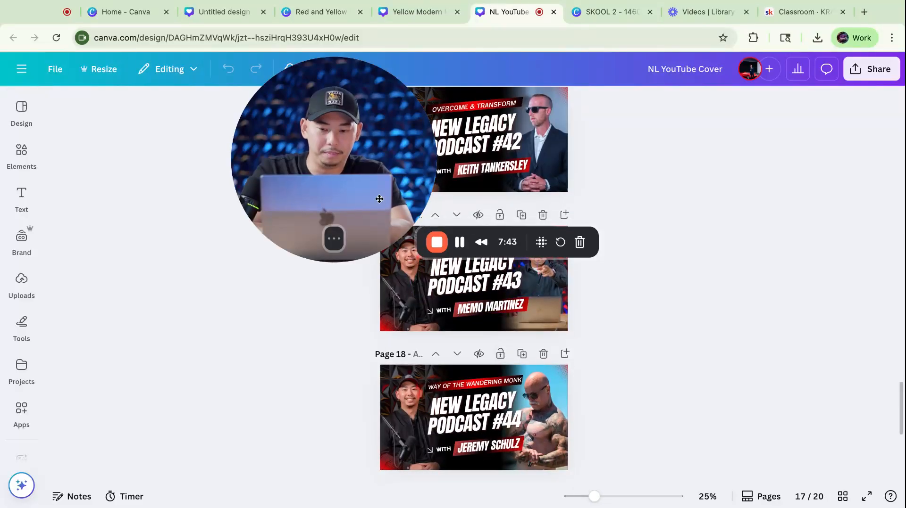
drag(379, 199, 219, 224)
scroll(477, 199, down, 5)
scroll(477, 202, down, 3)
scroll(477, 202, up, 7)
scroll(474, 285, up, 8)
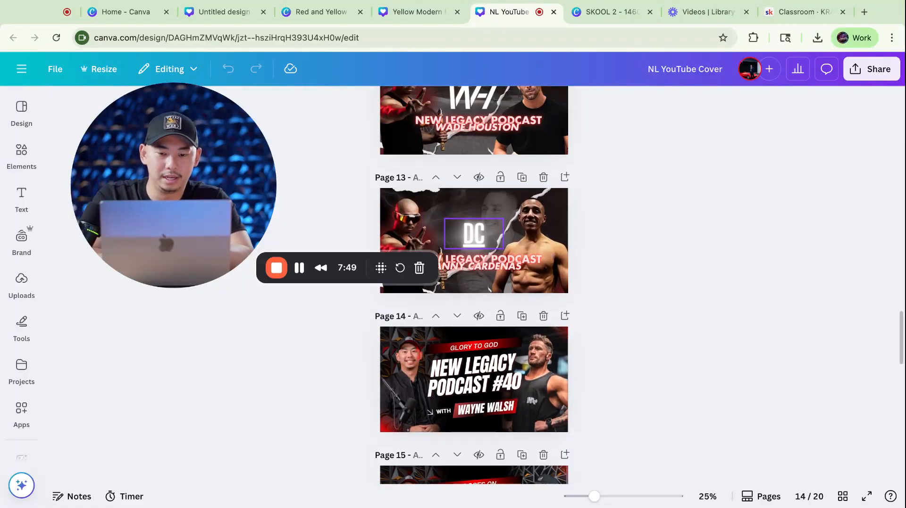
scroll(473, 259, up, 9)
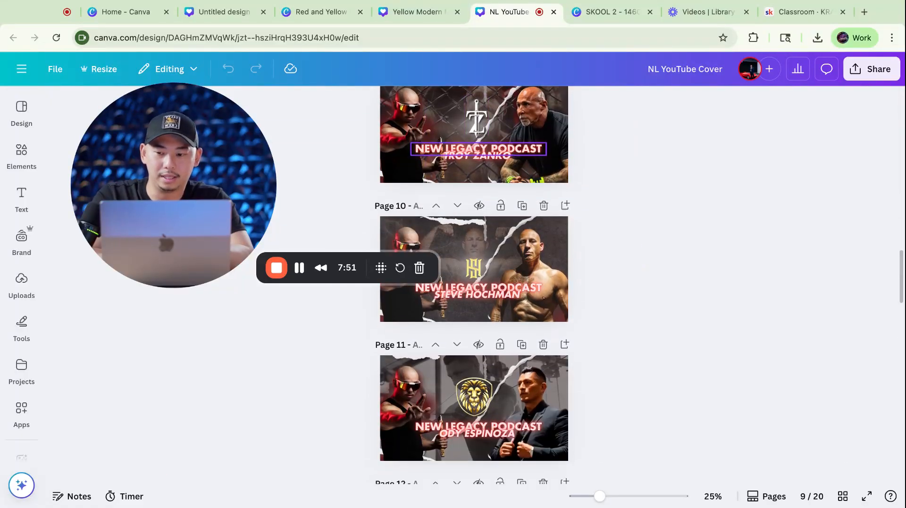
scroll(497, 215, down, 6)
scroll(497, 215, down, 3)
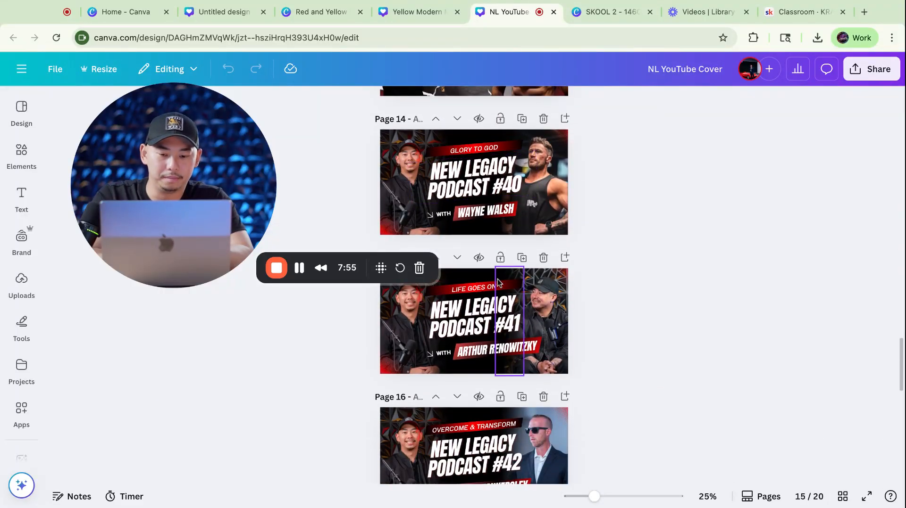
scroll(498, 280, down, 2)
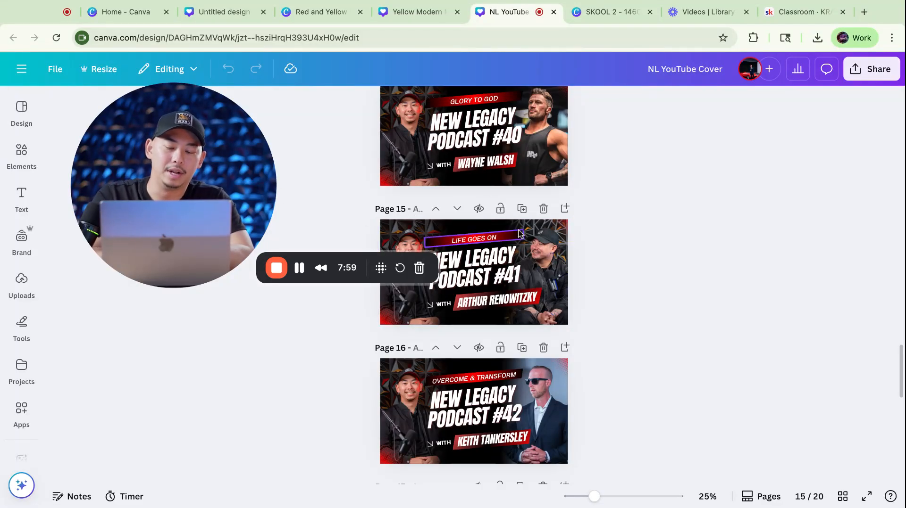
Step: Return to the untitled YouTube thumbnail design and add a second page
click(312, 17)
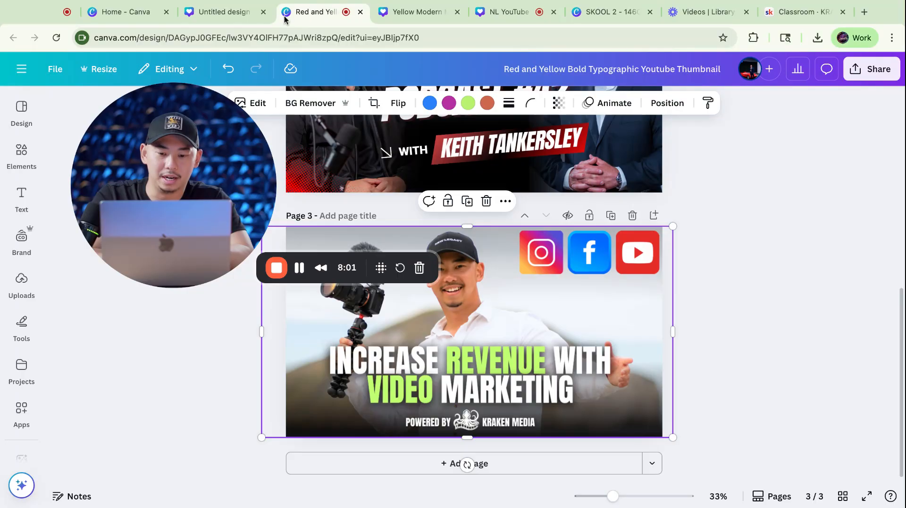
click(222, 12)
click(522, 410)
click(184, 112)
text(you)
key(BackSpace)
key(BackSpace)
key(BackSpace)
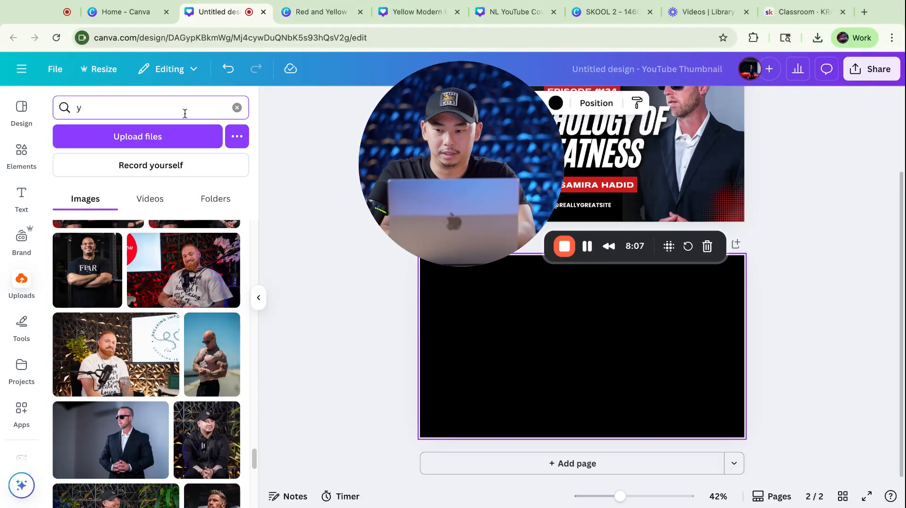
Step: Search the design templates for "youtube"
click(21, 110)
click(58, 101)
click(109, 110)
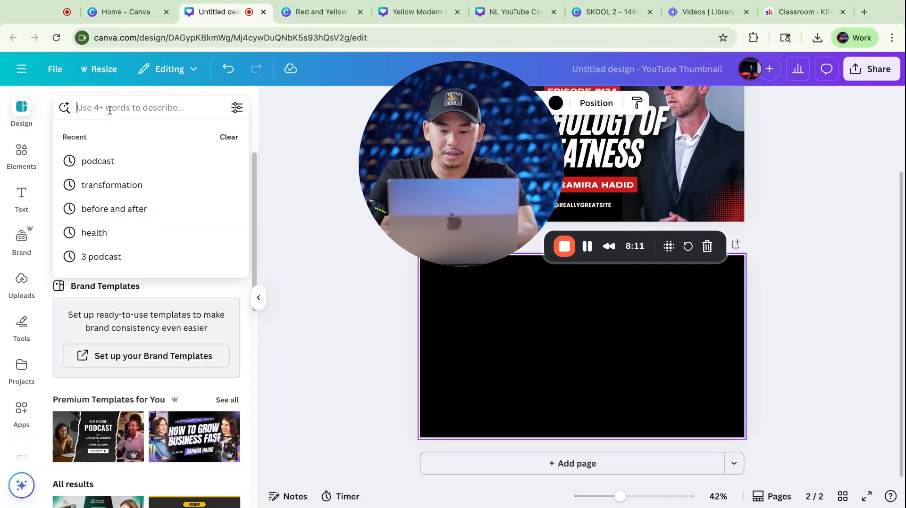
text(youtube)
key(Return)
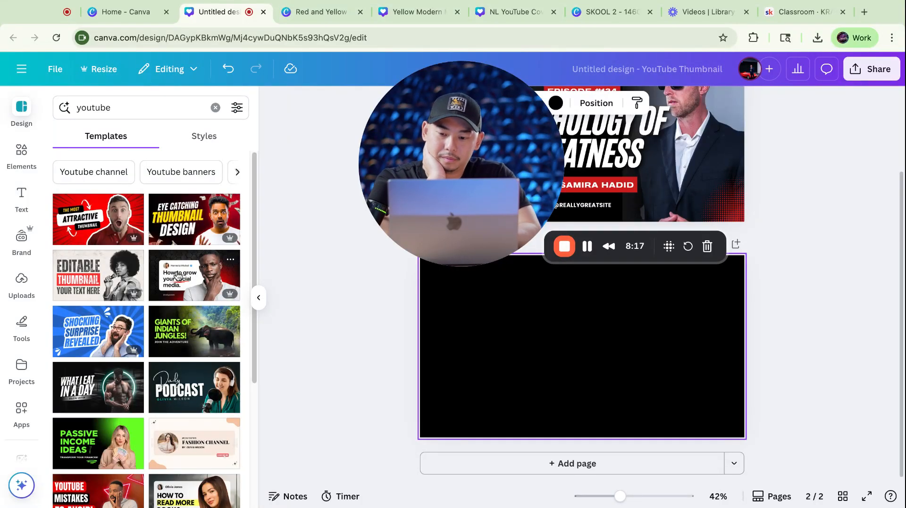
Step: Apply the red "Eye Catching Thumbnail Design" template to page 2 and nudge the shocked man's cutout slightly to the left
click(183, 224)
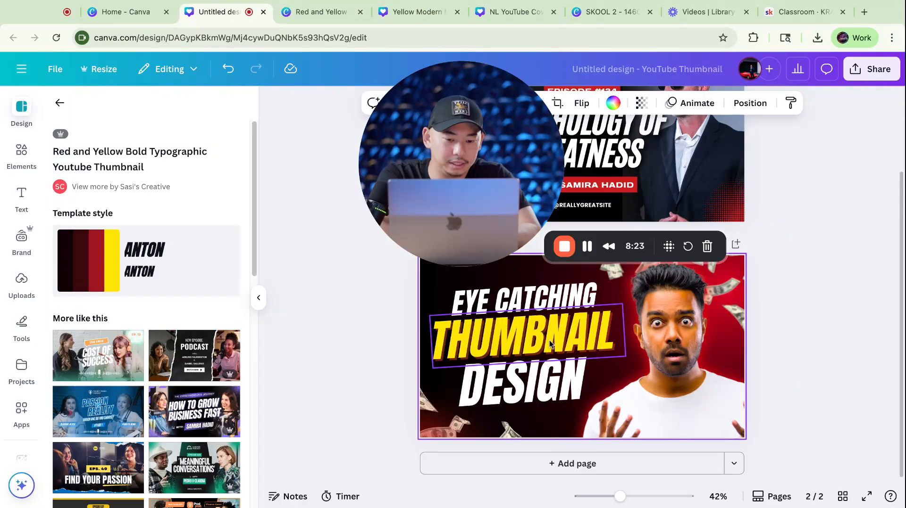
scroll(684, 325, down, 3)
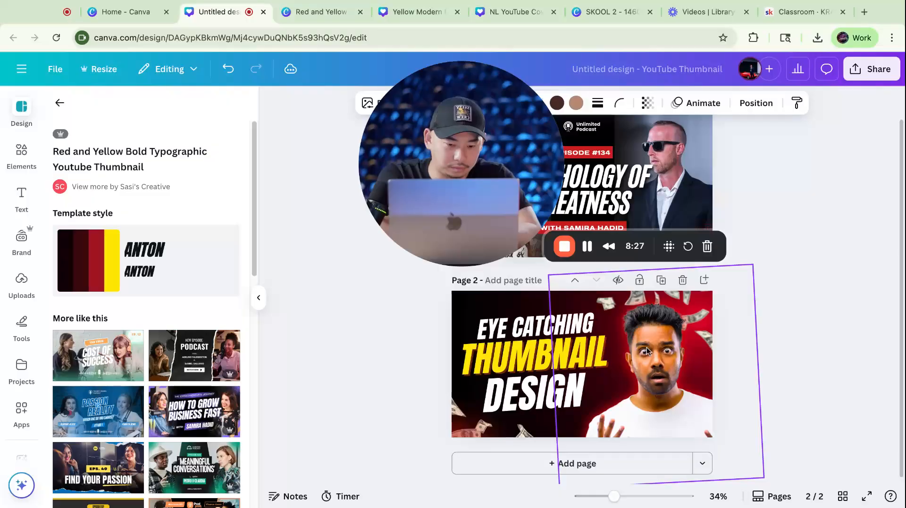
drag(654, 358, 647, 358)
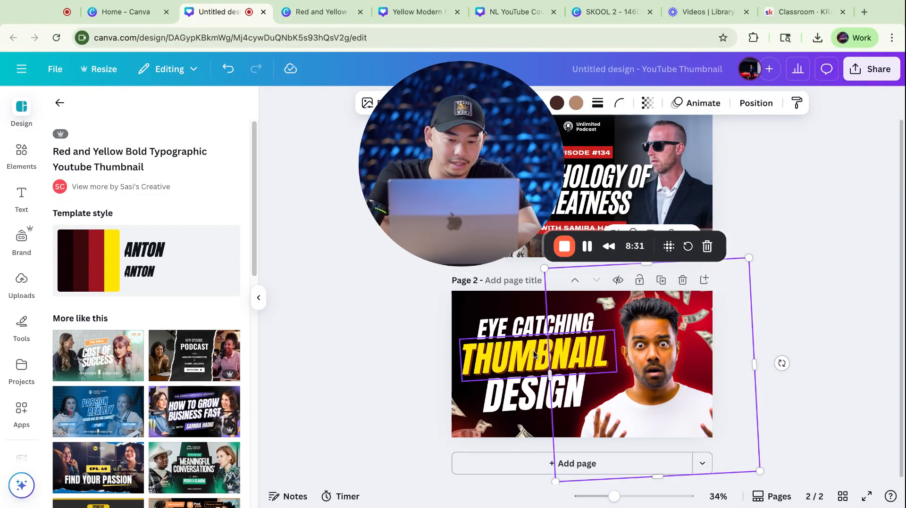
Step: Replace the yellow word "THUMBNAIL" in the page 2 title with "TESTING HA", kept on one line
click(519, 351)
double_click(518, 351)
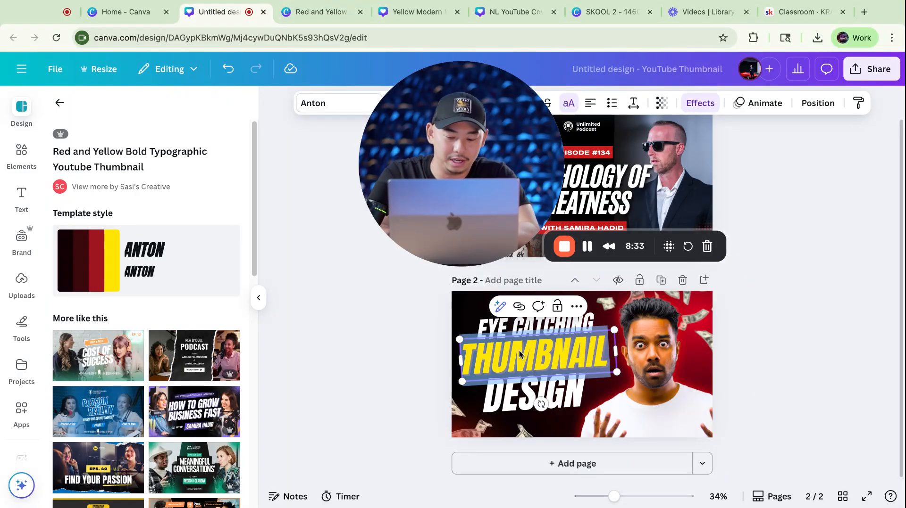
text(TES)
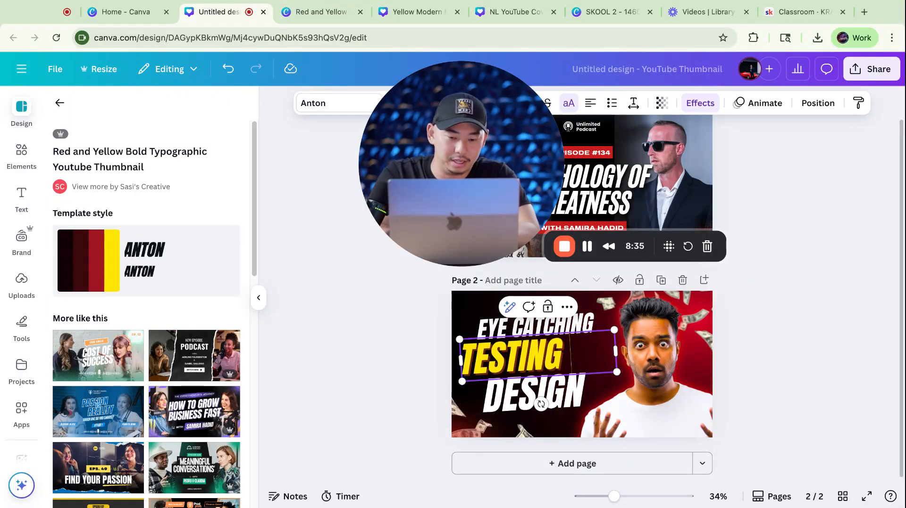
text(TING)
key(Return)
text(HAHA)
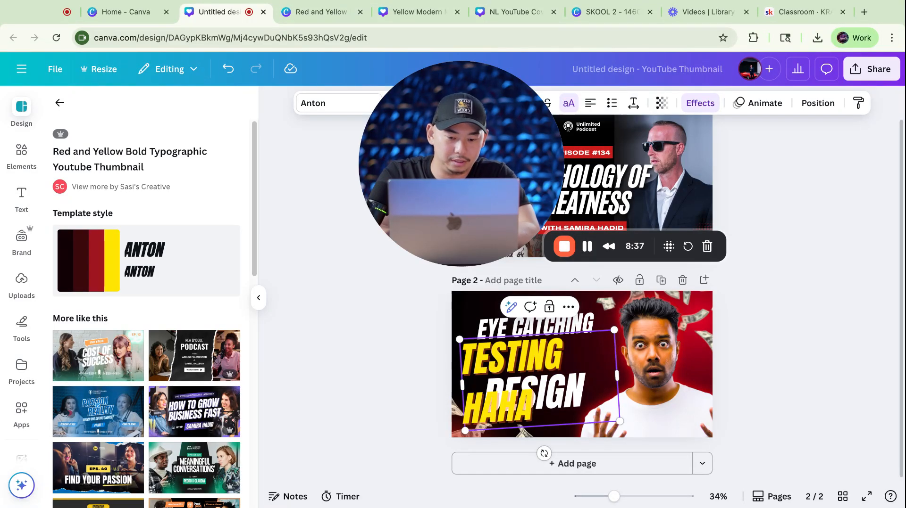
key(BackSpace)
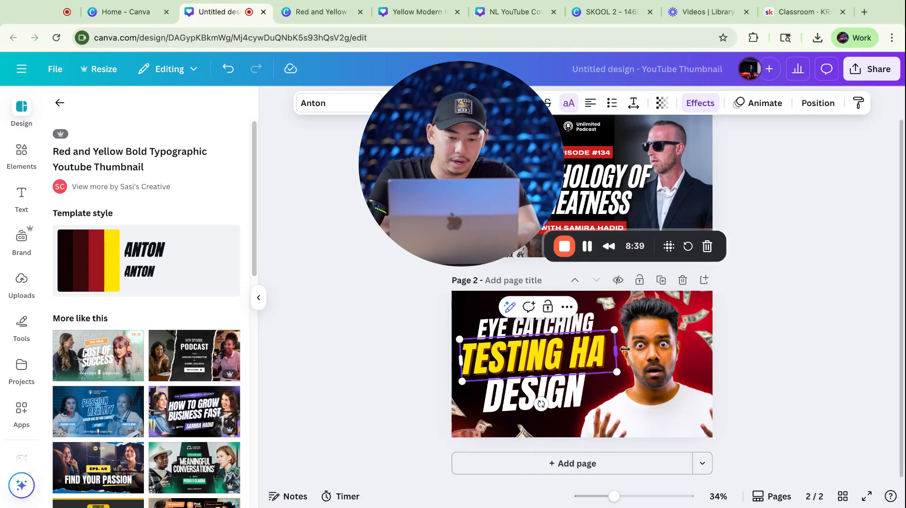
drag(618, 352, 618, 353)
Step: Delete the shocked man's cutout from page 2 and add the uploaded photo of the man in a black cap and jacket
click(629, 380)
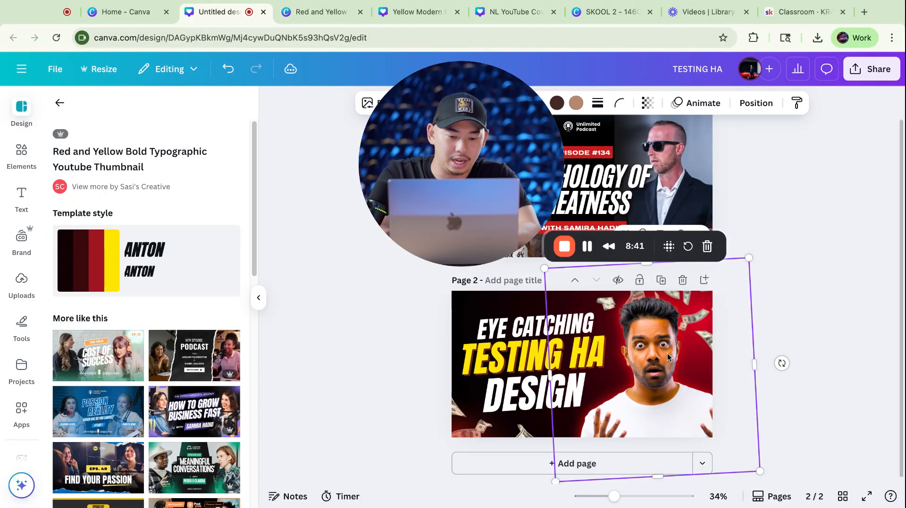
key(Delete)
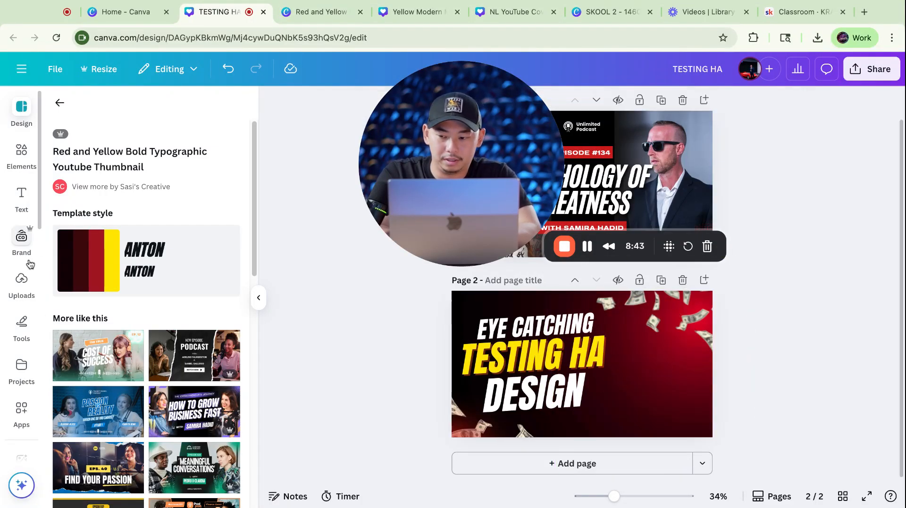
click(22, 282)
scroll(151, 339, down, 2)
scroll(151, 348, down, 10)
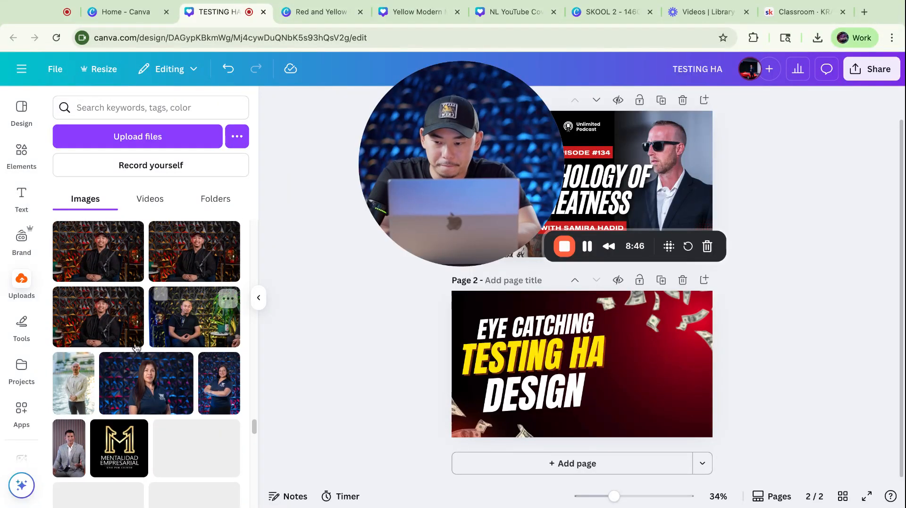
click(108, 257)
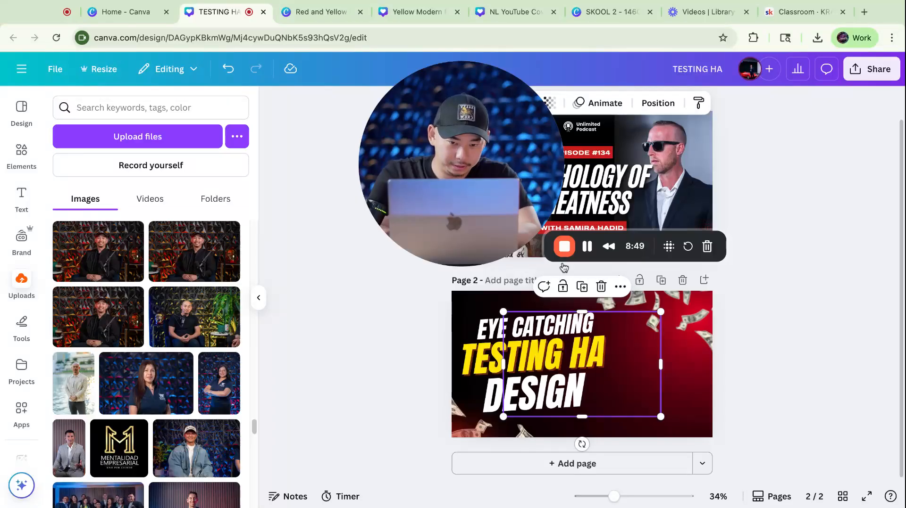
Step: Enlarge the black-capped man's photo and position him on the right side of page 2, beside the title
drag(645, 371, 697, 372)
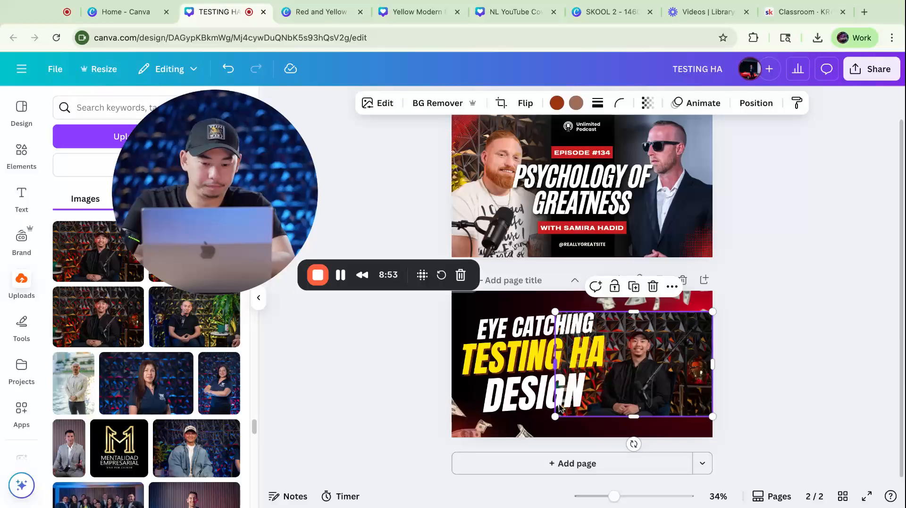
drag(553, 419, 467, 469)
drag(650, 346, 677, 330)
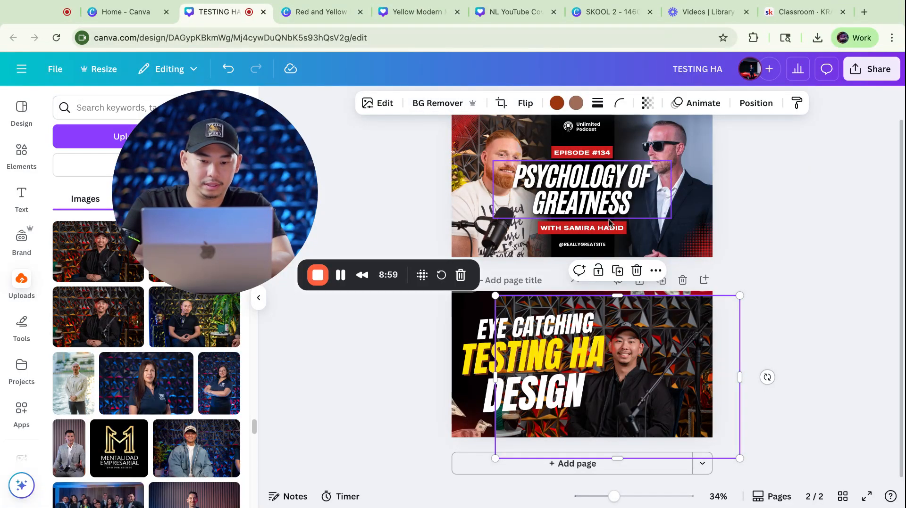
drag(657, 332, 678, 333)
Step: Remove the background of the black-capped man's photo, then enlarge the cutout and reposition it beside the title
click(434, 104)
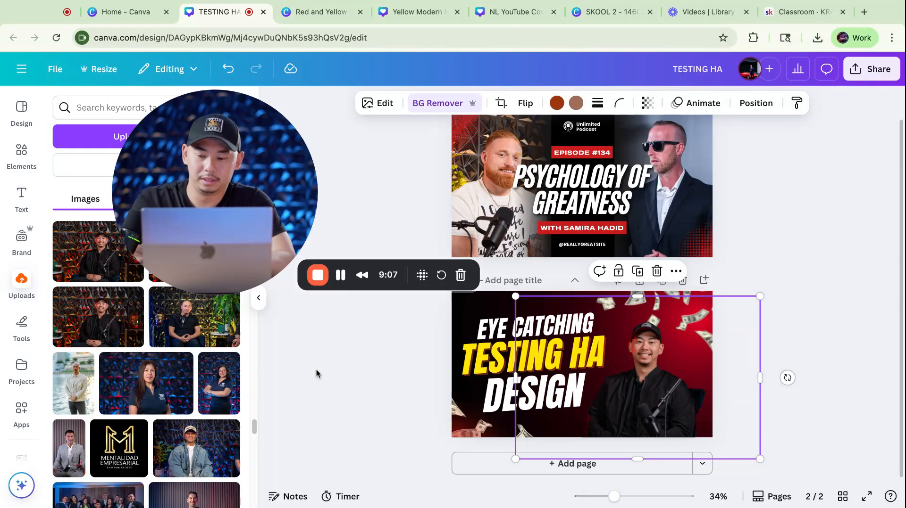
drag(760, 460, 814, 496)
scroll(752, 412, up, 2)
drag(670, 393, 651, 386)
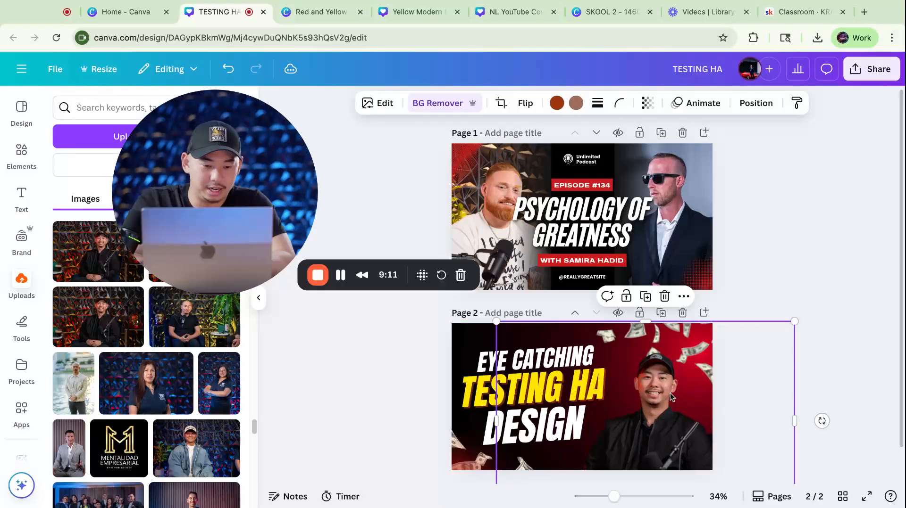
Step: Enlarge the black-capped man's cutout slightly on page 2 so he fills more of the space beside the title
scroll(670, 393, up, 4)
scroll(670, 394, down, 3)
drag(655, 416, 659, 409)
scroll(659, 409, up, 2)
scroll(658, 409, down, 4)
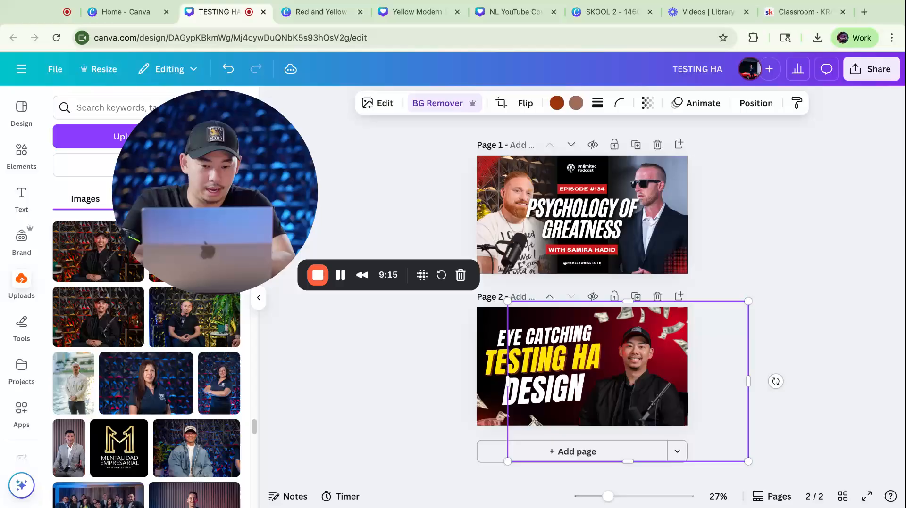
drag(750, 301, 763, 291)
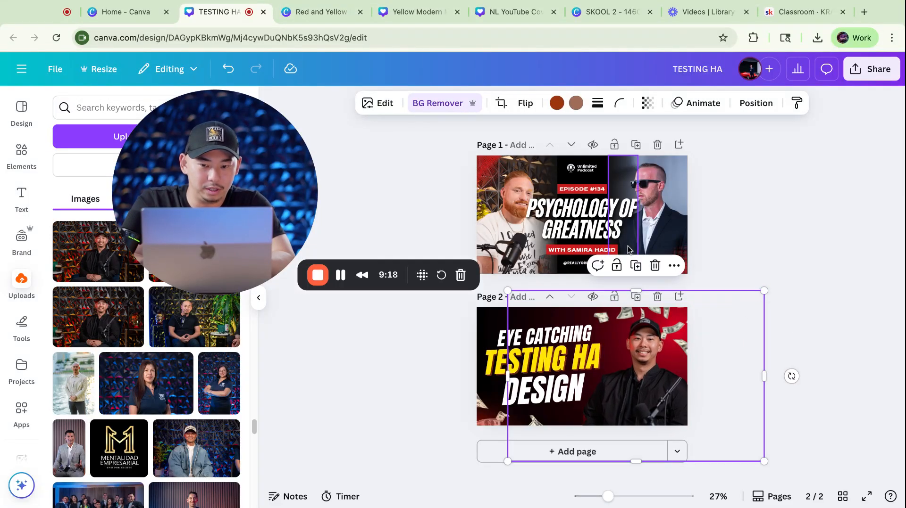
Step: Set the brightness of the black-capped man's cutout to 46 and nudge him slightly closer to the title
click(378, 103)
click(143, 190)
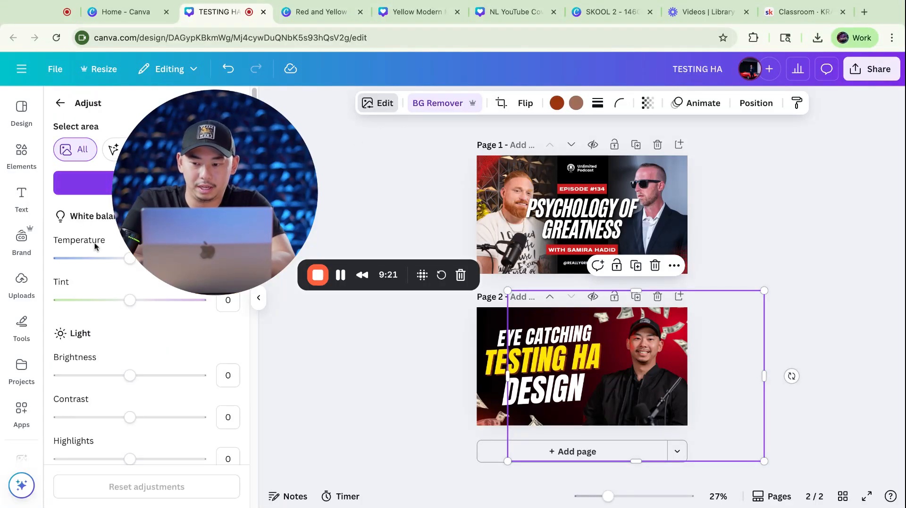
click(133, 375)
drag(134, 375, 158, 376)
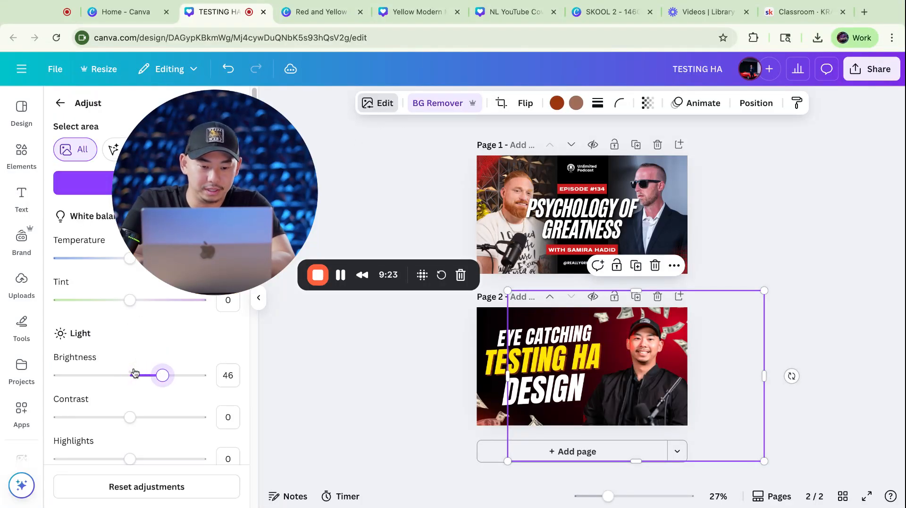
drag(640, 358, 635, 359)
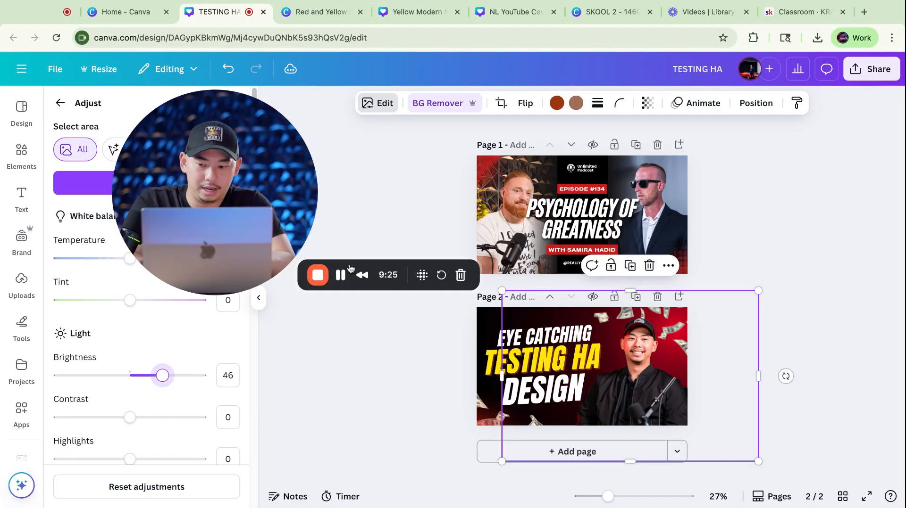
Step: Examine how page 2's elements are stacked, checking the two dollar-bill layers beneath the man's cutout and the red glow
click(489, 396)
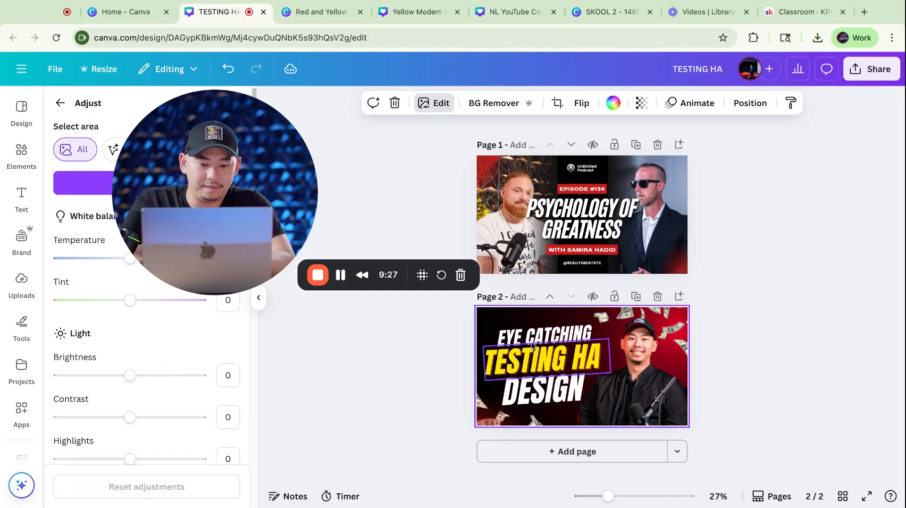
click(624, 373)
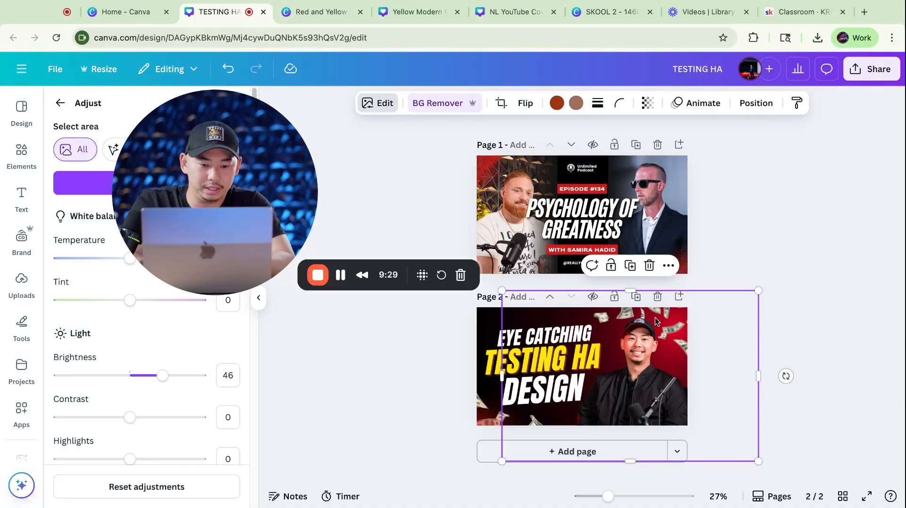
click(757, 103)
click(170, 407)
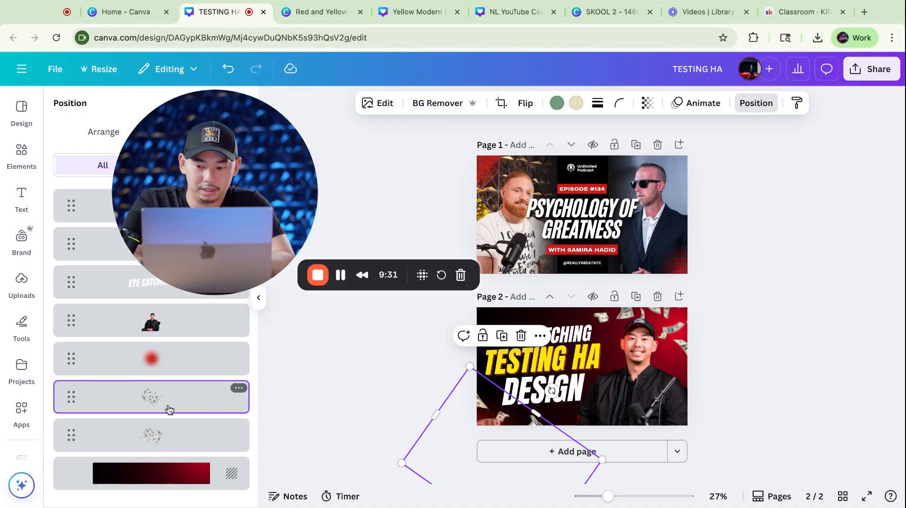
click(177, 428)
drag(172, 396, 169, 397)
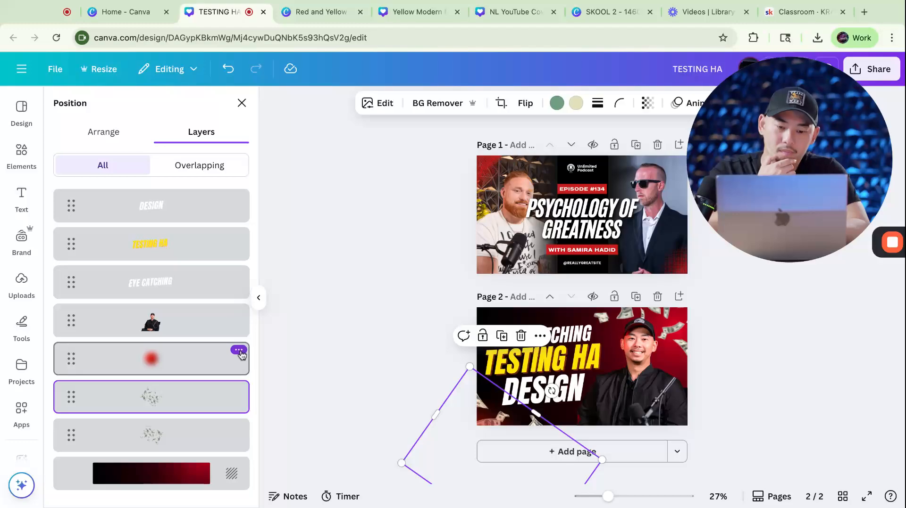
key(Escape)
click(379, 315)
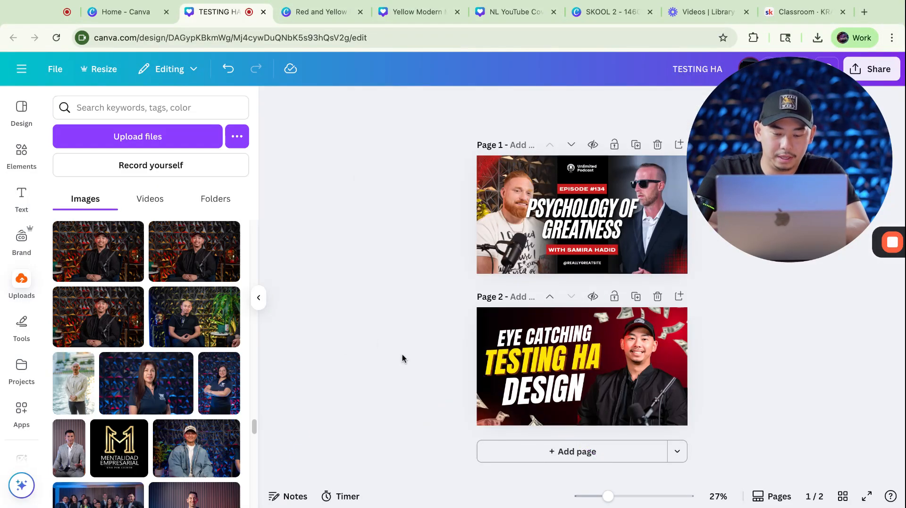
Step: Select the lowest dollar-bill layer on page 2 and enlarge it so the bills spread across behind the man and title
click(637, 345)
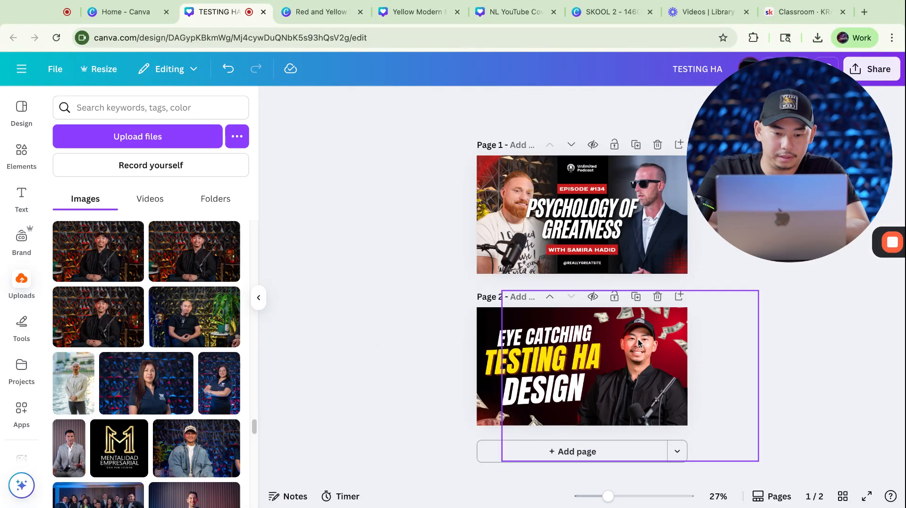
click(568, 369)
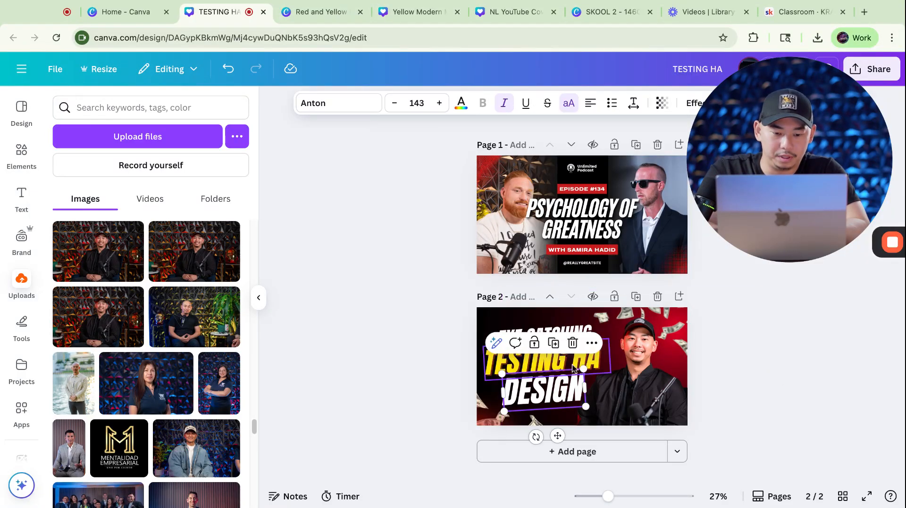
click(643, 326)
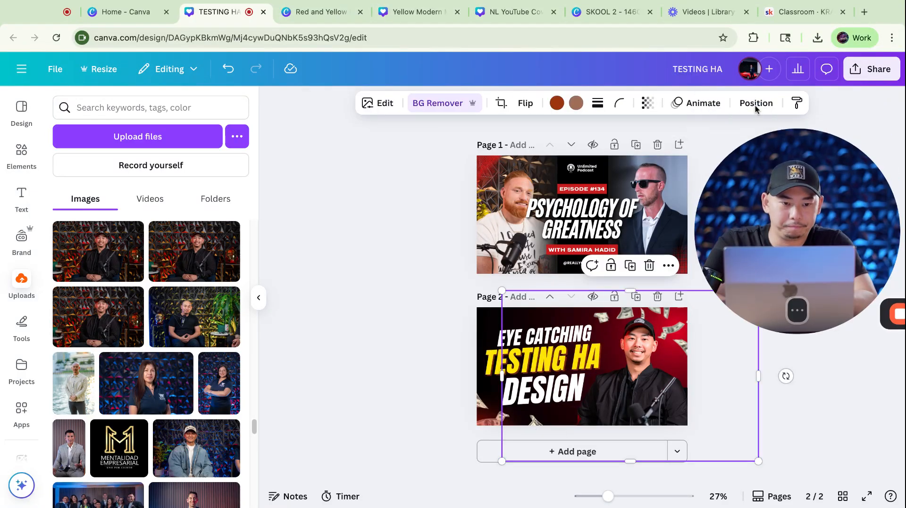
click(755, 103)
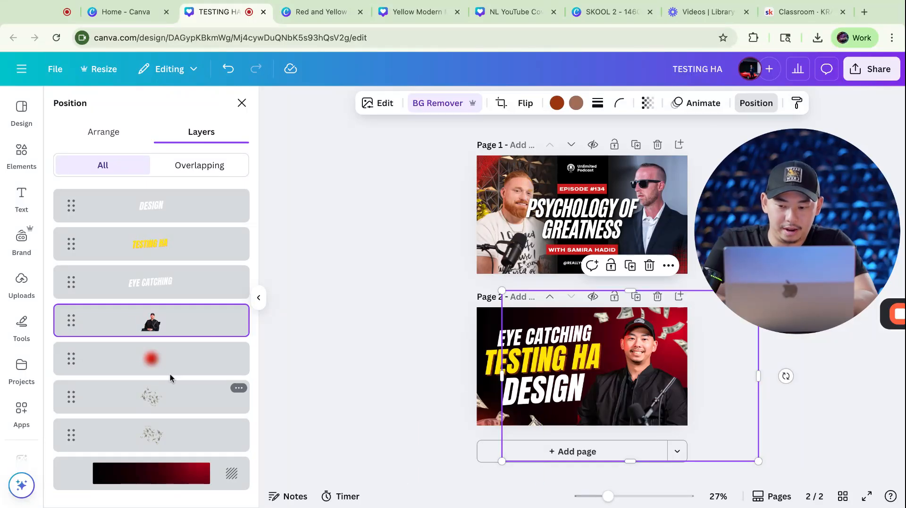
drag(169, 370, 168, 369)
drag(178, 321, 169, 390)
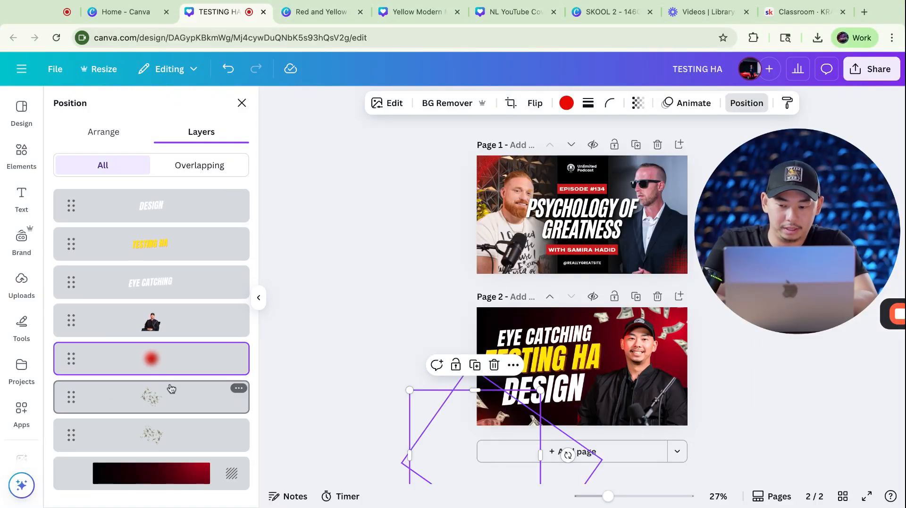
click(181, 440)
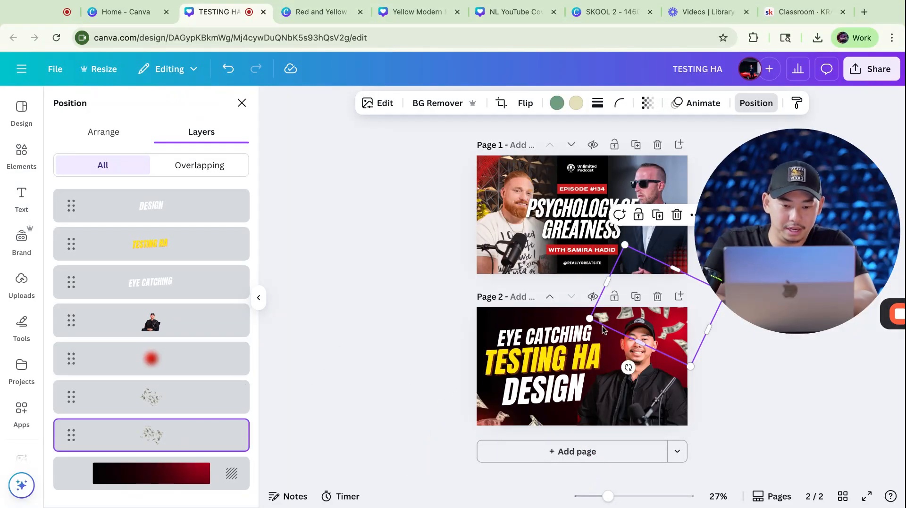
drag(590, 319, 482, 338)
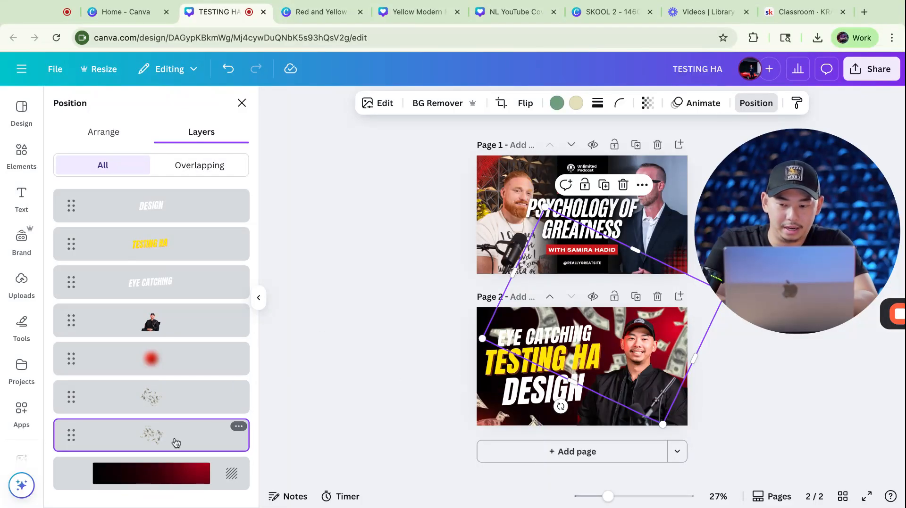
Step: Move the enlarged dollar-bill layer in front of the man, then place it directly behind him and above the red glow
drag(176, 443, 181, 318)
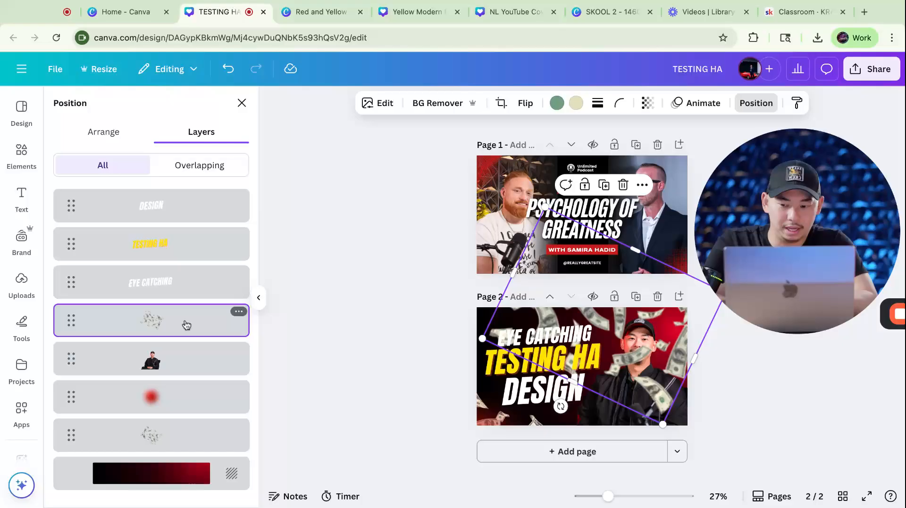
mouse_move(187, 325)
mouse_down()
mouse_move(188, 377)
mouse_move(187, 319)
mouse_up()
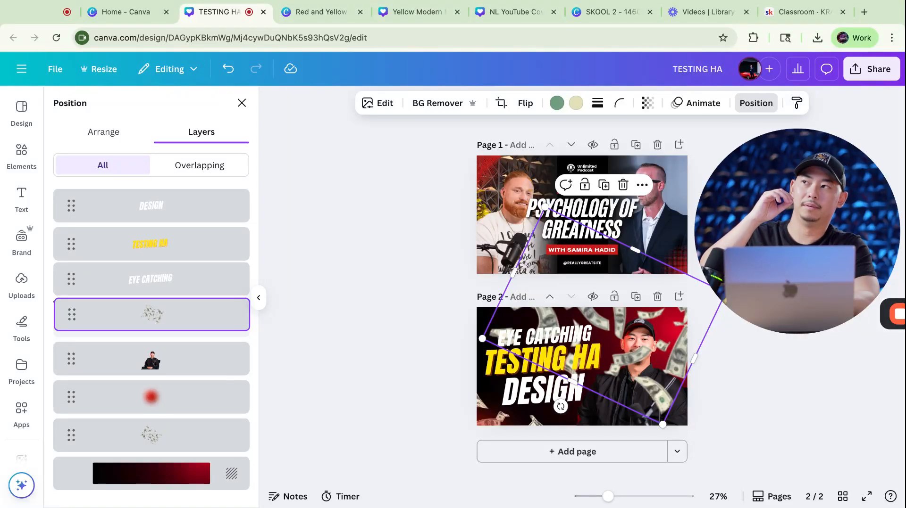
drag(187, 319, 187, 363)
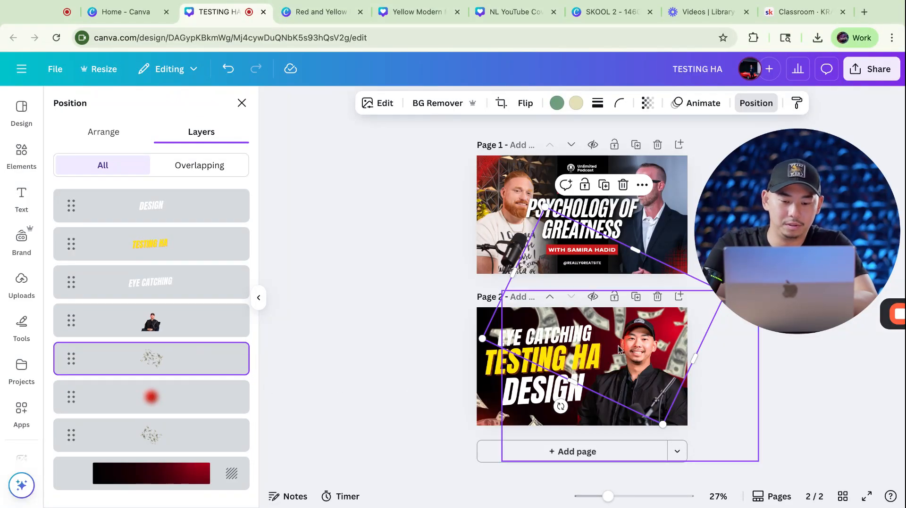
click(762, 354)
click(704, 354)
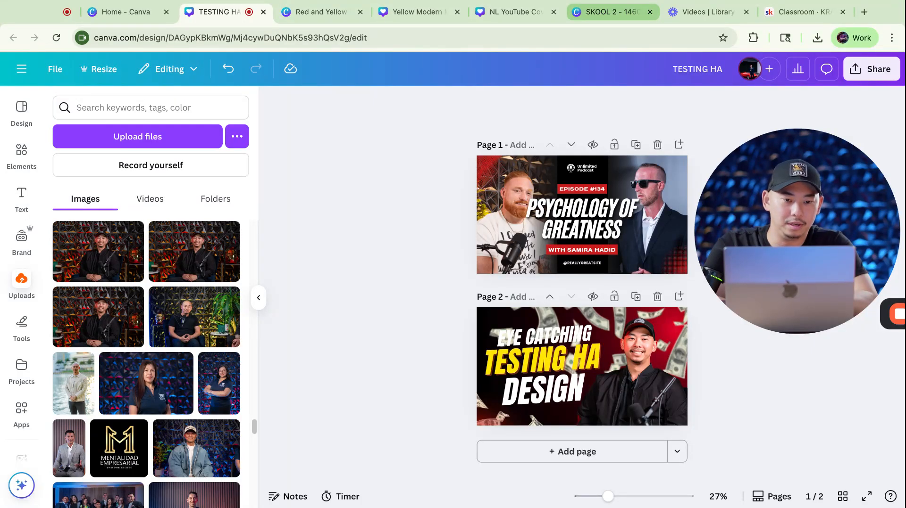
Step: Switch to the SKOOL 2 design and look through its finished thumbnail pages around pages 10 to 12
click(609, 11)
scroll(501, 244, down, 3)
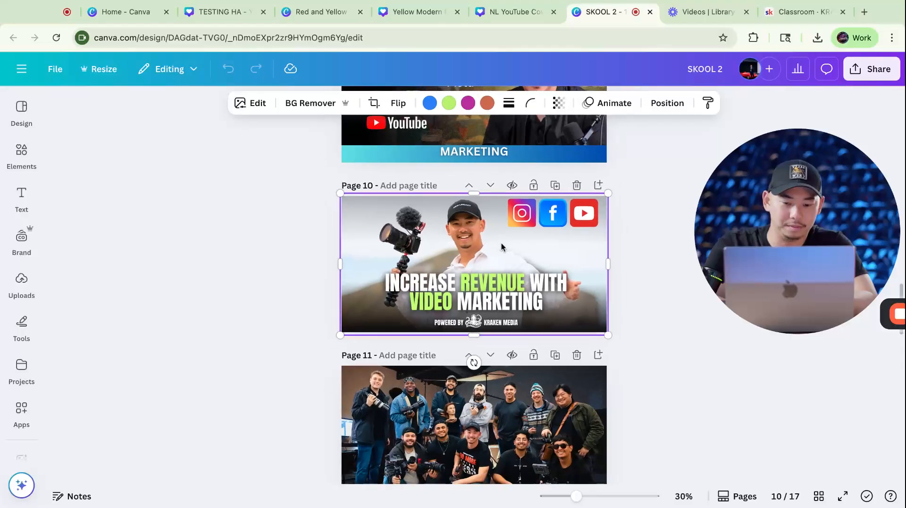
scroll(488, 394, down, 10)
scroll(489, 393, up, 8)
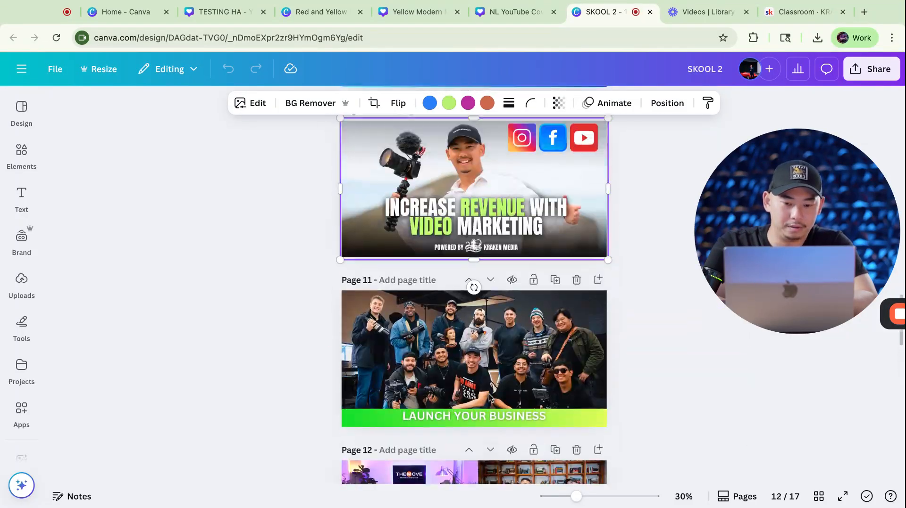
scroll(489, 397, up, 10)
scroll(495, 354, up, 10)
Step: Switch to the NL YouTube Cover design and review its podcast thumbnails on pages 13 to 20
click(513, 15)
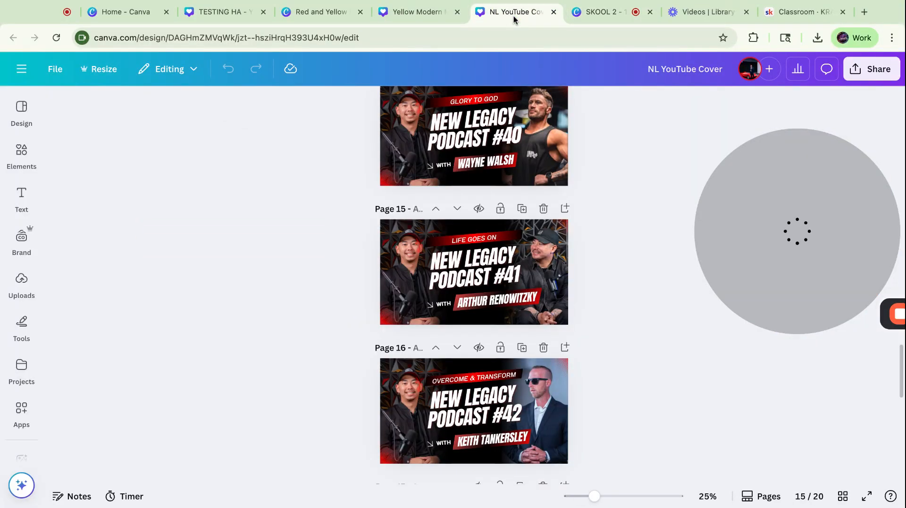
scroll(483, 207, up, 5)
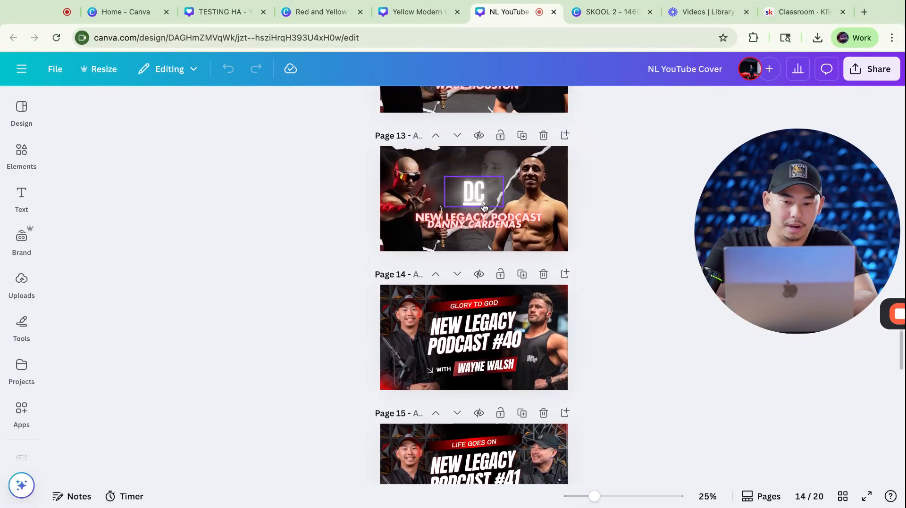
scroll(483, 207, down, 10)
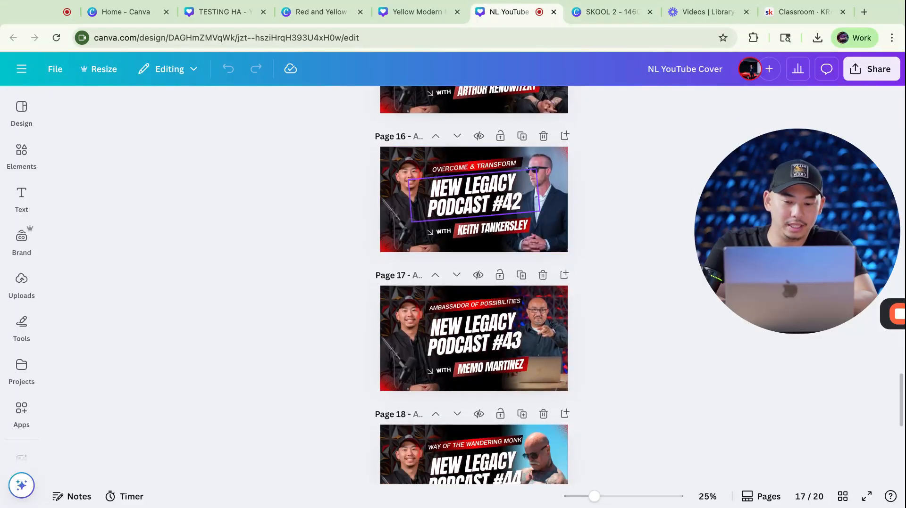
scroll(491, 236, down, 6)
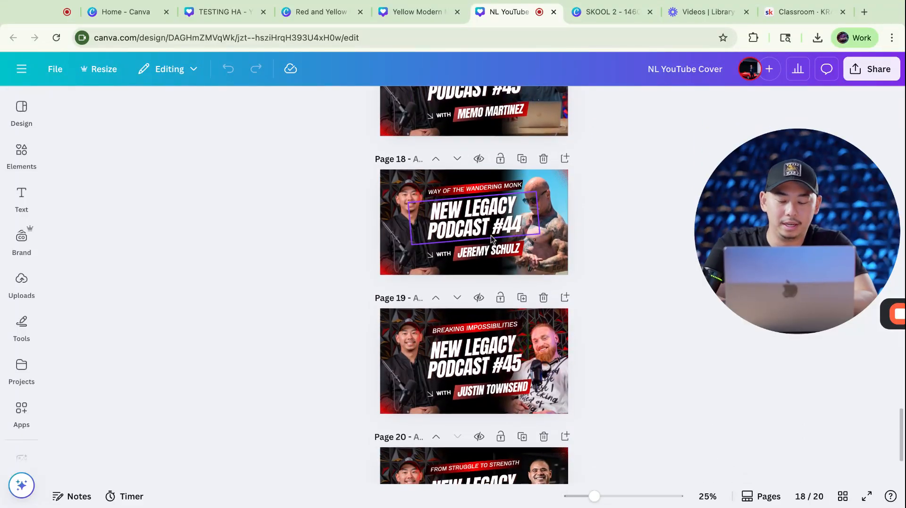
scroll(490, 236, down, 2)
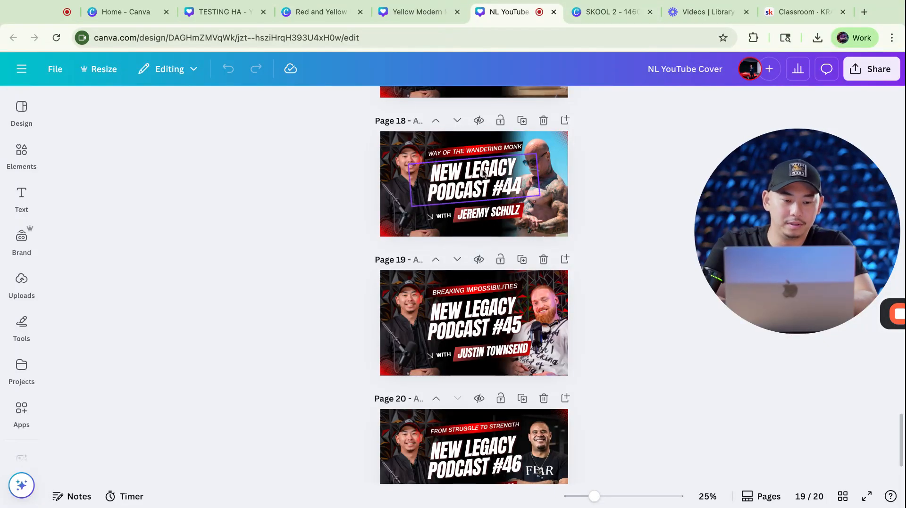
Step: Switch to the Yellow Modern Motivational Podcast Promotion design and review its thumbnails from page 1 to page 5
click(412, 11)
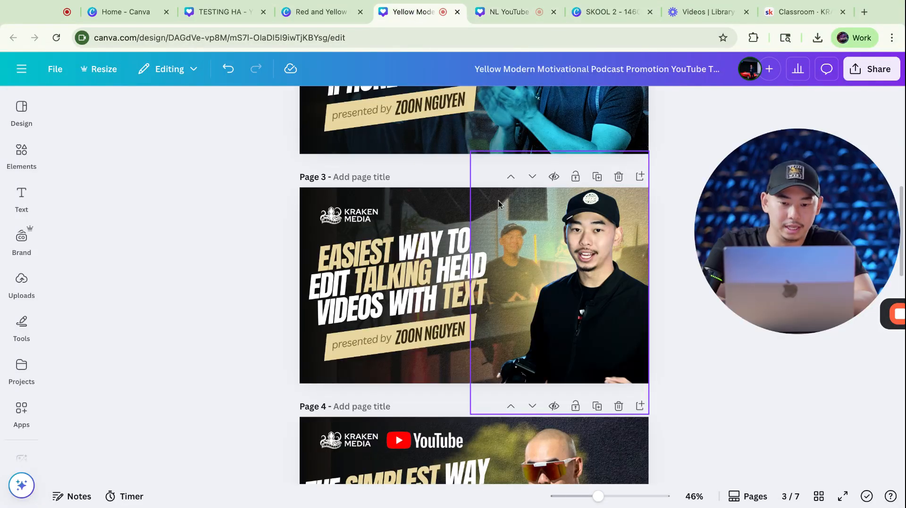
scroll(496, 209, up, 5)
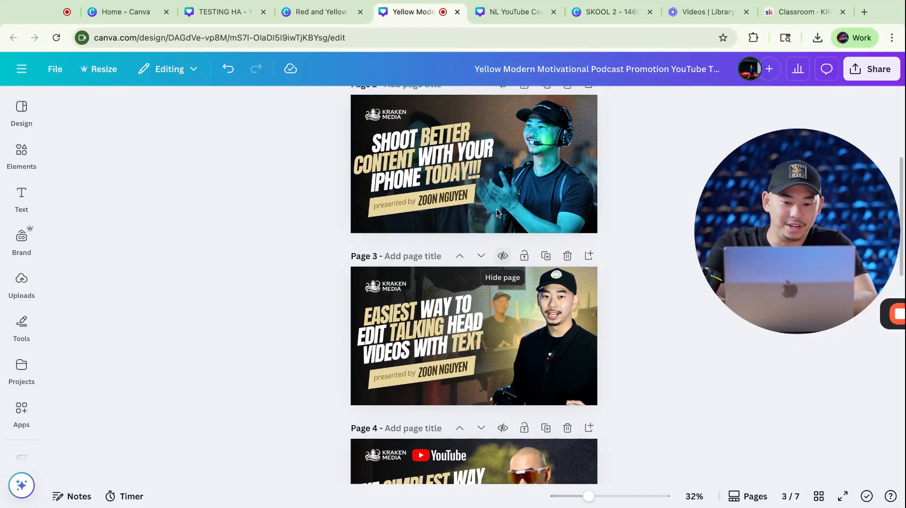
scroll(430, 238, up, 8)
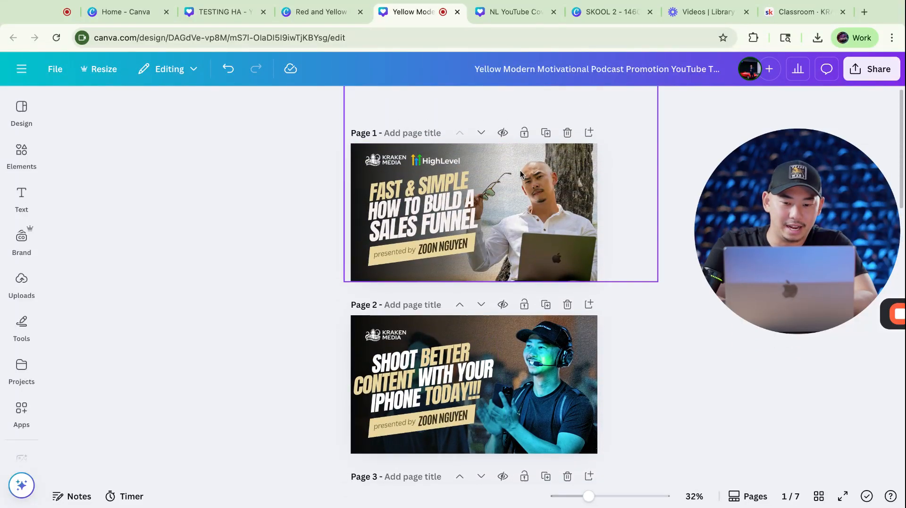
scroll(432, 245, down, 3)
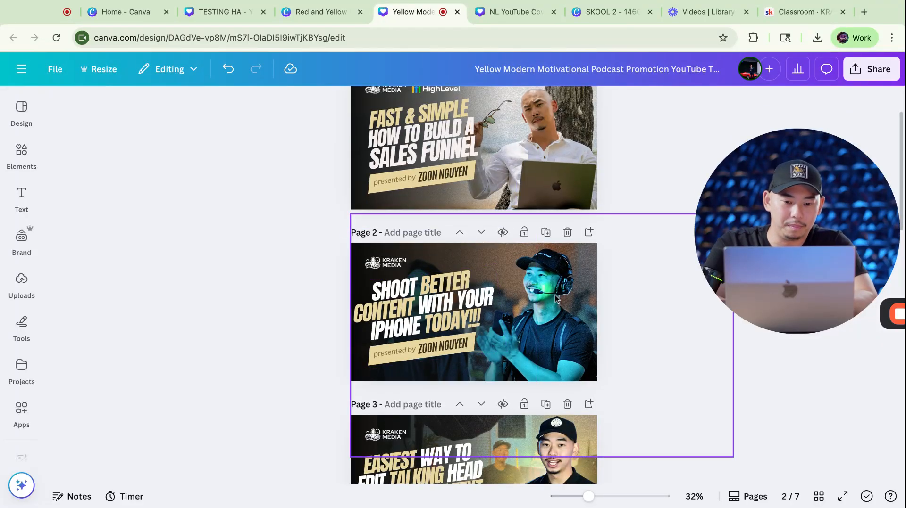
scroll(519, 345, down, 3)
scroll(521, 348, down, 3)
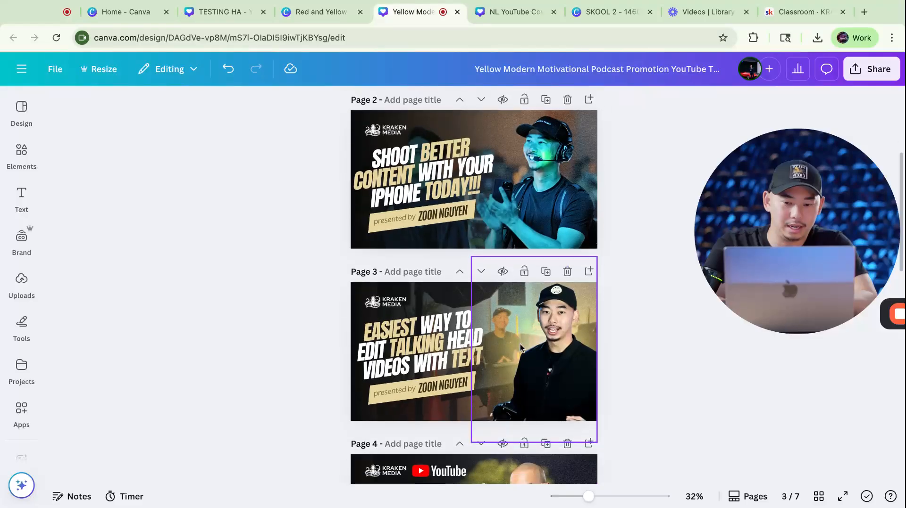
scroll(523, 322, down, 10)
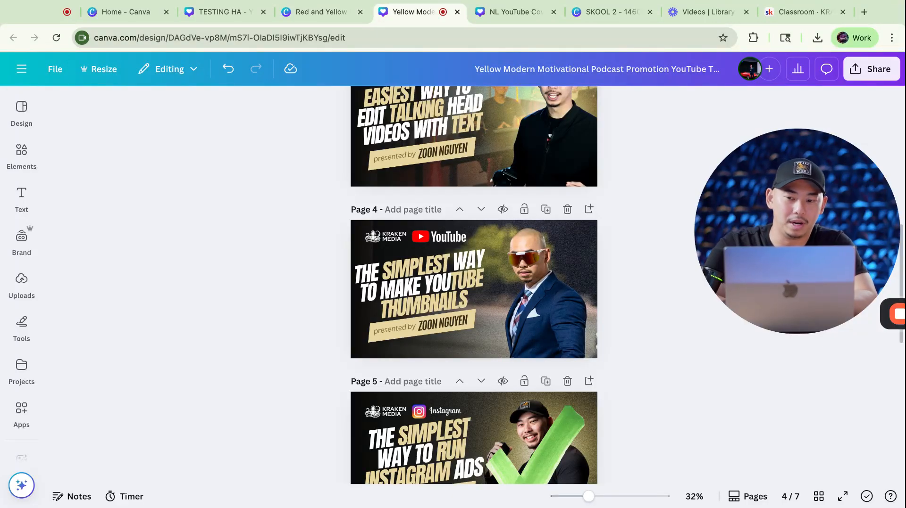
Step: Return to the TESTING HA design and add a blank third page below the dollar-bill thumbnail
click(305, 19)
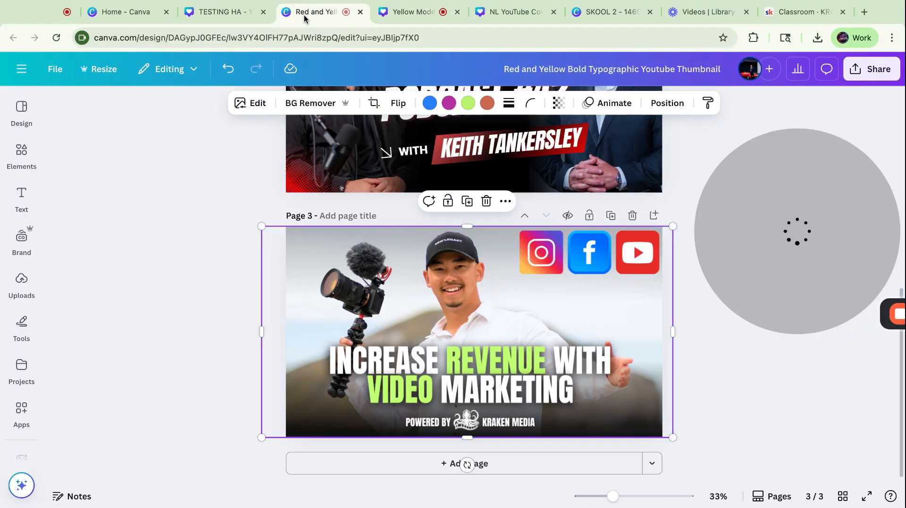
click(218, 12)
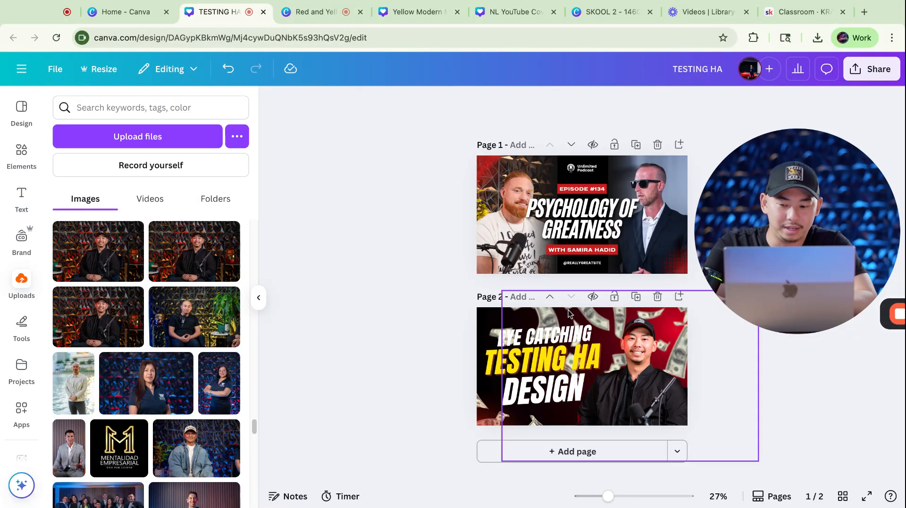
click(573, 452)
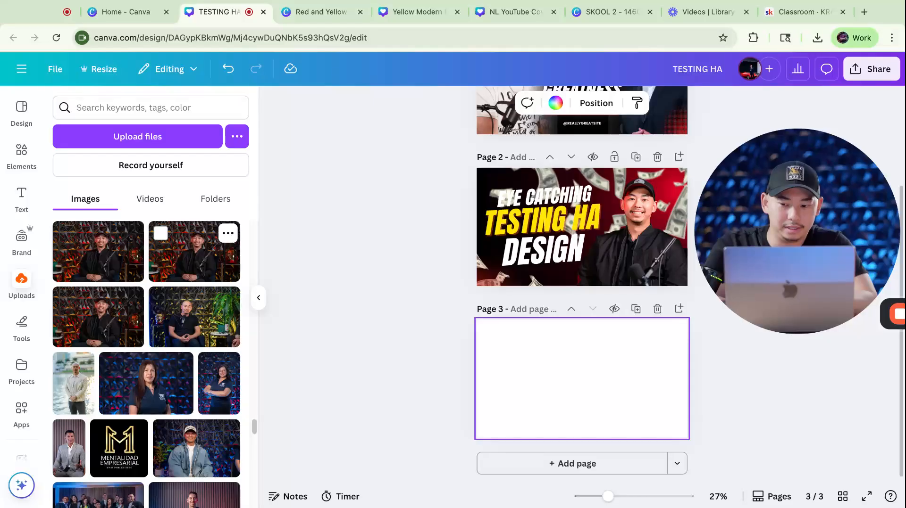
Step: Place the uploaded photo of the man in a black jacket beside the microphone on page 3 and enlarge it to cover the page
click(193, 252)
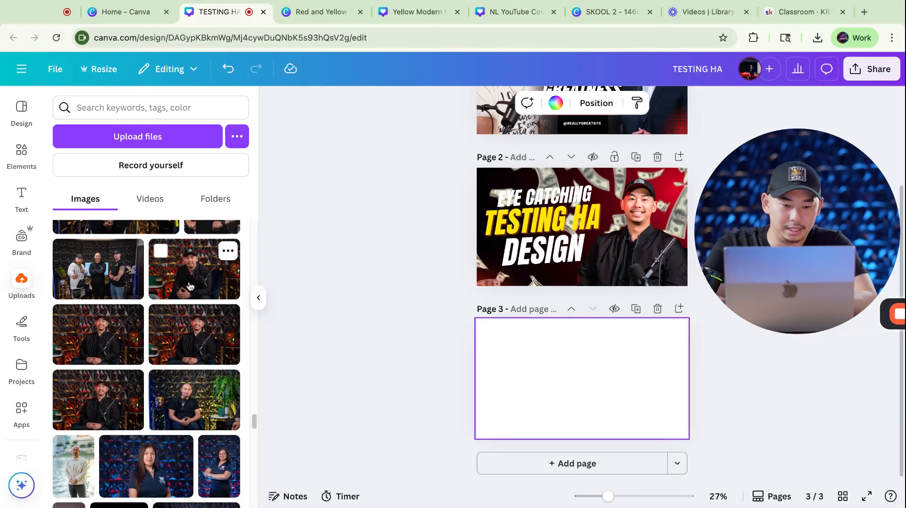
drag(634, 399, 686, 460)
drag(632, 388, 615, 382)
drag(688, 316, 700, 306)
drag(623, 374, 623, 370)
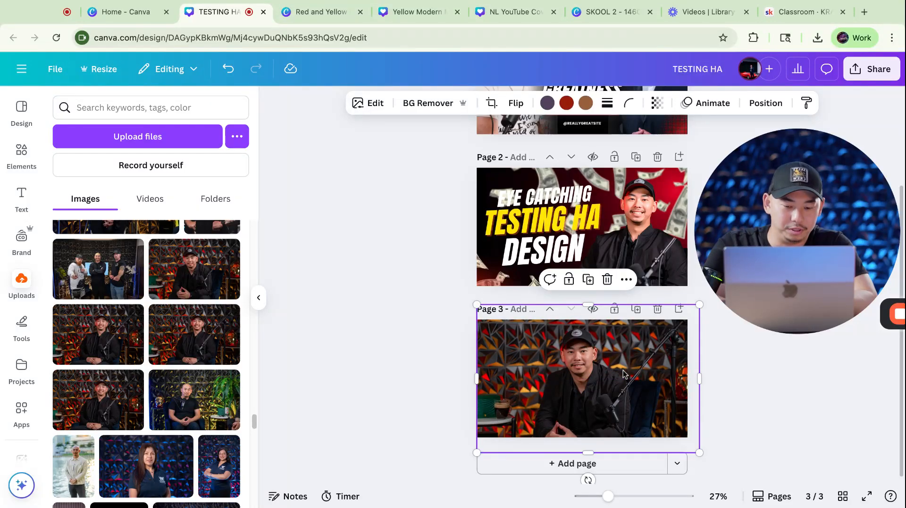
scroll(622, 370, up, 3)
drag(775, 222, 165, 320)
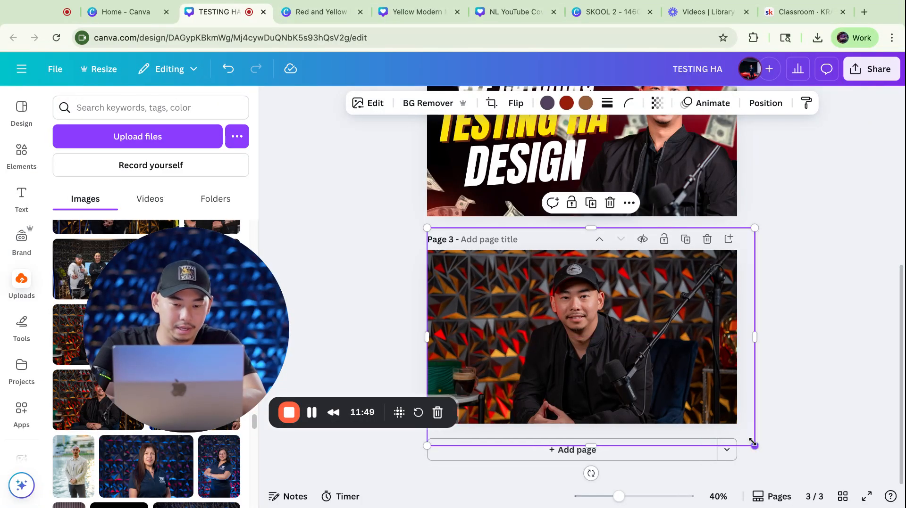
drag(754, 446, 764, 453)
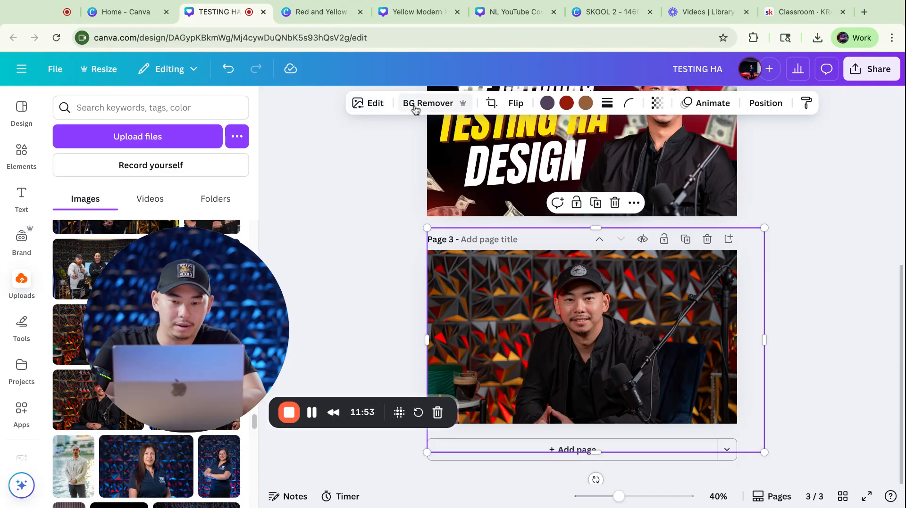
Step: Set the brightness of the page 3 photo to 41
click(372, 106)
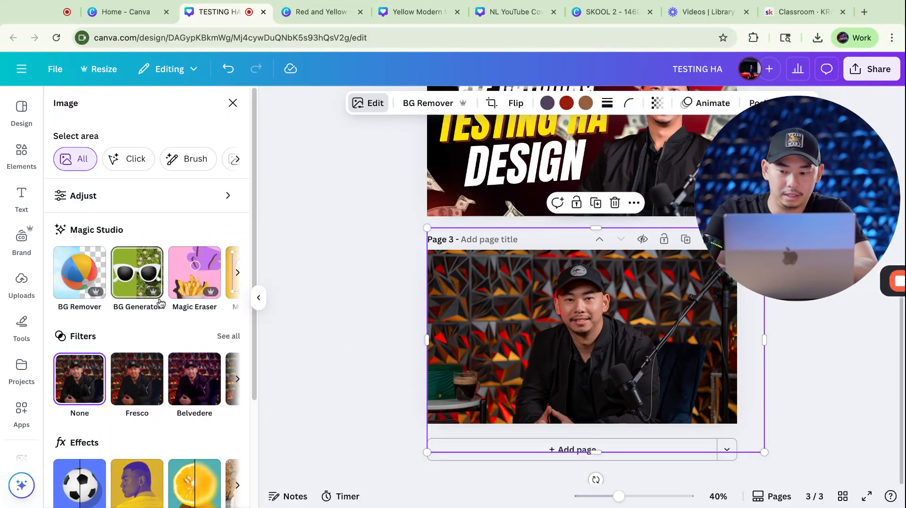
scroll(163, 292, down, 3)
scroll(160, 303, up, 3)
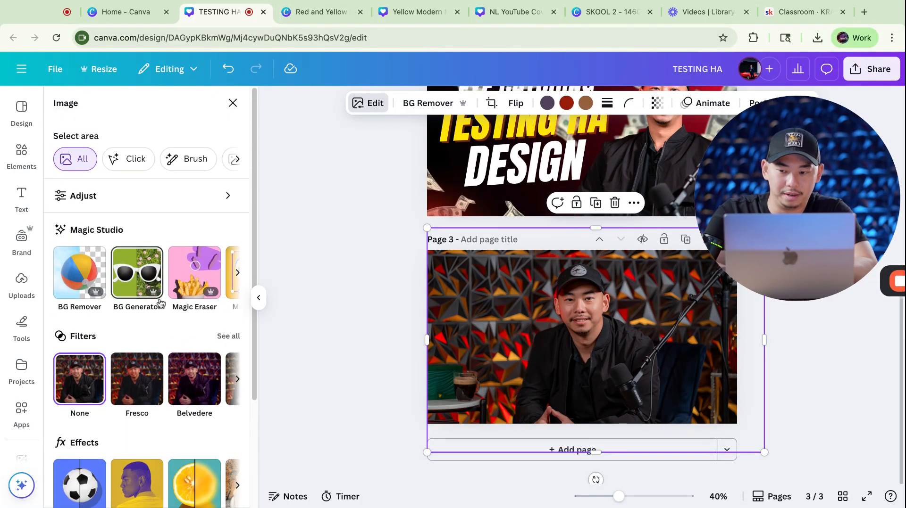
click(130, 198)
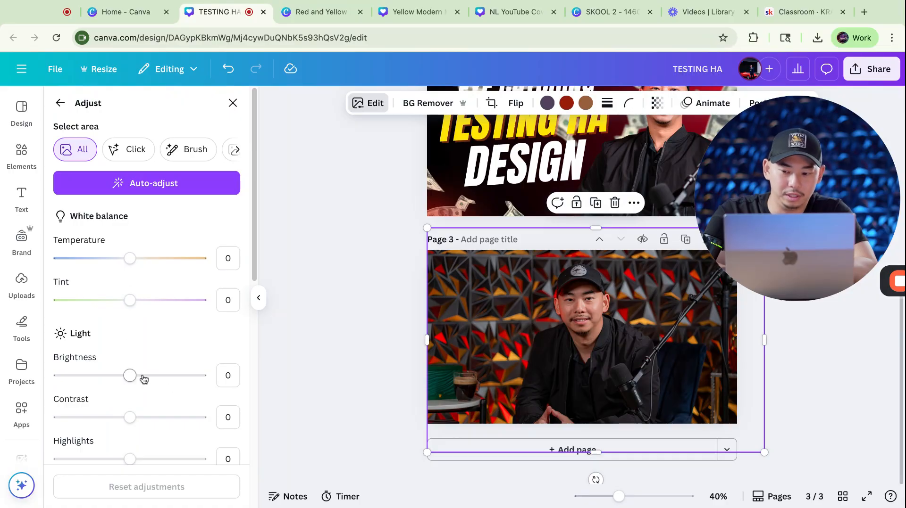
drag(130, 375, 159, 375)
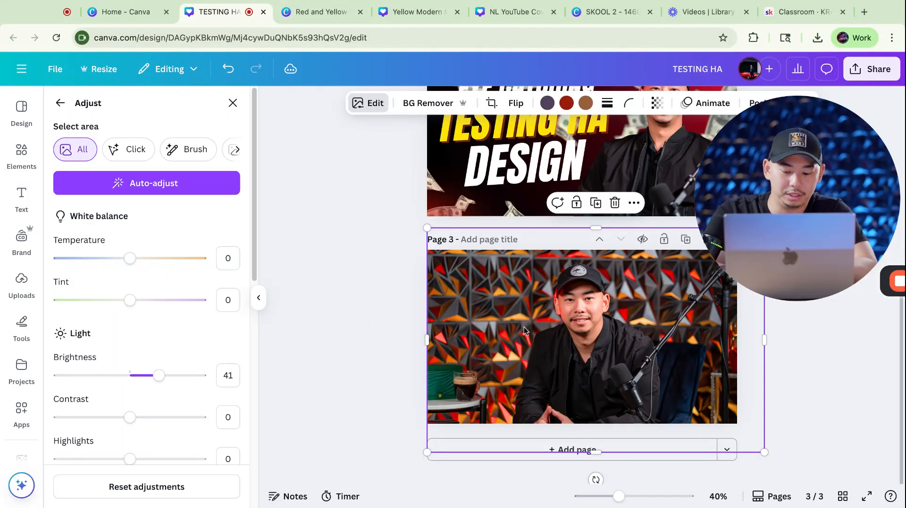
Step: Duplicate the brightened photo exactly over itself on page 3 and show the page's layers
key(super+d)
drag(552, 329, 552, 329)
scroll(531, 327, up, 1)
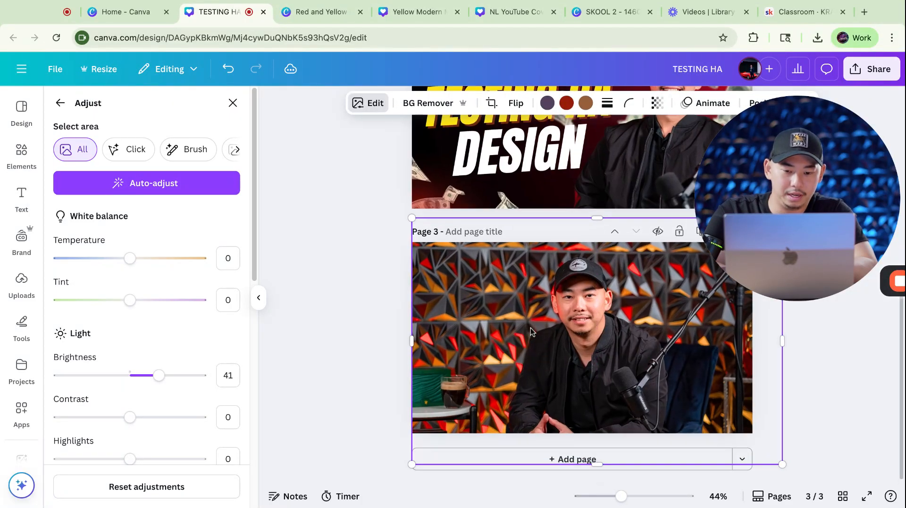
click(763, 103)
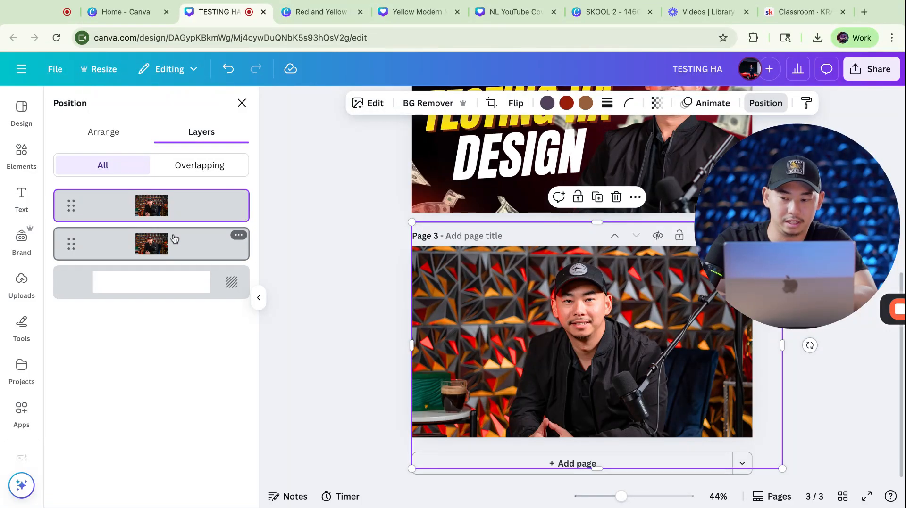
Step: Remove the background from the upper photo copy and align the man's cutout with the photo beneath
click(426, 105)
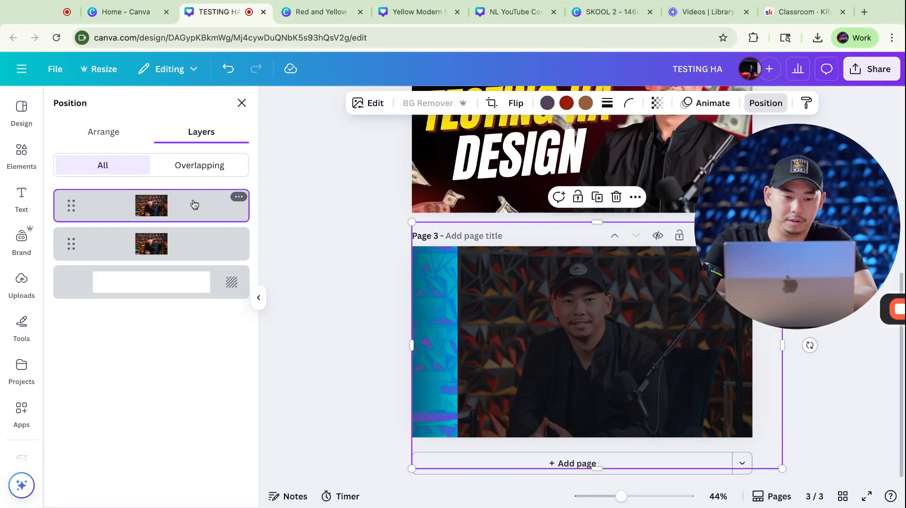
mouse_move(591, 316)
mouse_down()
mouse_move(463, 317)
mouse_move(592, 320)
mouse_up()
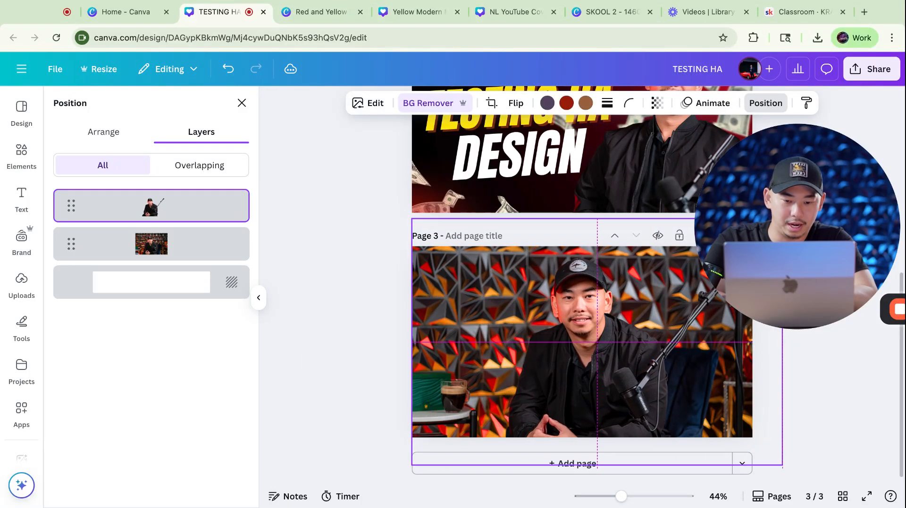
key(Down)
key(Down)
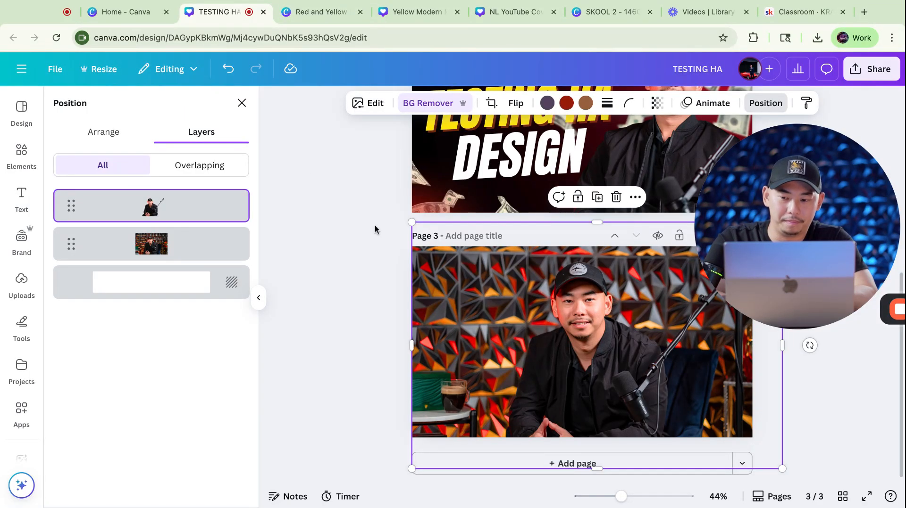
Step: Set the brightness of the man's cutout to 60 and return to the page's layer list
click(369, 105)
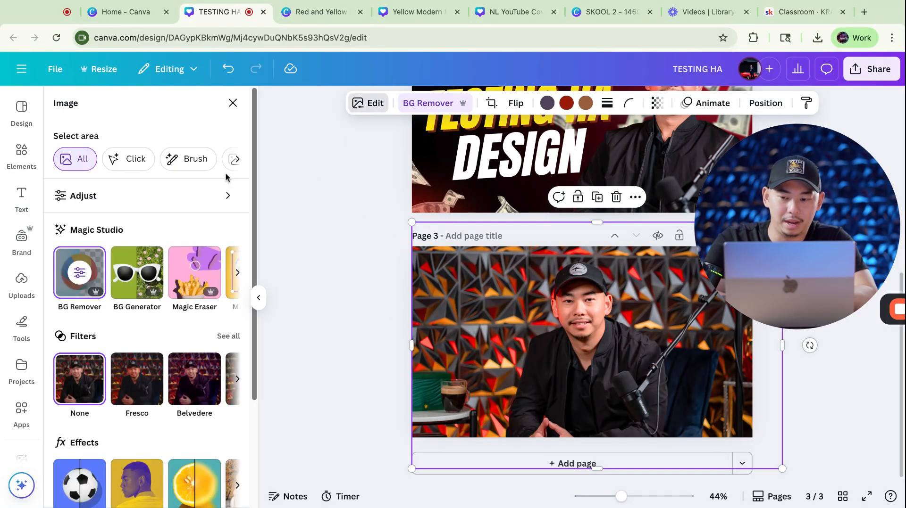
click(165, 202)
drag(165, 376, 172, 376)
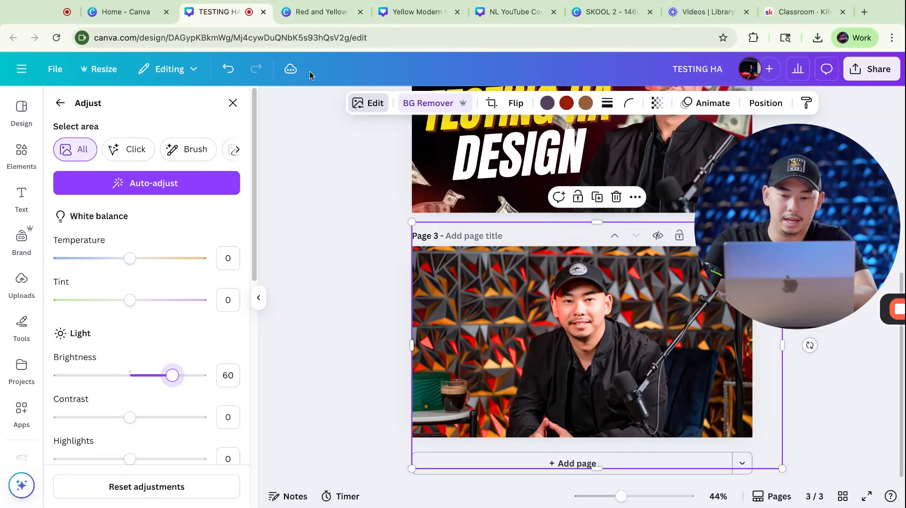
click(766, 103)
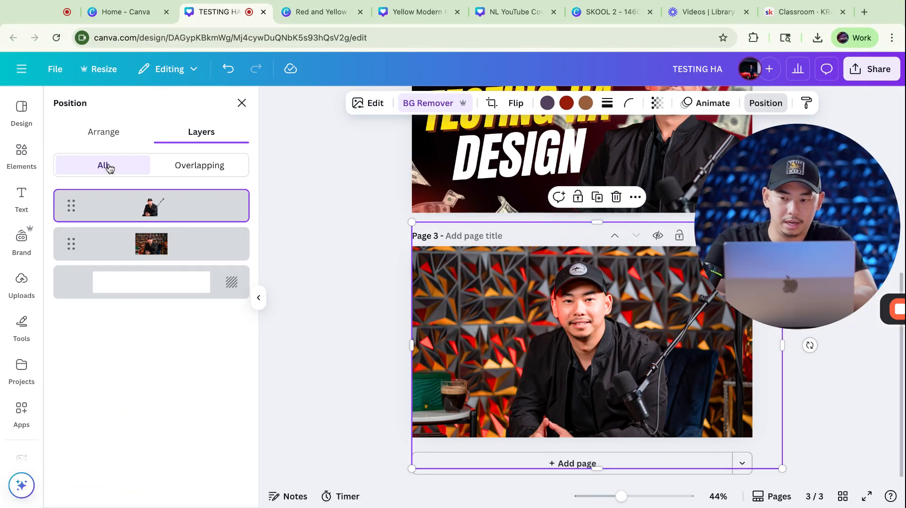
click(108, 131)
click(183, 132)
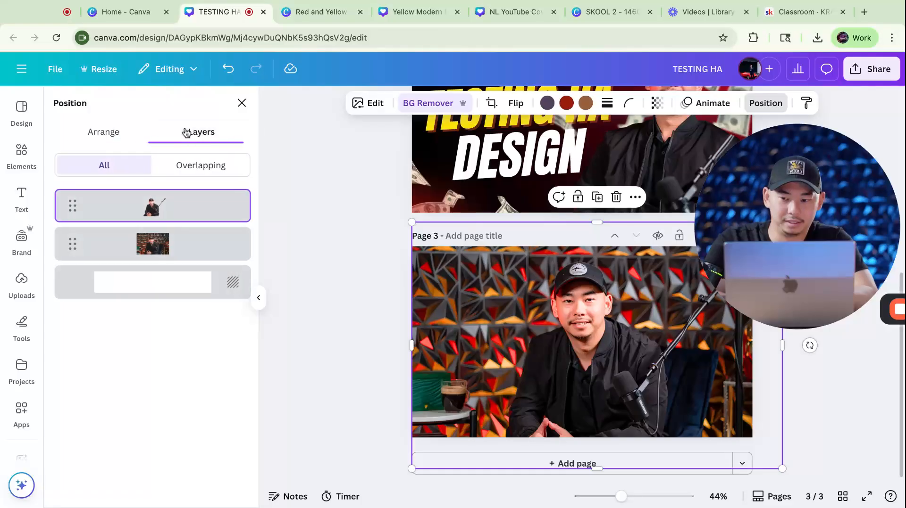
Step: Add a heading to page 3, enlarge it to about size 83, and replace its text with KRAKEN MEDIA
click(21, 196)
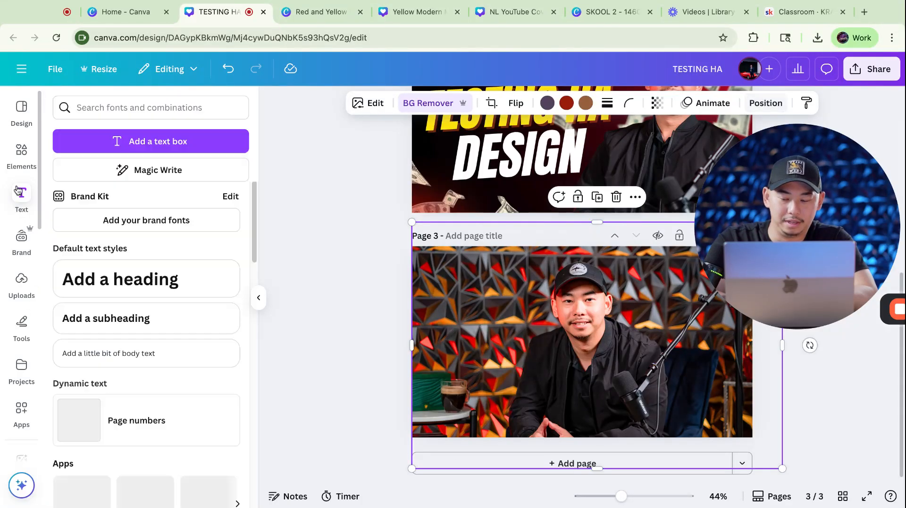
click(128, 283)
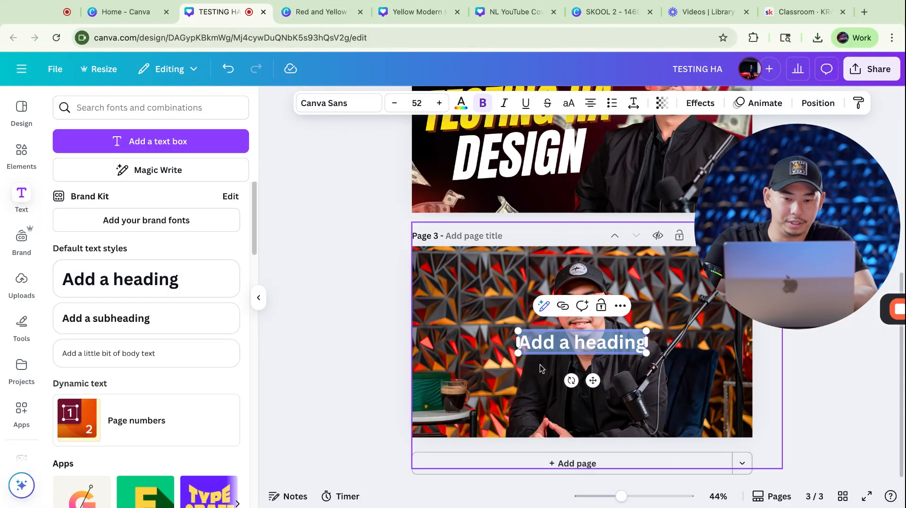
drag(517, 352, 645, 350)
click(482, 354)
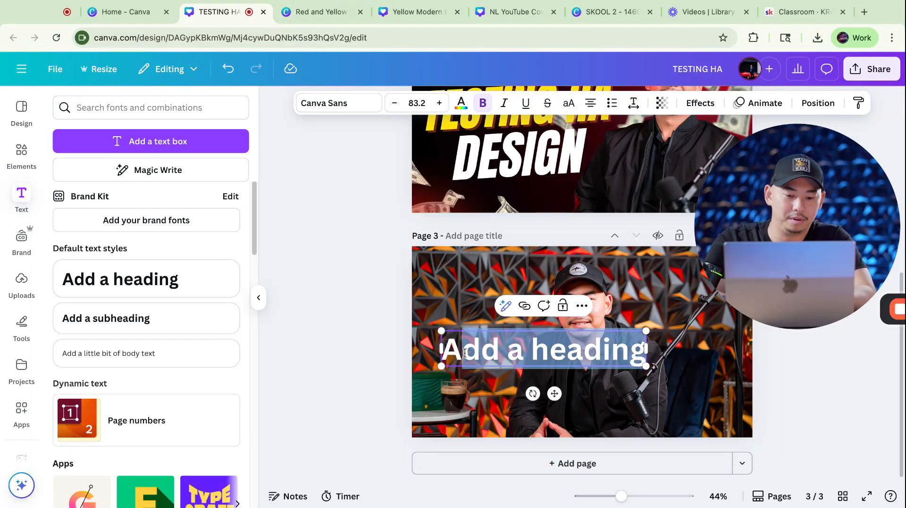
key(BackSpace)
key(BackSpace)
text(K)
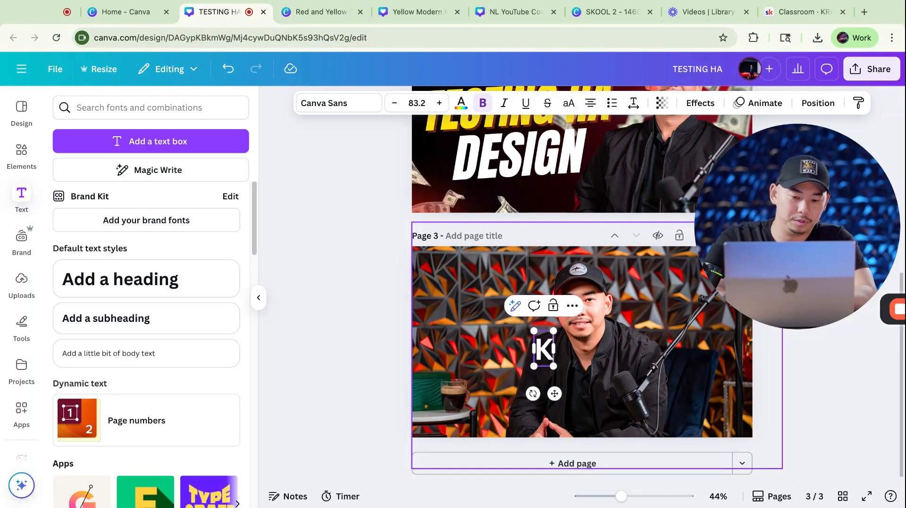
text(RAKEN)
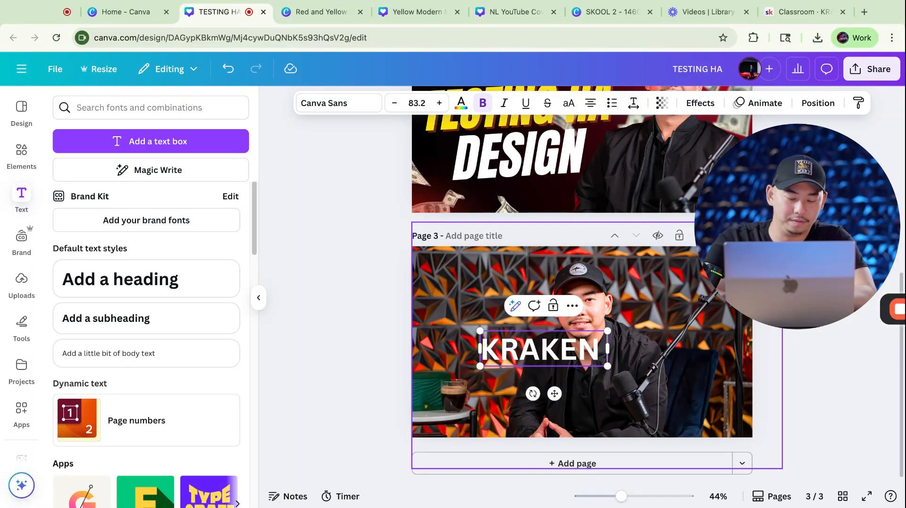
text( MEDIA)
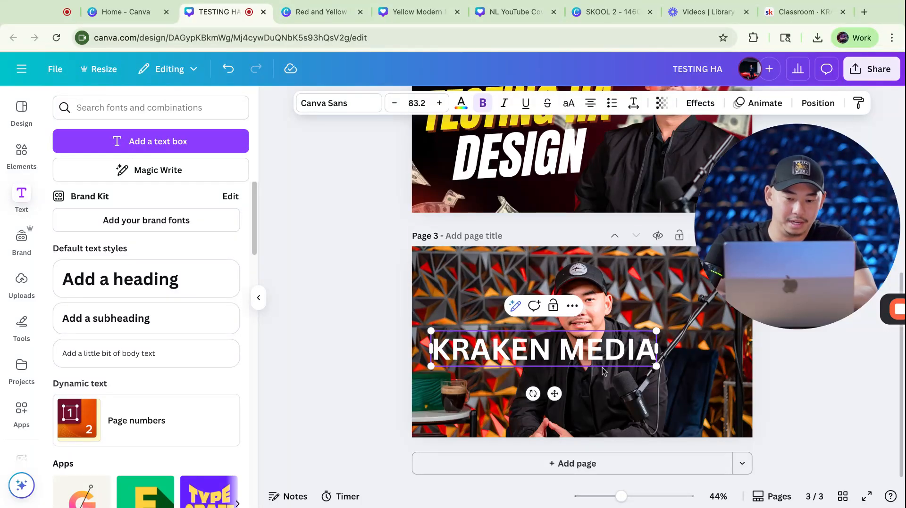
Step: Change the KRAKEN MEDIA heading's font to Anton and enlarge it to about size 152
drag(435, 340, 656, 350)
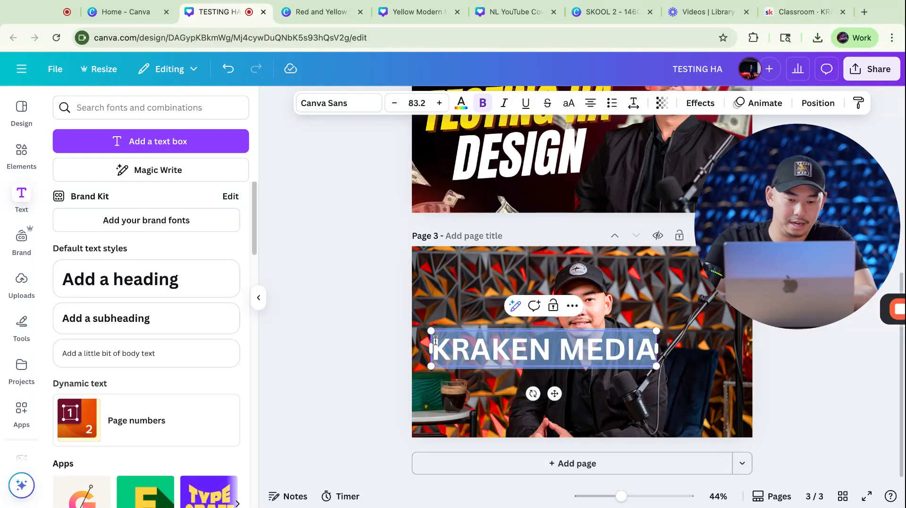
click(362, 99)
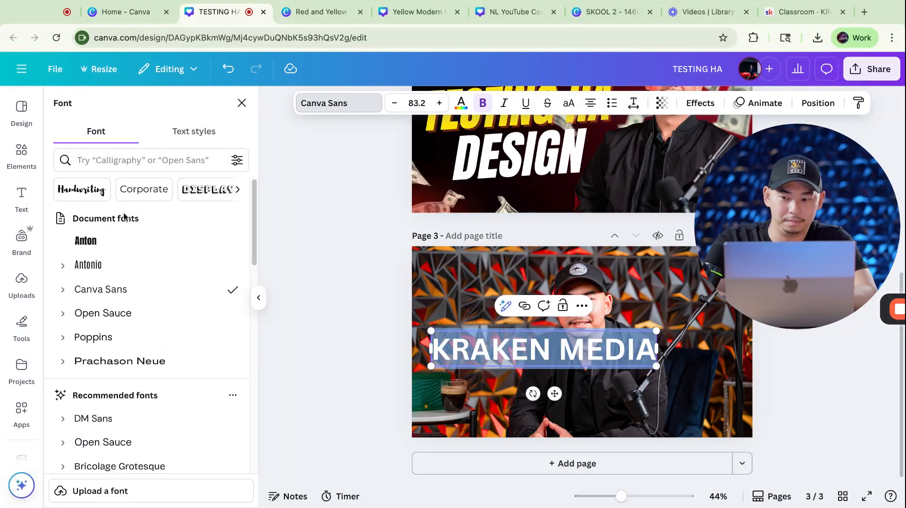
click(115, 241)
drag(623, 366, 756, 395)
click(822, 378)
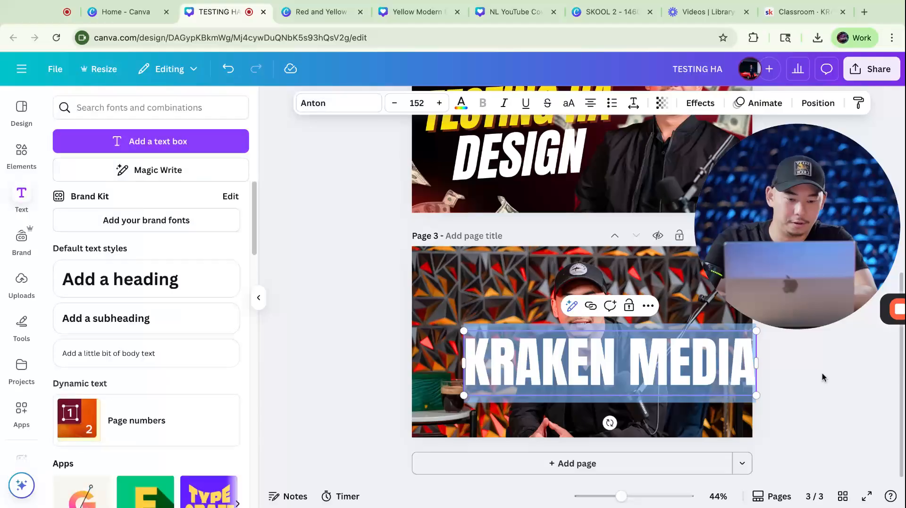
click(787, 352)
Step: Move the KRAKEN MEDIA heading to the top of page 3 and enlarge it to size 170, spanning nearly the full width
mouse_move(690, 368)
mouse_down()
mouse_move(652, 301)
mouse_move(657, 288)
mouse_up()
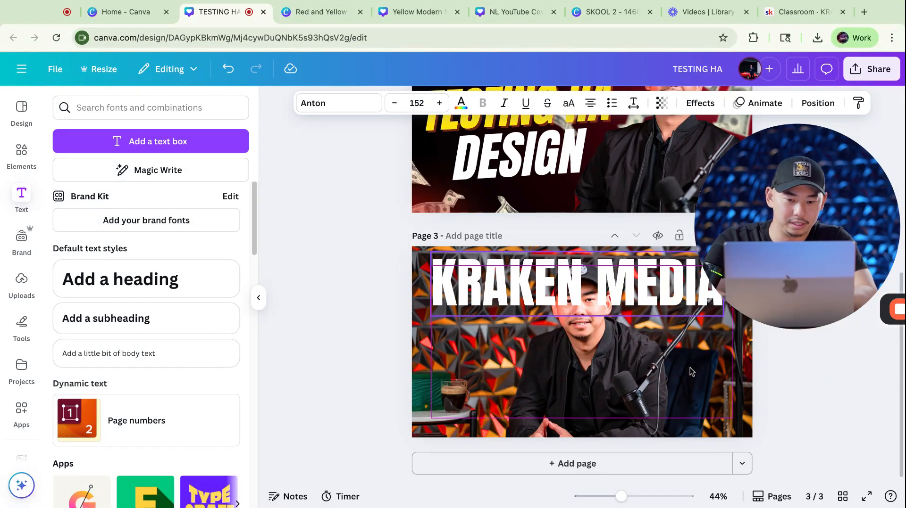
drag(690, 373, 690, 372)
scroll(423, 325, up, 3)
drag(429, 369, 420, 372)
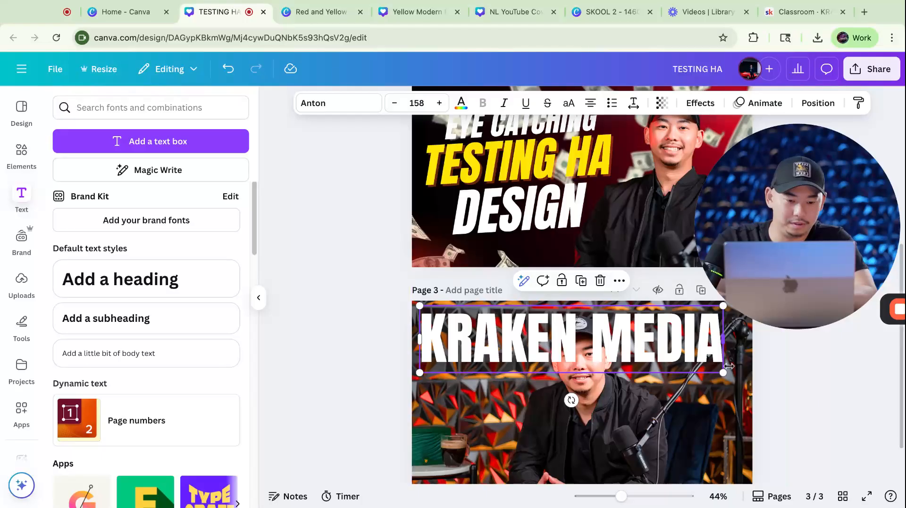
drag(725, 372, 747, 378)
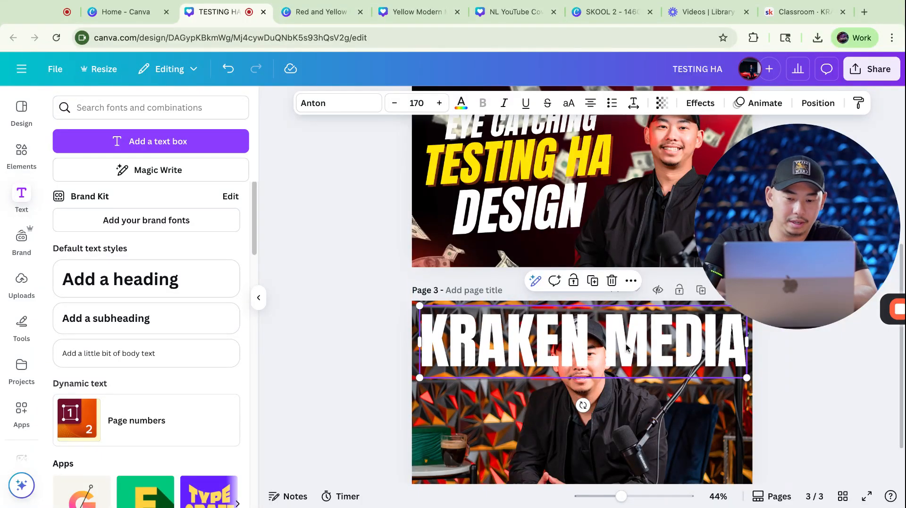
Step: Move the KRAKEN MEDIA heading's layer on page 3 behind the man's cutout
scroll(626, 348, down, 2)
scroll(614, 312, up, 1)
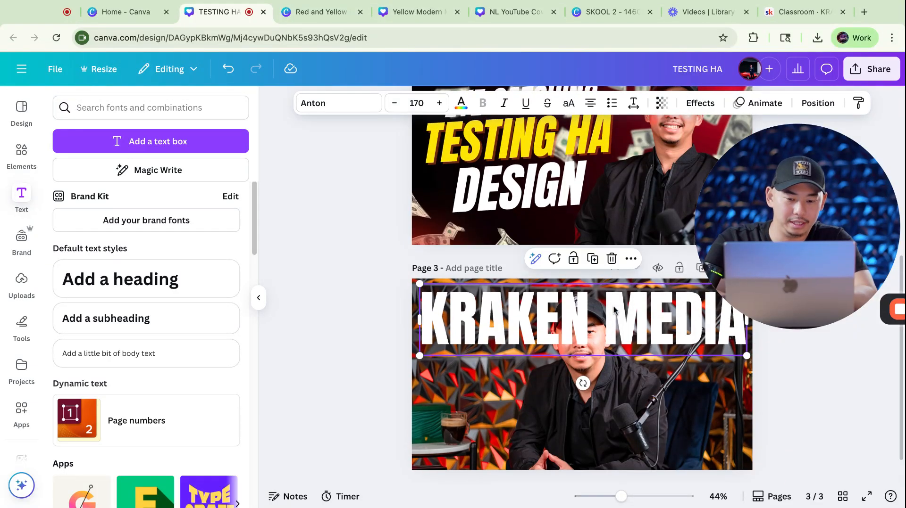
scroll(614, 311, up, 2)
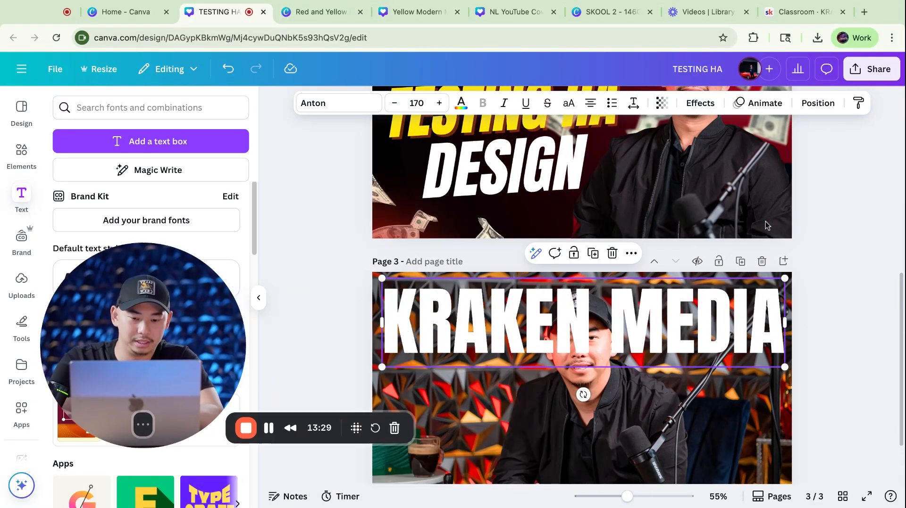
click(817, 102)
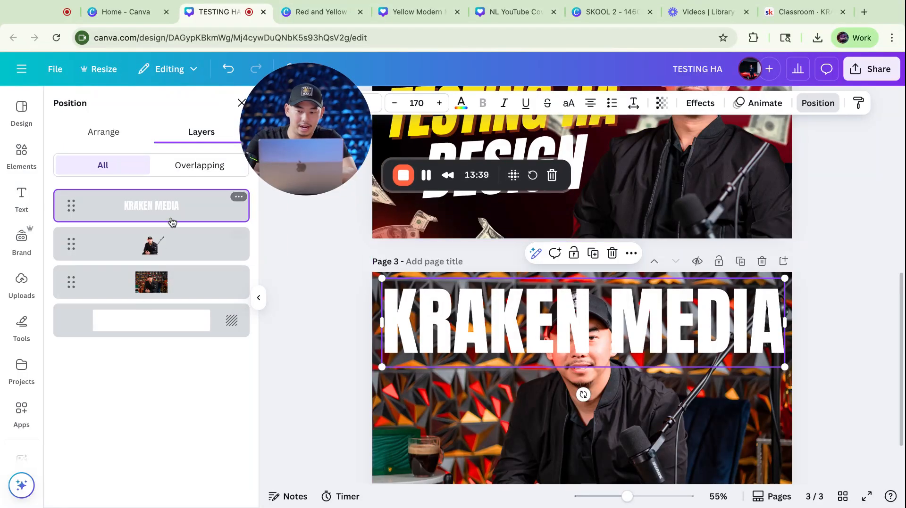
drag(173, 212, 172, 261)
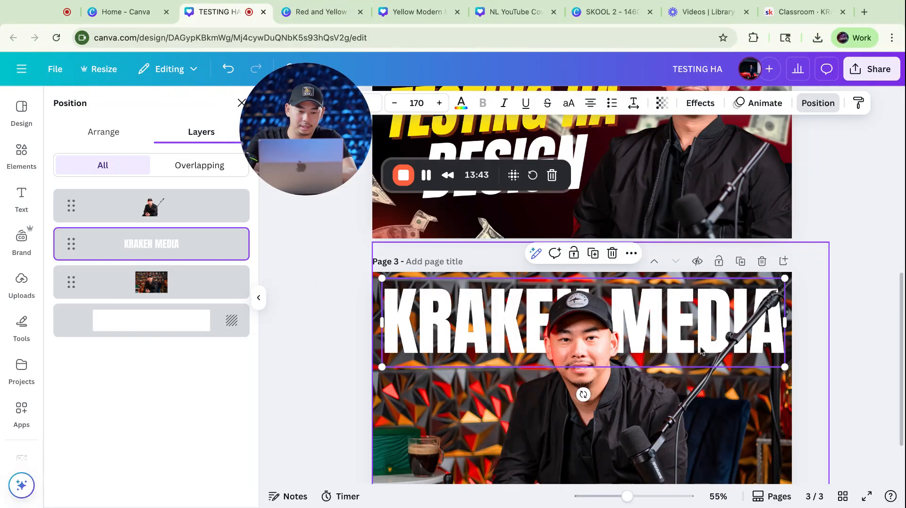
Step: Crop the right side of the man's cutout to about 1,103 wide so the microphone arm's end no longer covers the heading
click(734, 332)
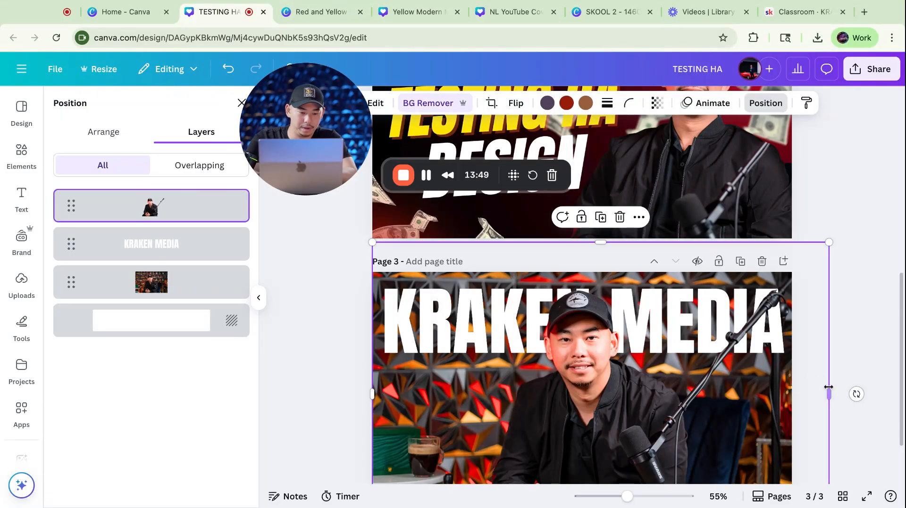
drag(829, 398, 733, 396)
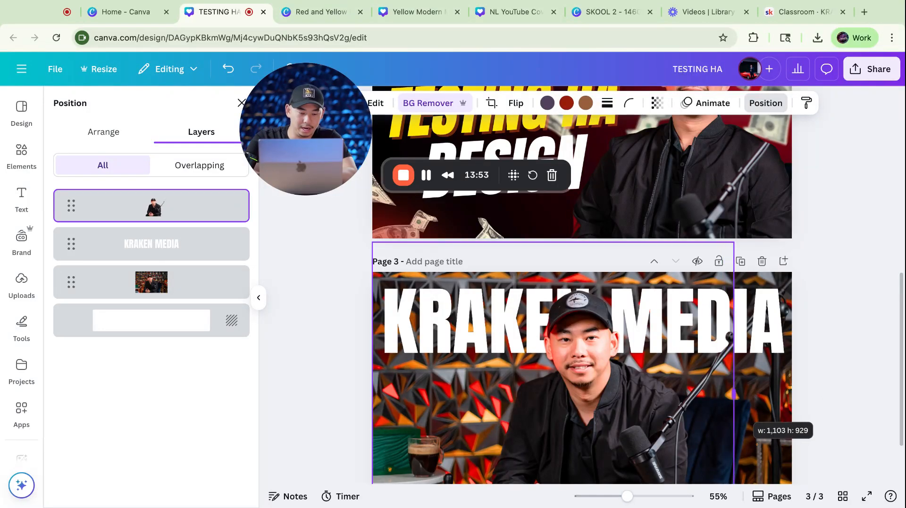
click(862, 280)
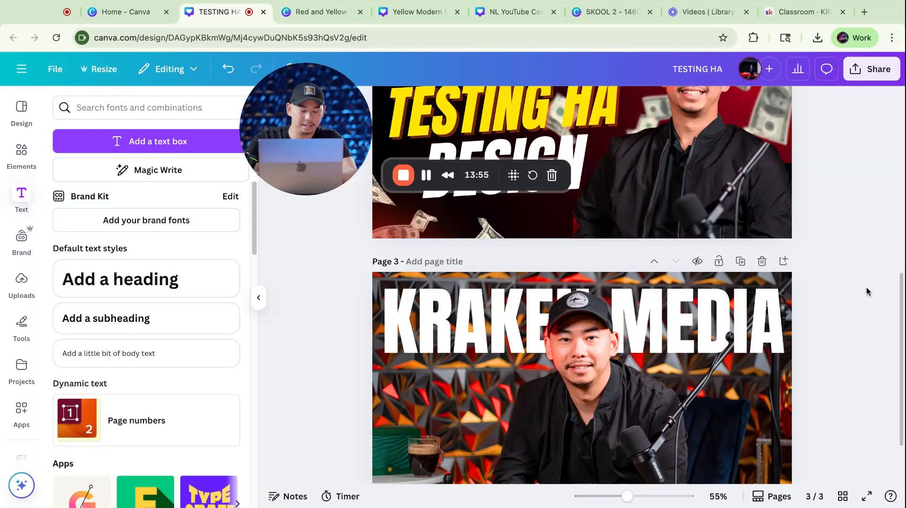
scroll(870, 297, down, 2)
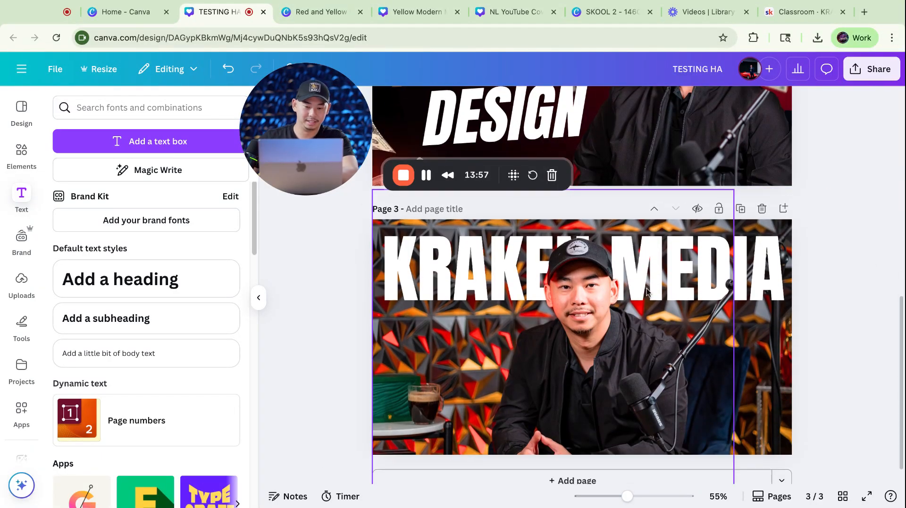
Step: Apply the Lift effect to the KRAKEN MEDIA heading with an intensity of 100
click(471, 284)
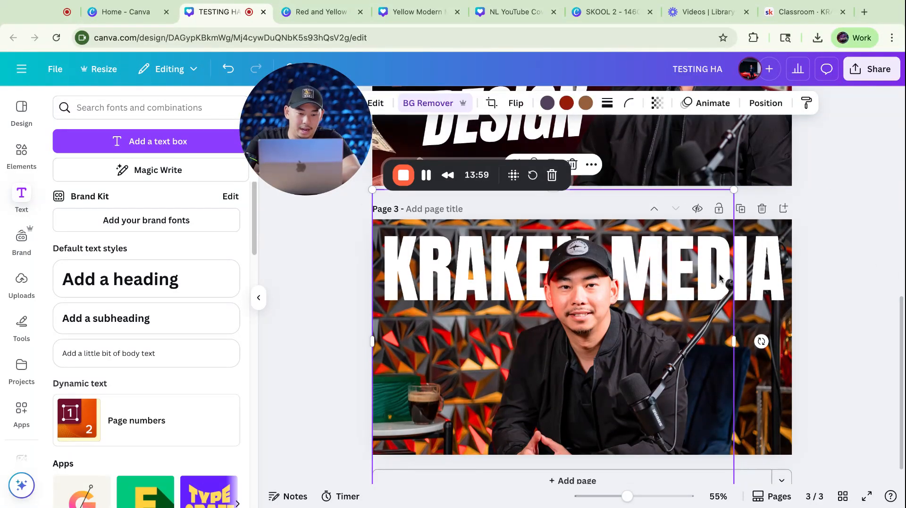
click(766, 280)
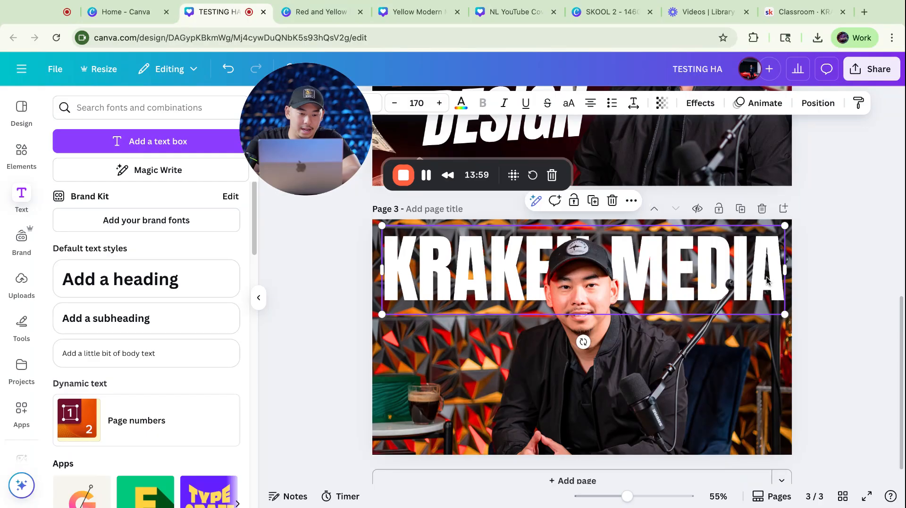
click(700, 103)
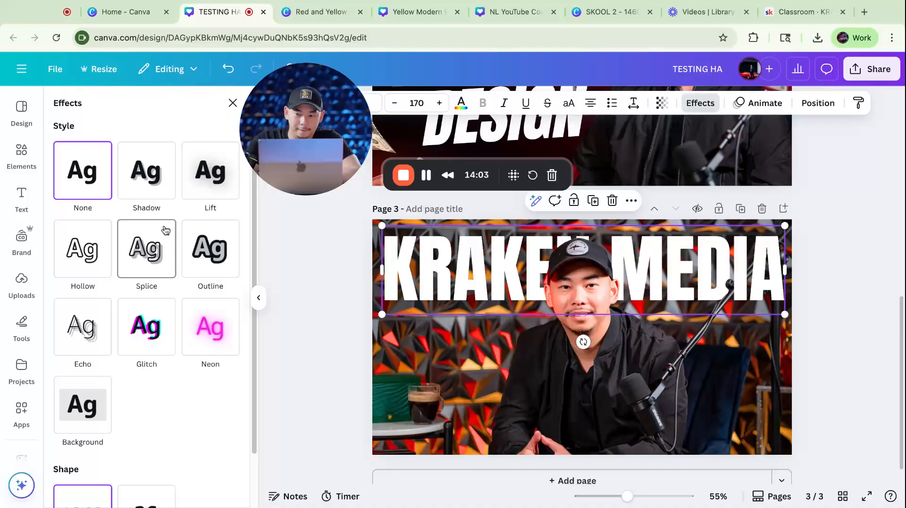
click(201, 183)
drag(108, 249, 157, 250)
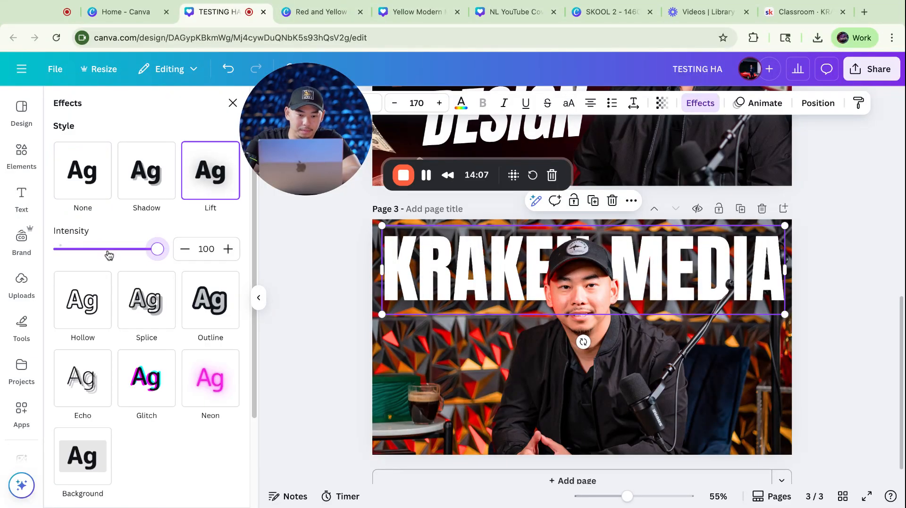
click(859, 269)
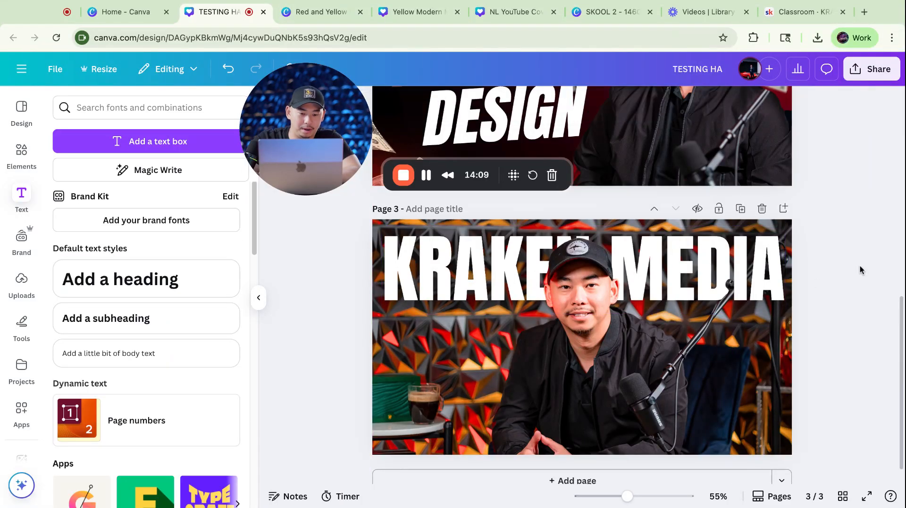
scroll(855, 271, down, 2)
scroll(855, 272, down, 1)
scroll(855, 271, up, 3)
scroll(854, 271, down, 1)
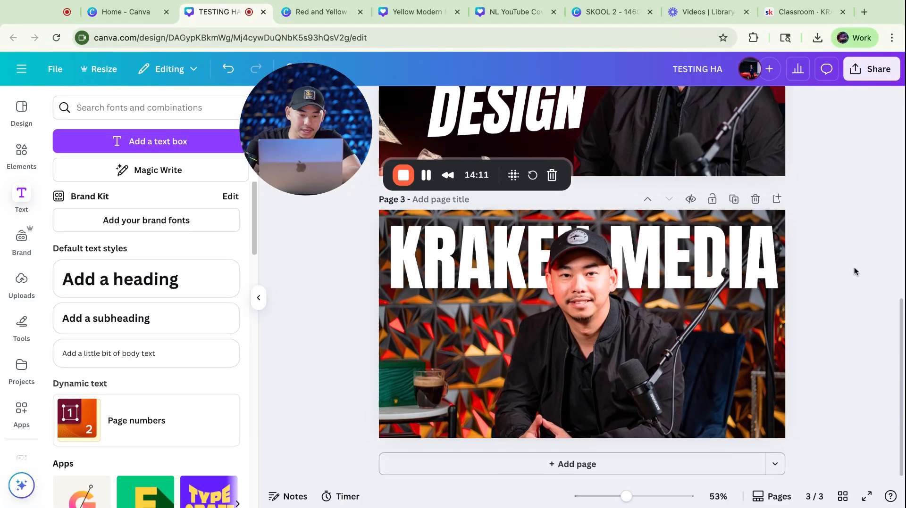
scroll(854, 272, up, 2)
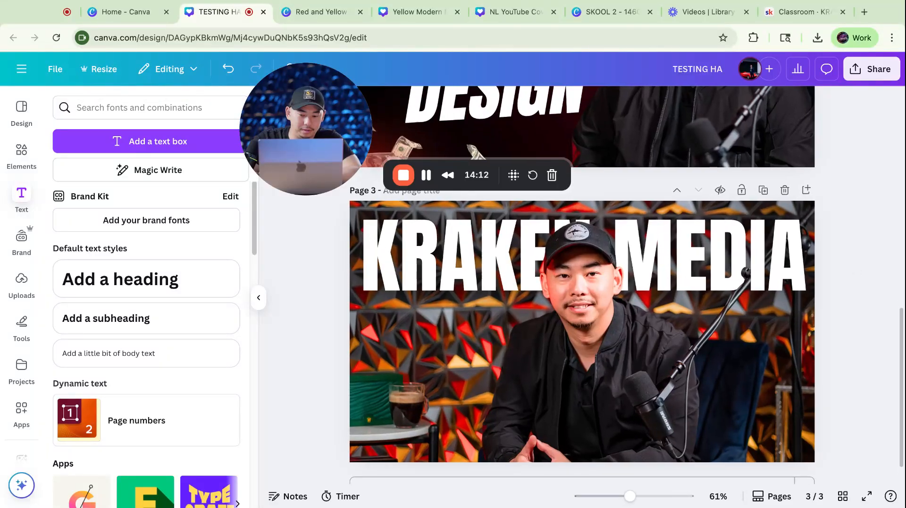
click(768, 270)
click(812, 102)
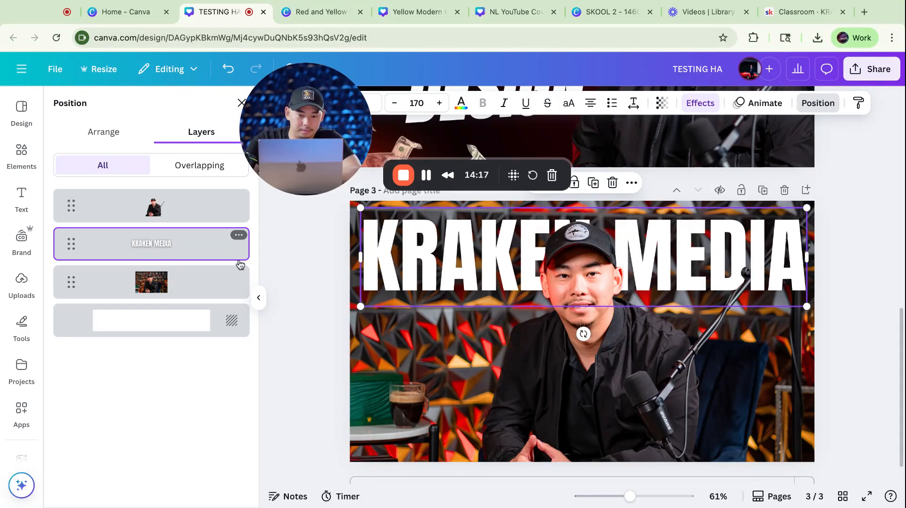
Step: Search the elements library for "fade" and show all of the matching graphics
click(23, 150)
click(99, 116)
text(fade)
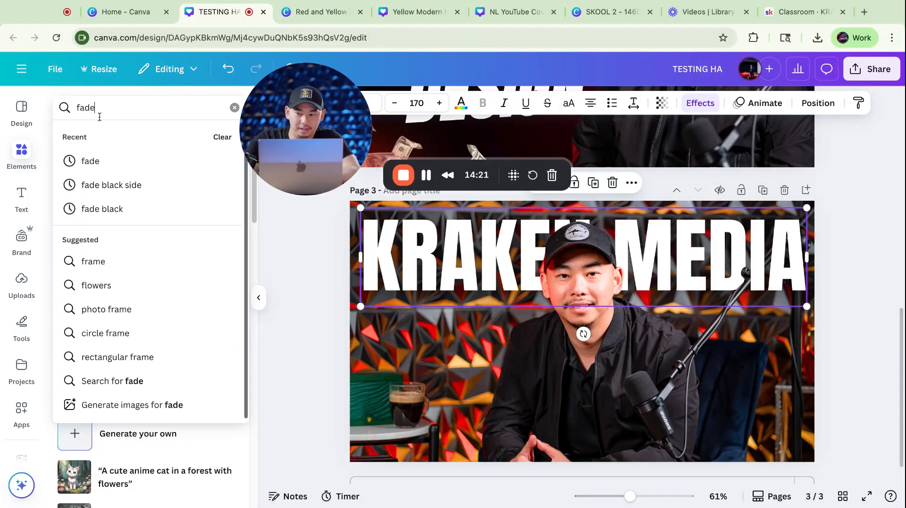
key(Return)
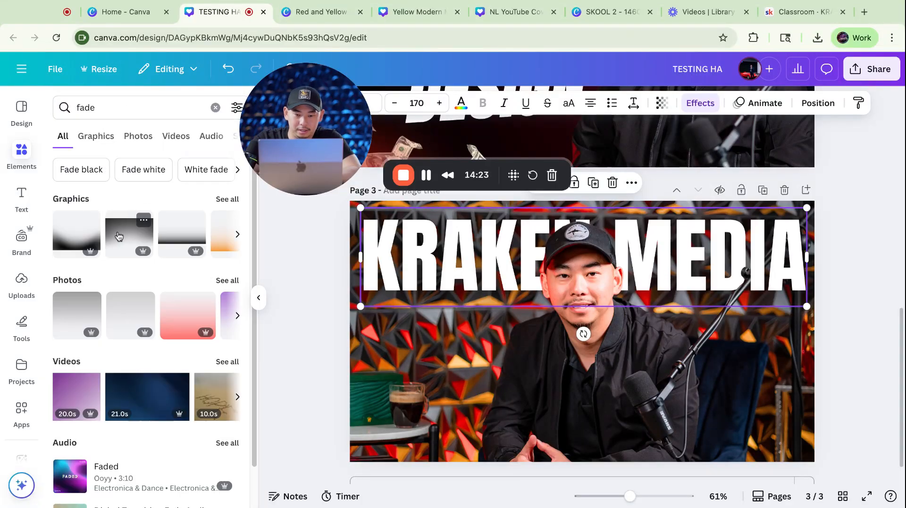
click(118, 236)
key(Delete)
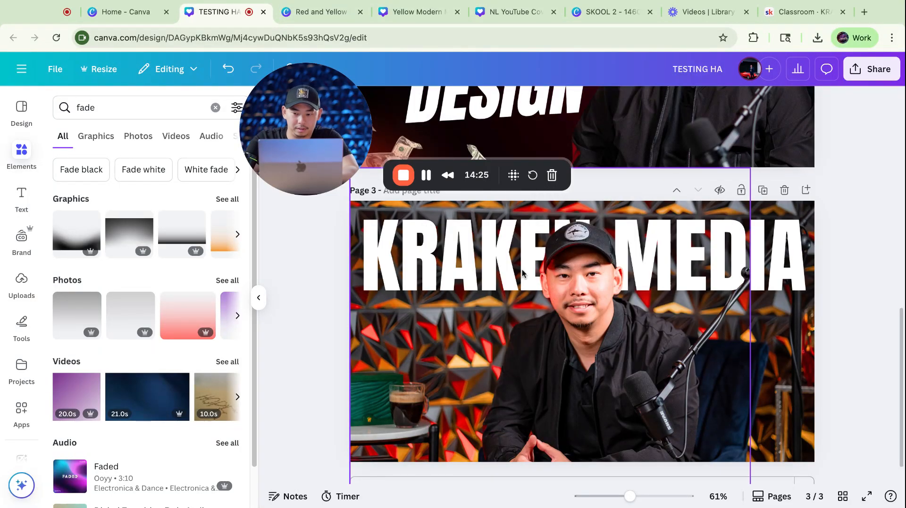
click(227, 199)
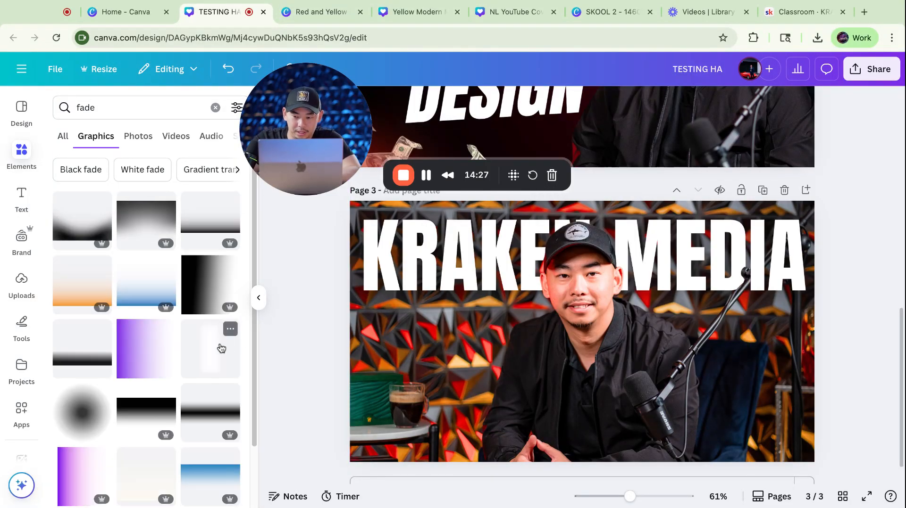
Step: Add the black bottom-edge fade graphic to page 3 and turn it upside down so its dark edge faces up
click(79, 355)
drag(597, 333, 565, 332)
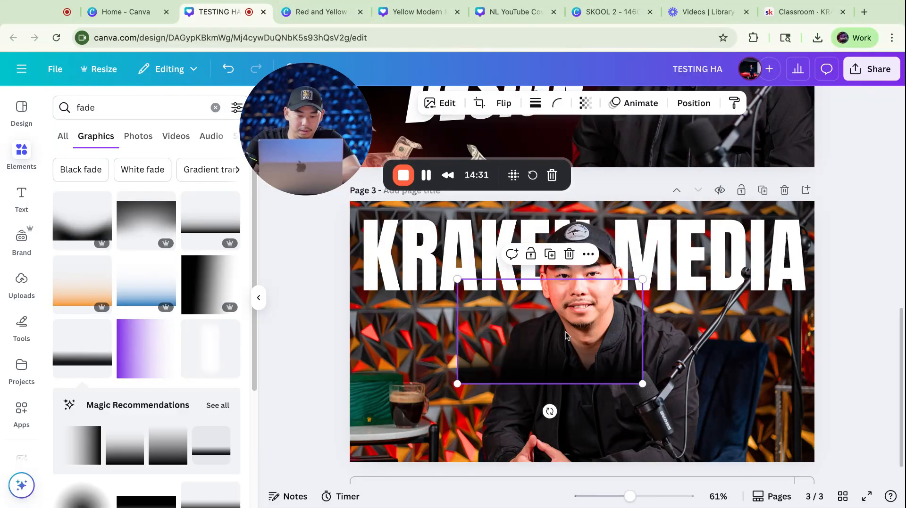
ctrl+scroll(566, 332, down, 3)
drag(559, 409, 566, 335)
Step: Enlarge the black fade from its corners so it covers the whole of page 3
drag(533, 377, 410, 387)
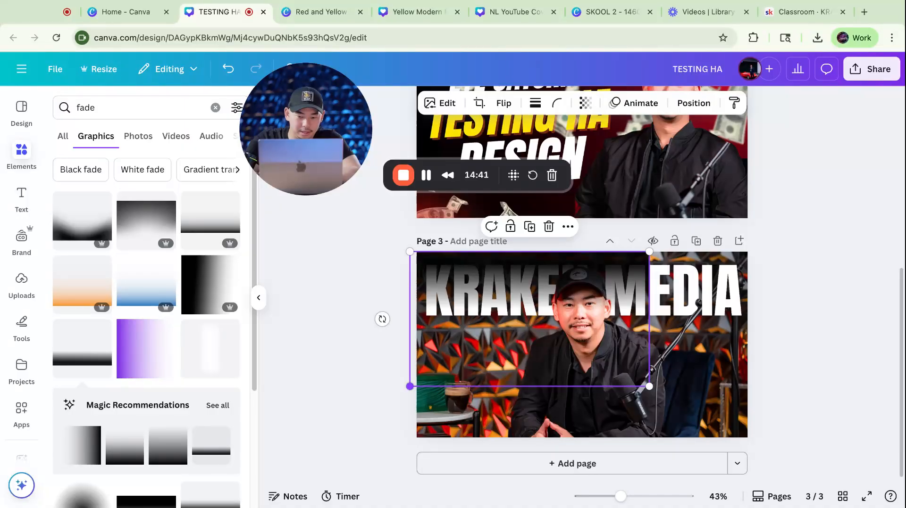
drag(649, 386, 747, 442)
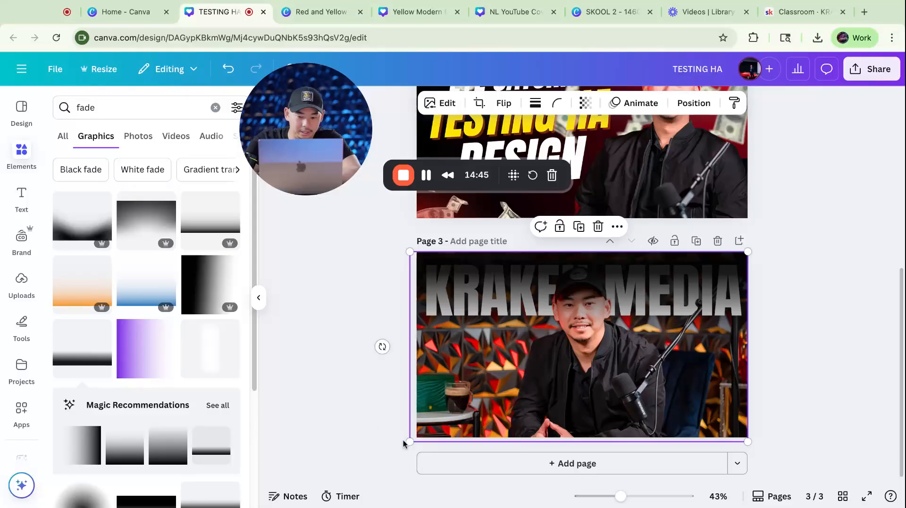
drag(410, 442, 417, 438)
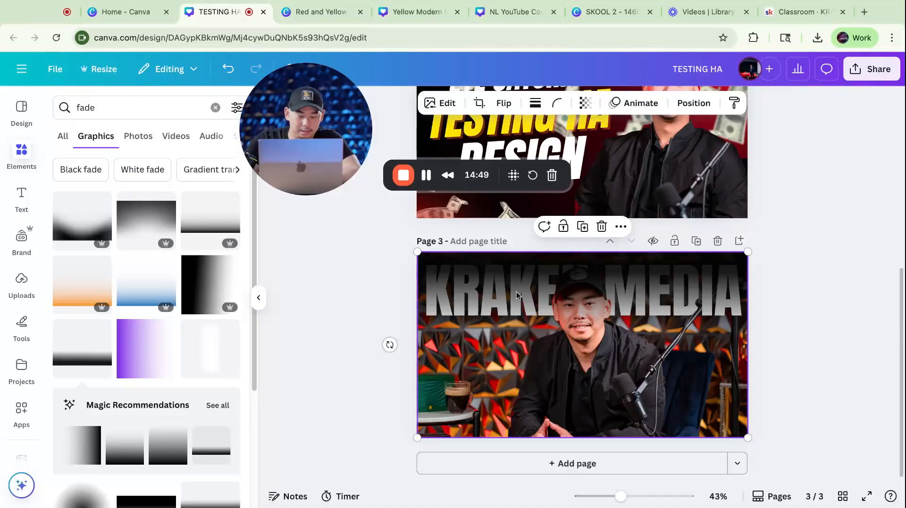
Step: Shift the fade slightly above page 3's top edge and move its layer between the heading and the background photo
drag(516, 292, 517, 268)
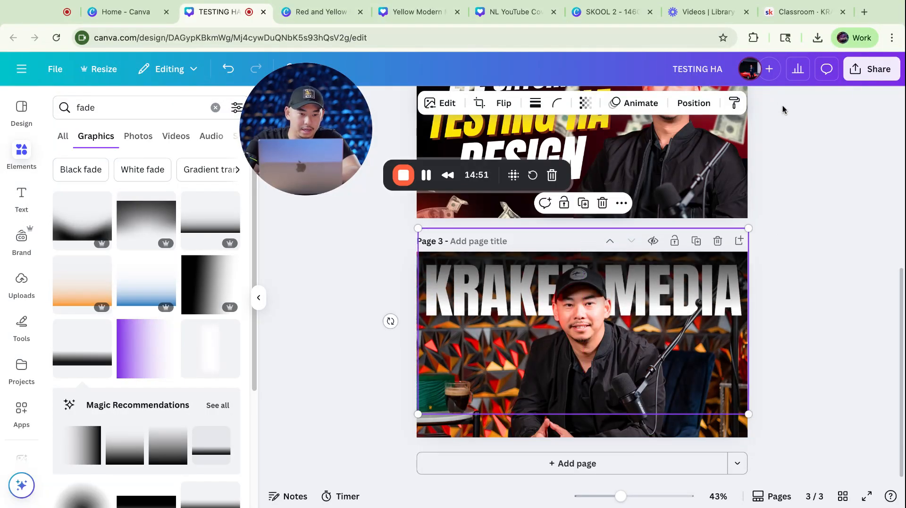
click(693, 103)
drag(190, 206, 190, 206)
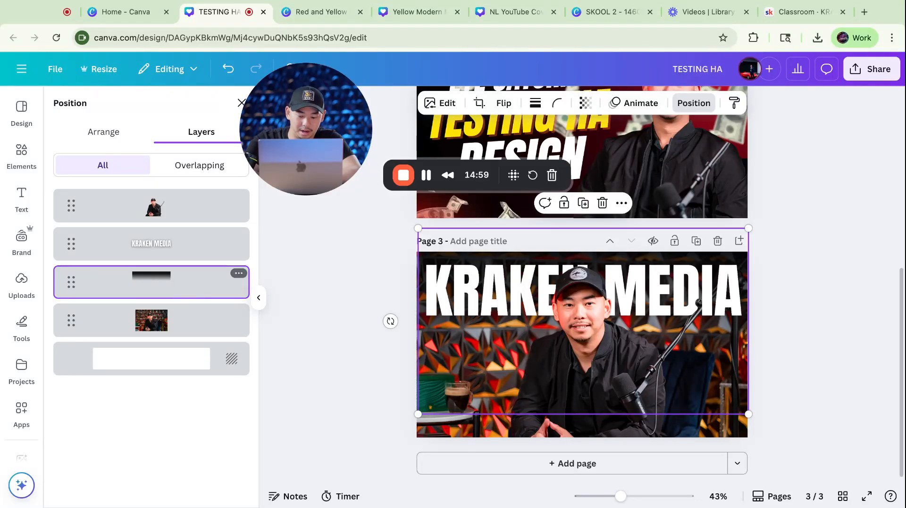
Step: Duplicate the black fade and rotate the copy upside down so its dark edge faces the bottom of page 3
key(super+d)
drag(530, 274, 502, 323)
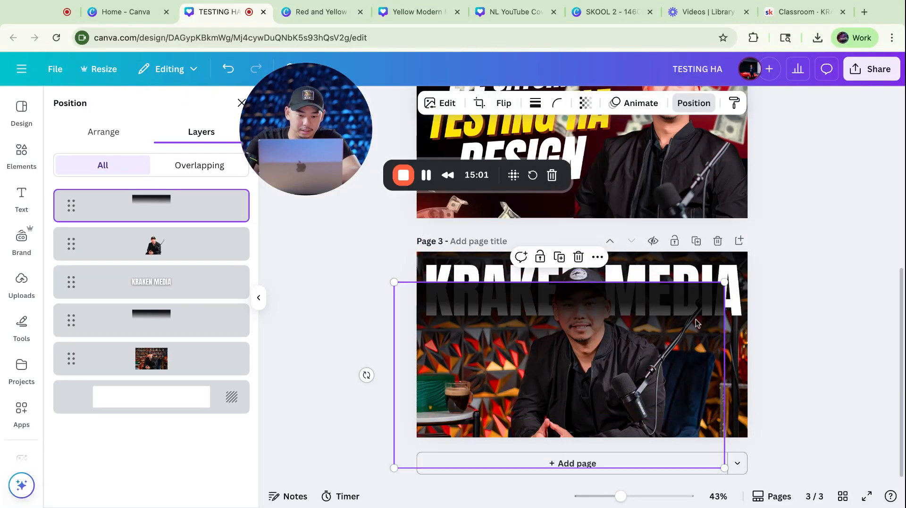
drag(367, 375, 363, 376)
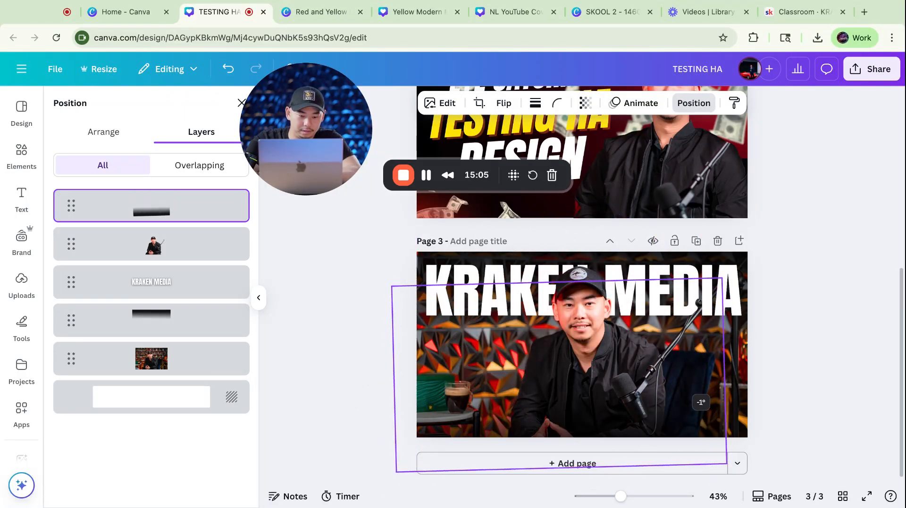
drag(750, 378, 751, 375)
Step: Align the copied fade with the page's sides, extending past the bottom edge, and move its layer directly above the background photo
drag(592, 404, 615, 413)
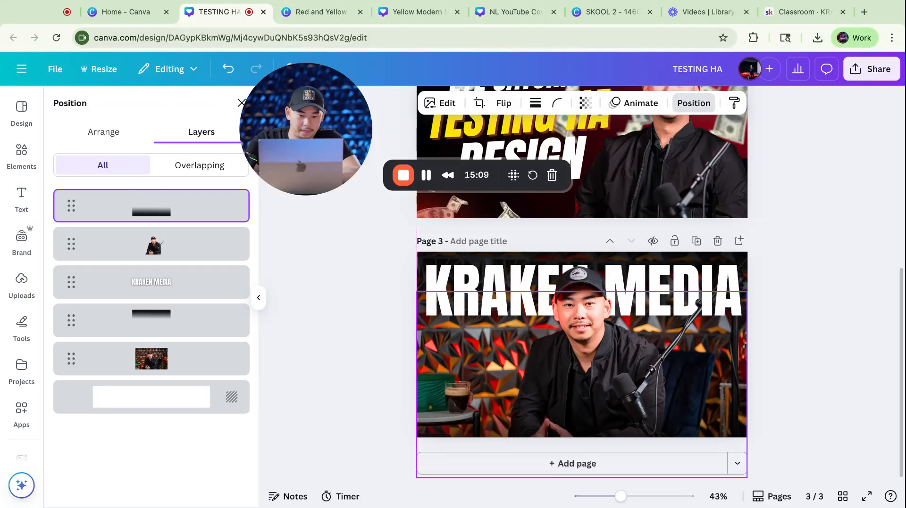
drag(615, 413, 615, 412)
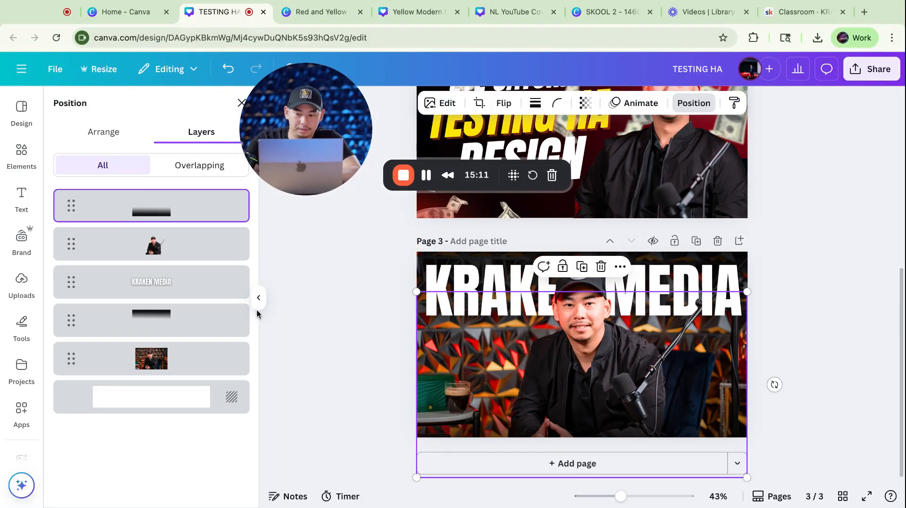
drag(183, 203, 175, 330)
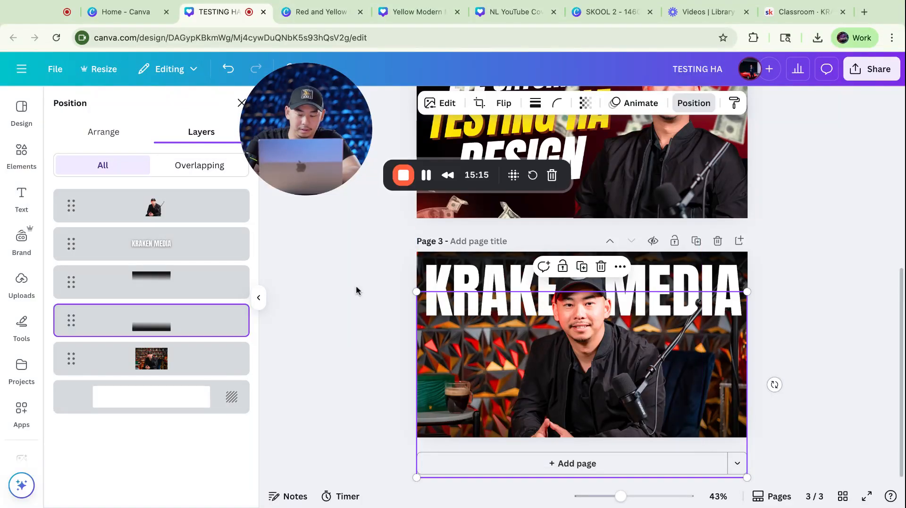
Step: Duplicate the KRAKEN MEDIA heading on page 3 and replace the copy's text with MARKETING
click(189, 243)
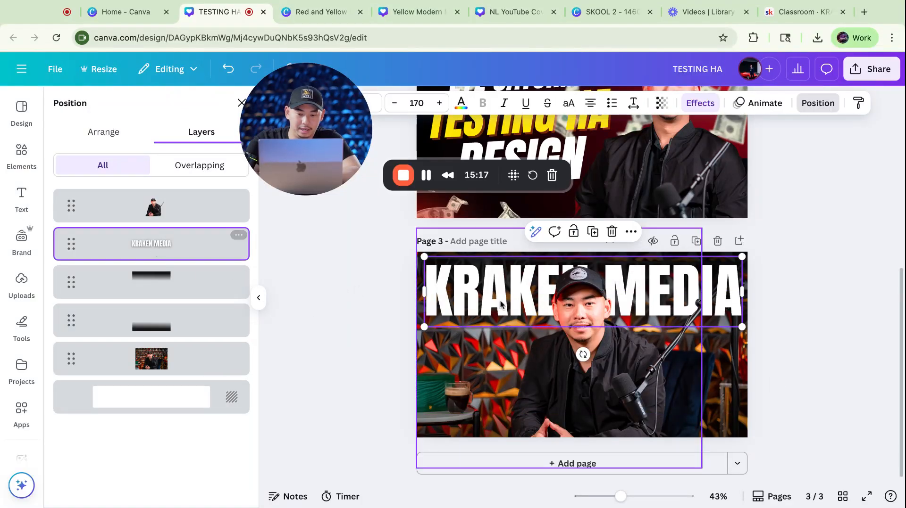
key(super+d)
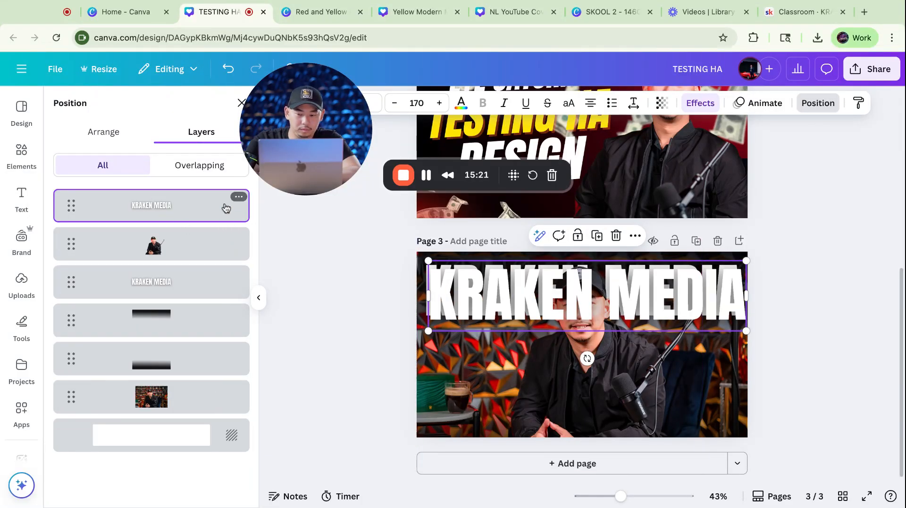
double_click(503, 301)
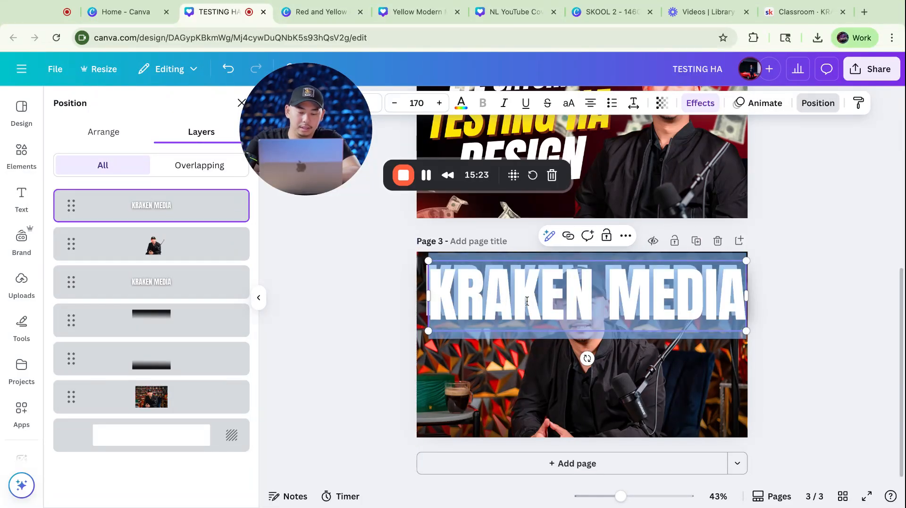
click(527, 301)
drag(457, 292, 718, 295)
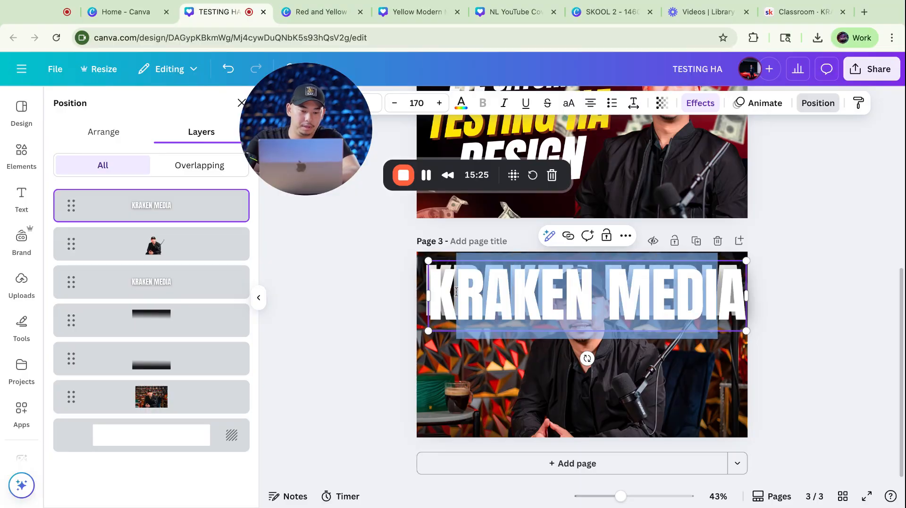
text(A)
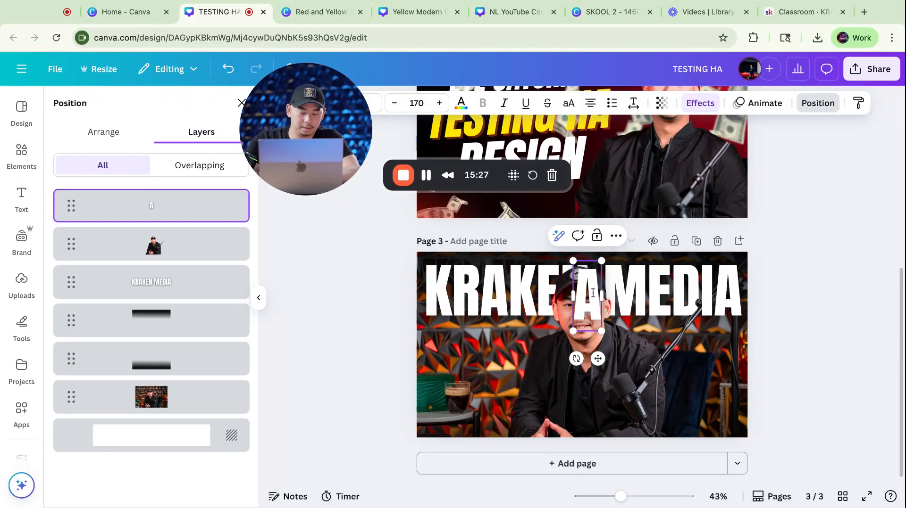
key(BackSpace)
text(MARKETING)
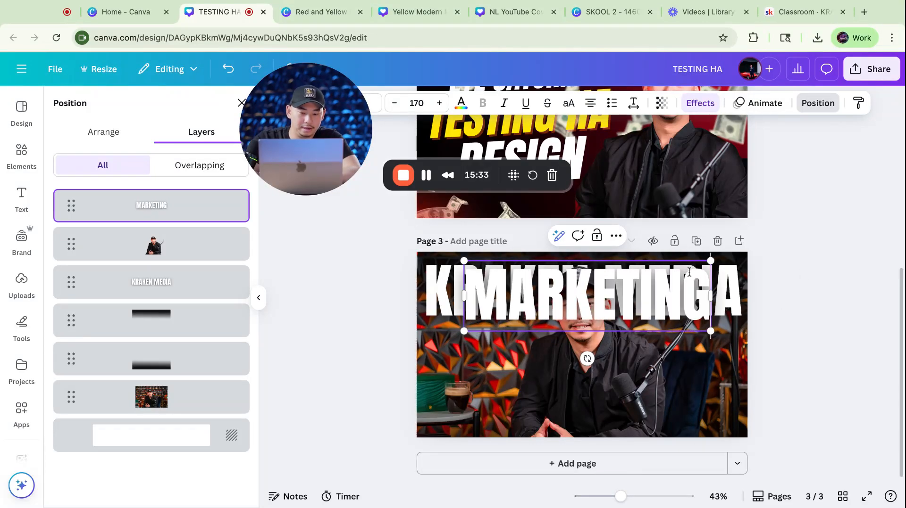
Step: Shrink the MARKETING heading to font size 156 and move it to the bottom of page 3, roughly centred over the subject's hands
drag(710, 261, 690, 267)
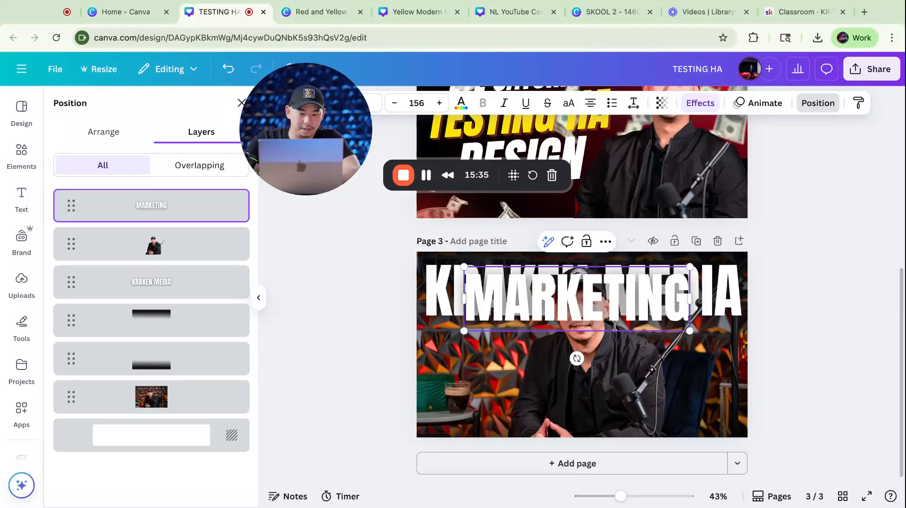
key(Escape)
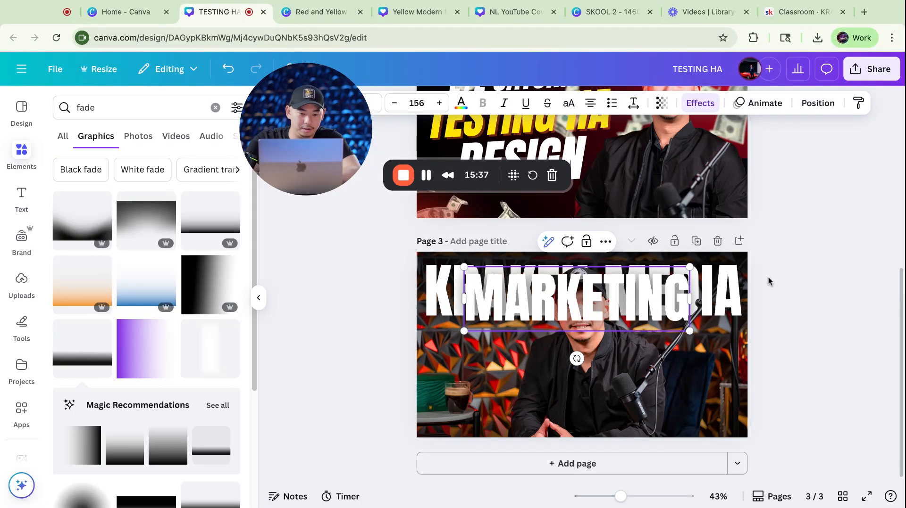
drag(672, 296, 684, 402)
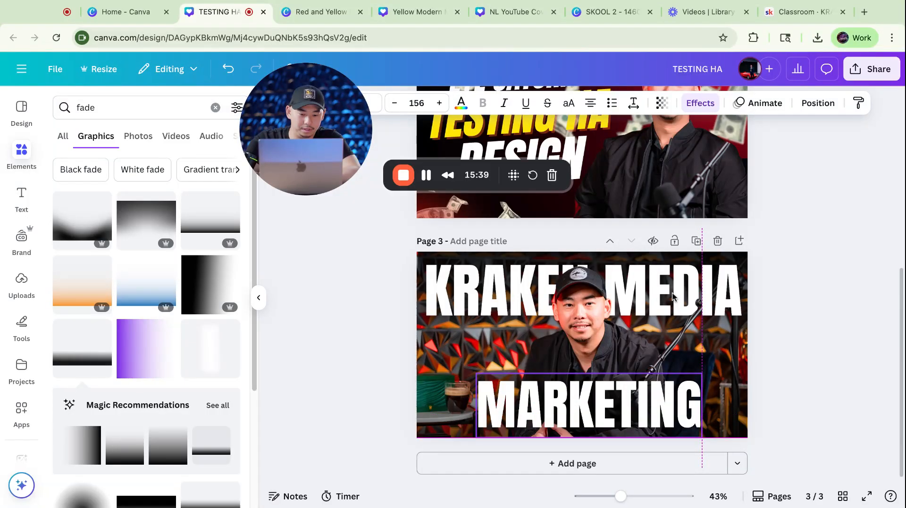
click(791, 313)
scroll(790, 315, down, 3)
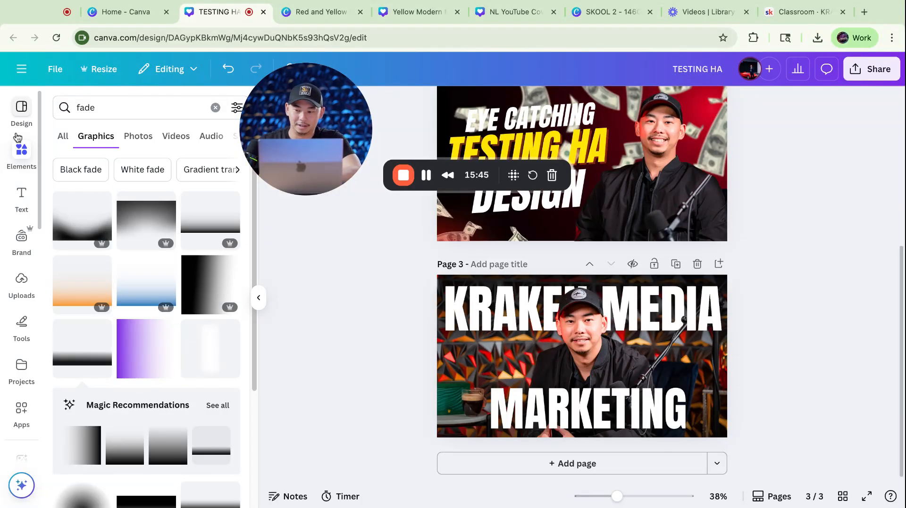
Step: Search the elements for "fire" photos and add the wide black one with low flames along its bottom edge to page 3
click(19, 152)
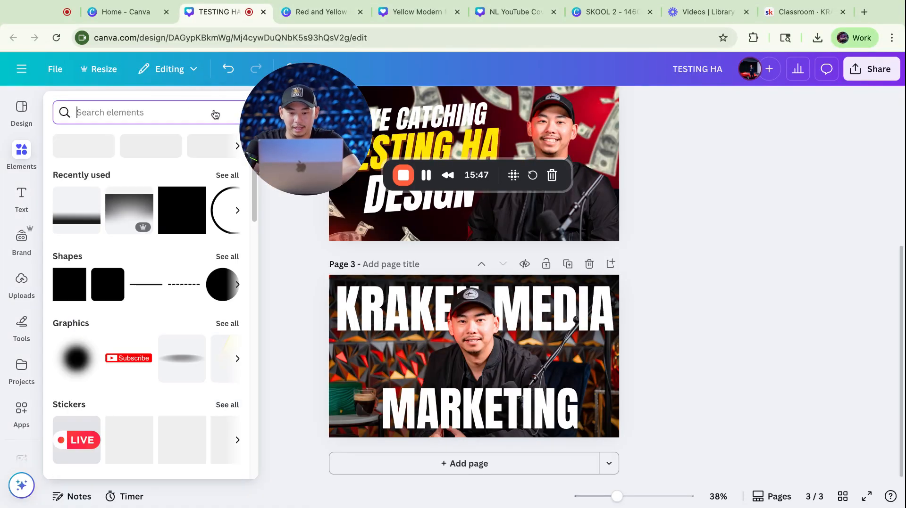
click(19, 113)
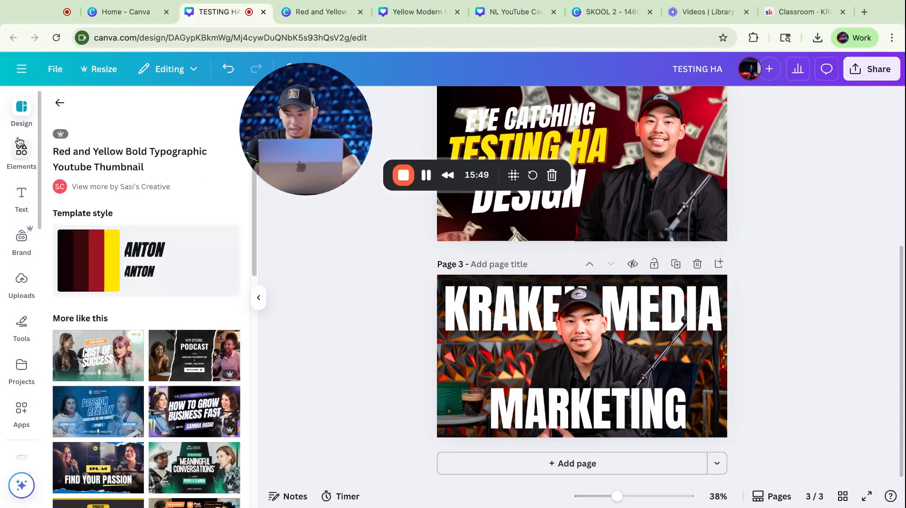
click(20, 149)
click(21, 200)
click(19, 160)
click(125, 108)
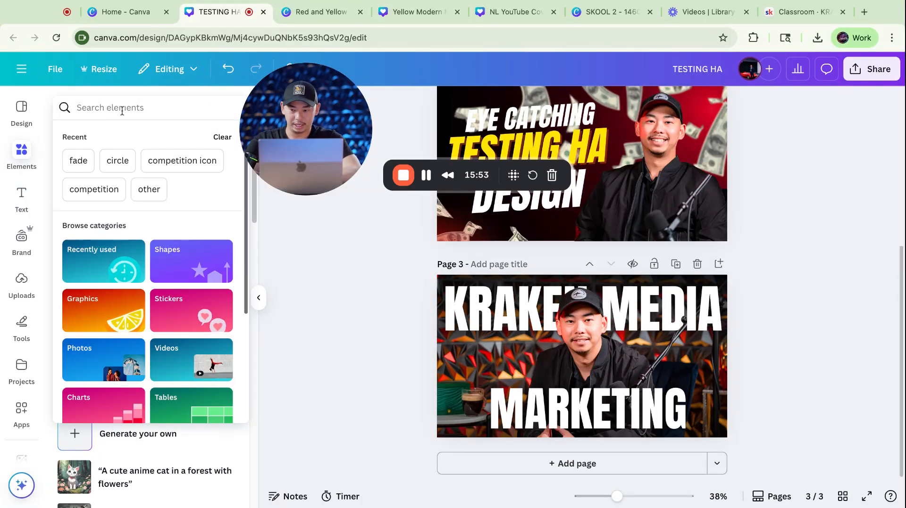
text(fire)
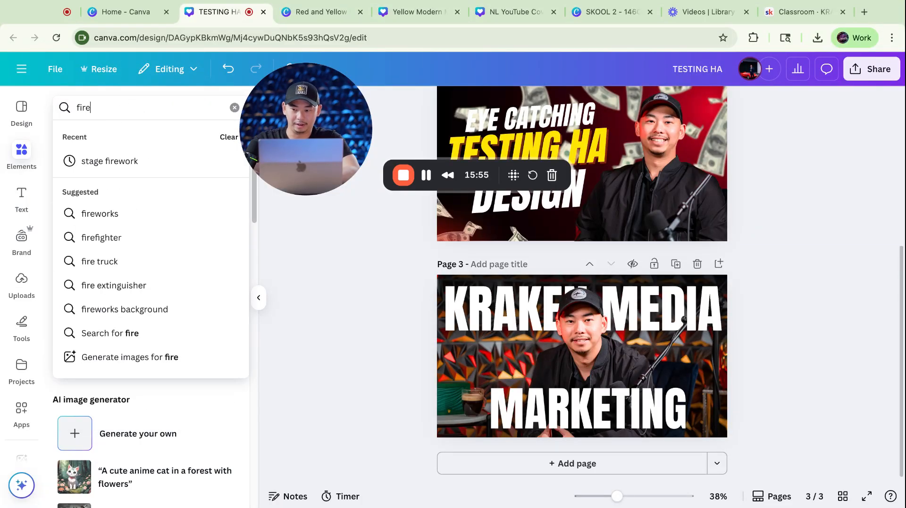
key(Return)
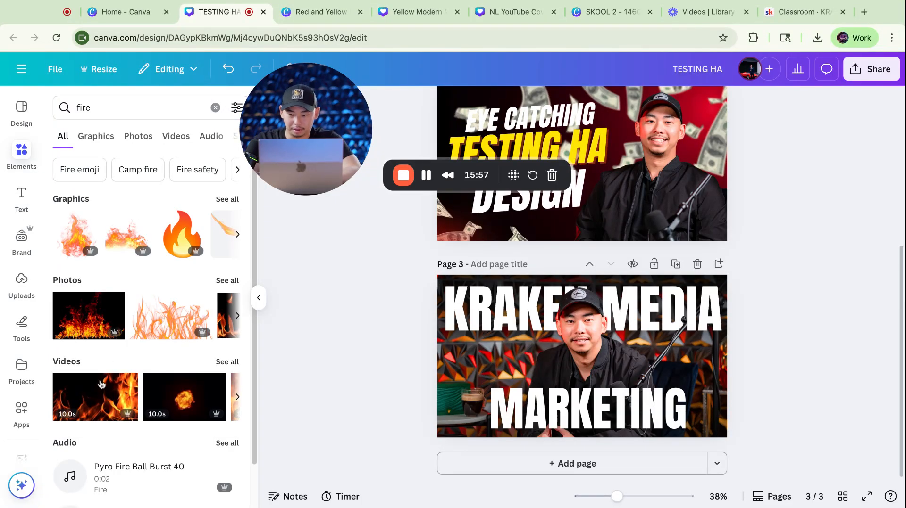
click(229, 280)
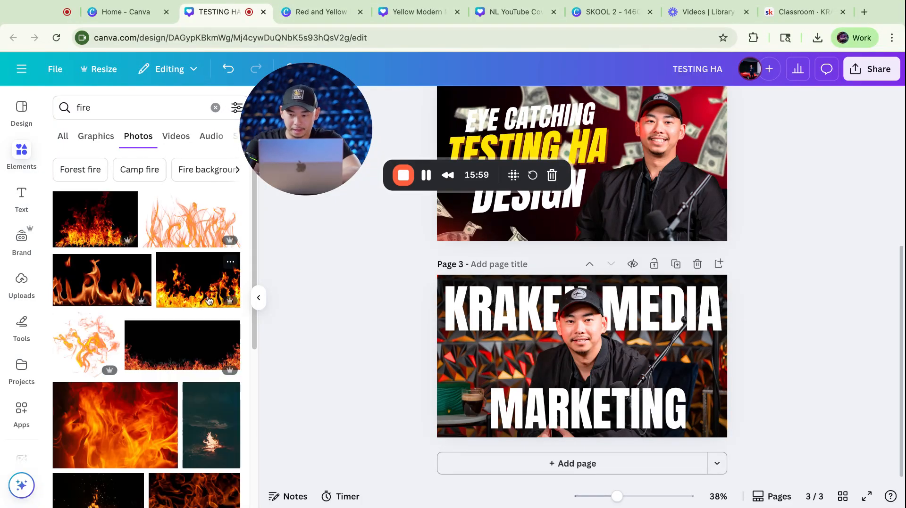
click(178, 334)
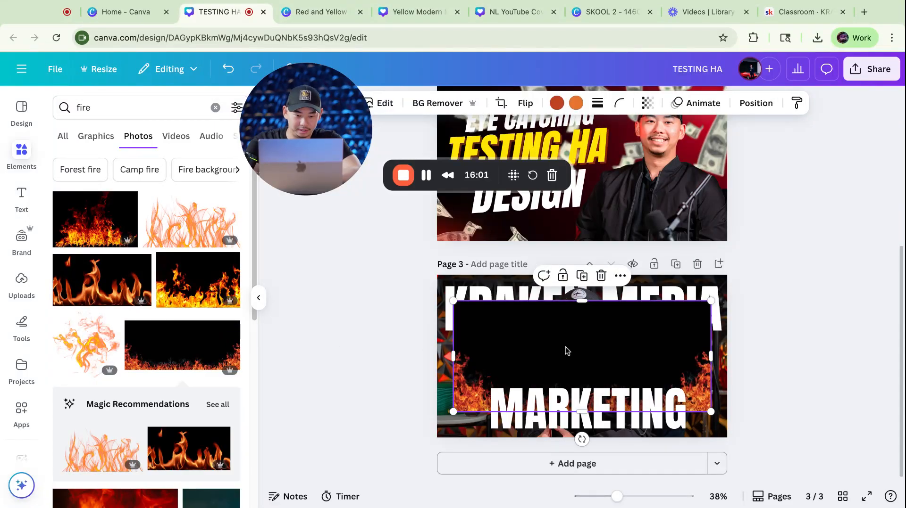
Step: Move the fire photo down and enlarge it from its corners so it spans slightly beyond page 3's sides and bottom edge
drag(566, 351, 564, 350)
drag(457, 435, 435, 449)
drag(713, 451, 719, 454)
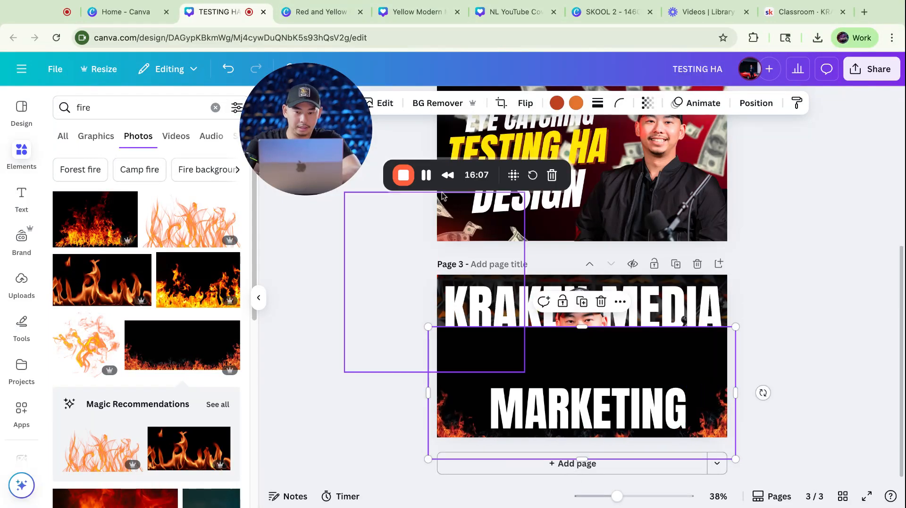
Step: Remove the fire photo's black background and resize it from its lower corners to match page 3's width
click(437, 103)
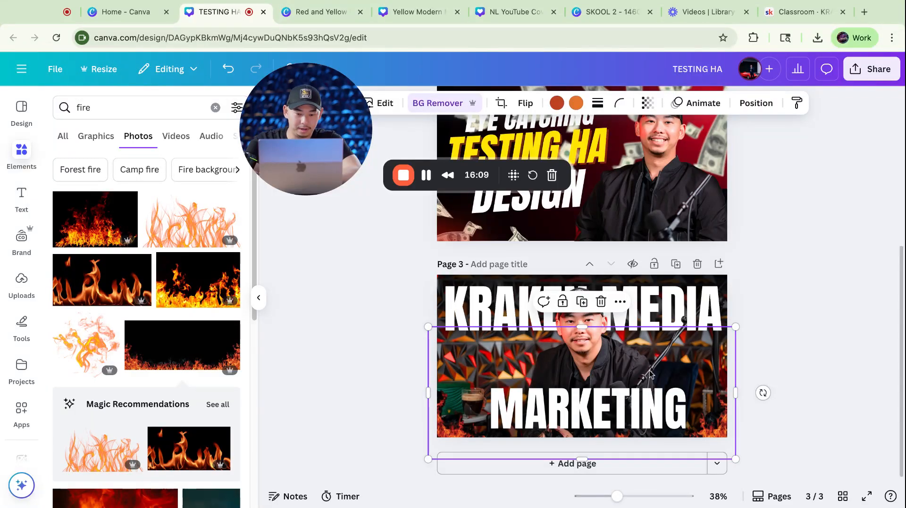
drag(428, 459, 429, 460)
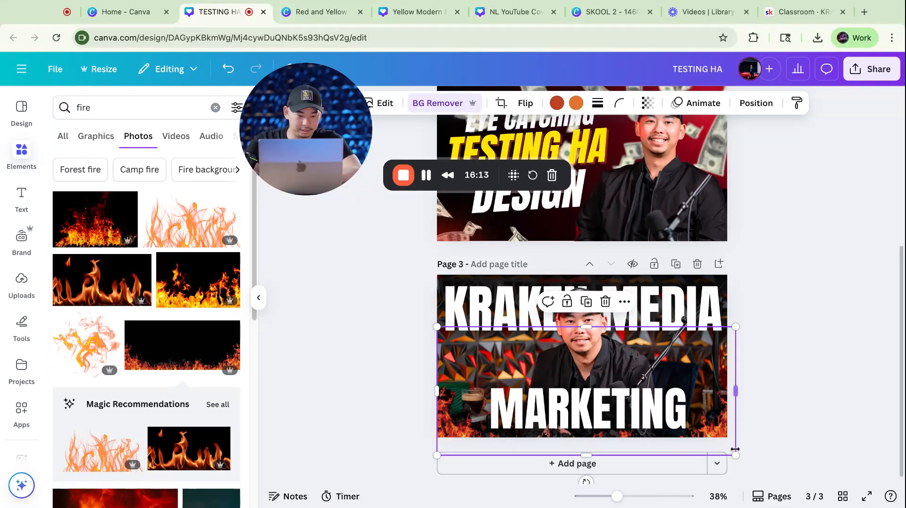
drag(734, 454, 727, 451)
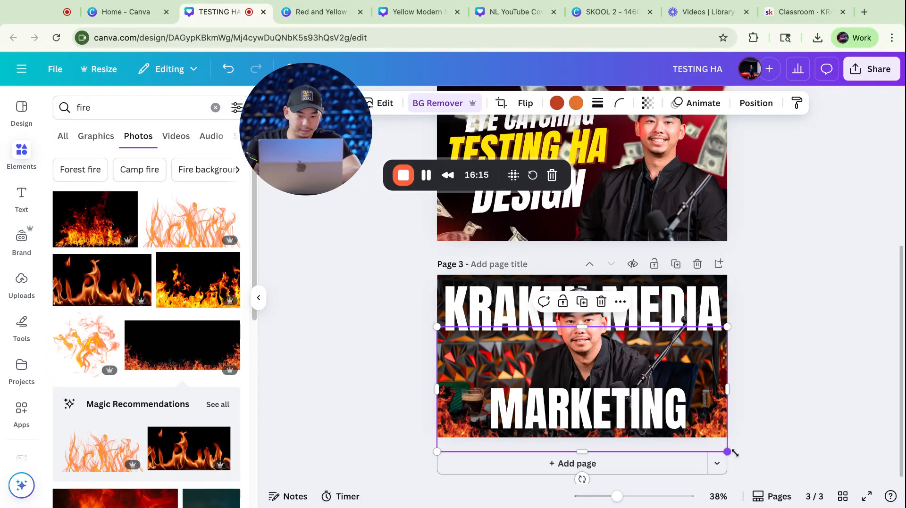
scroll(764, 355, up, 3)
click(848, 316)
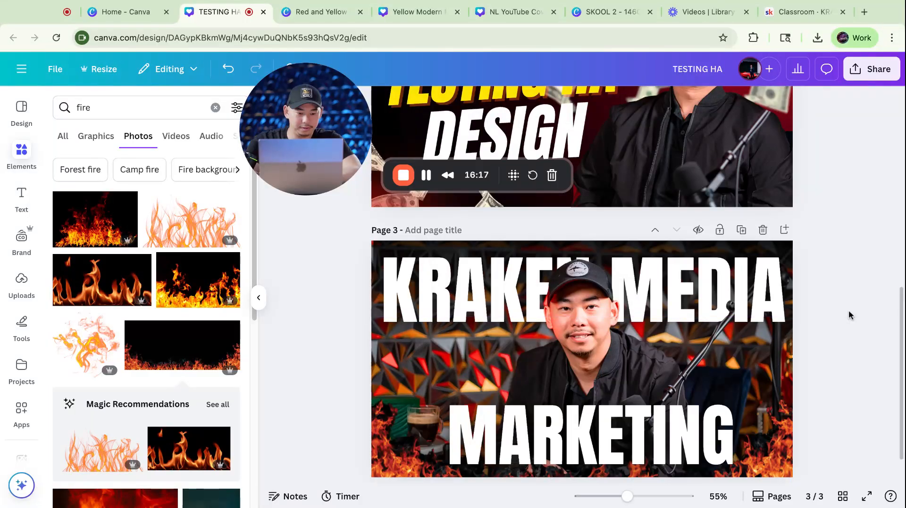
scroll(848, 315, down, 1)
click(782, 424)
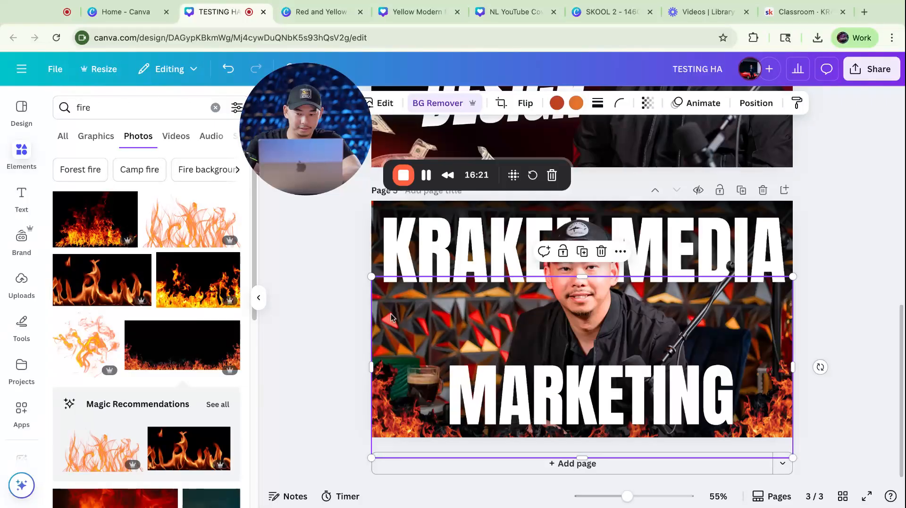
key(Escape)
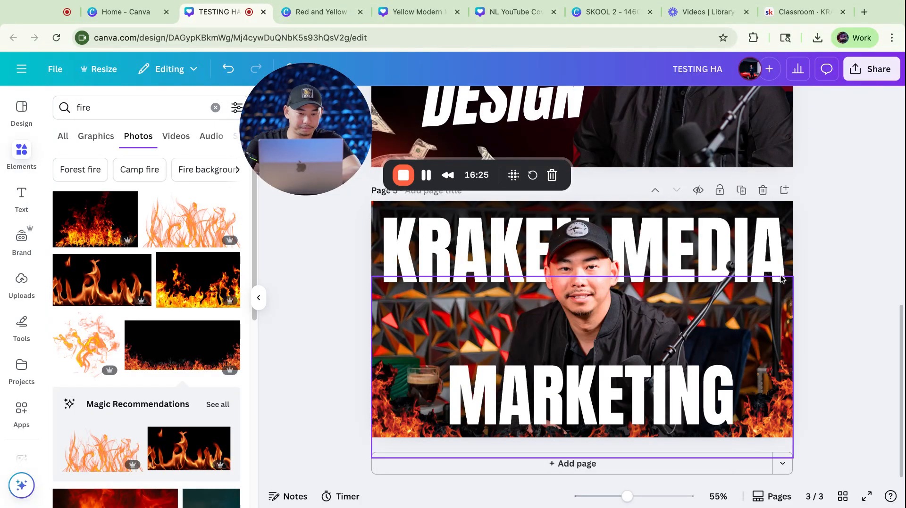
click(770, 333)
click(827, 293)
scroll(827, 293, down, 1)
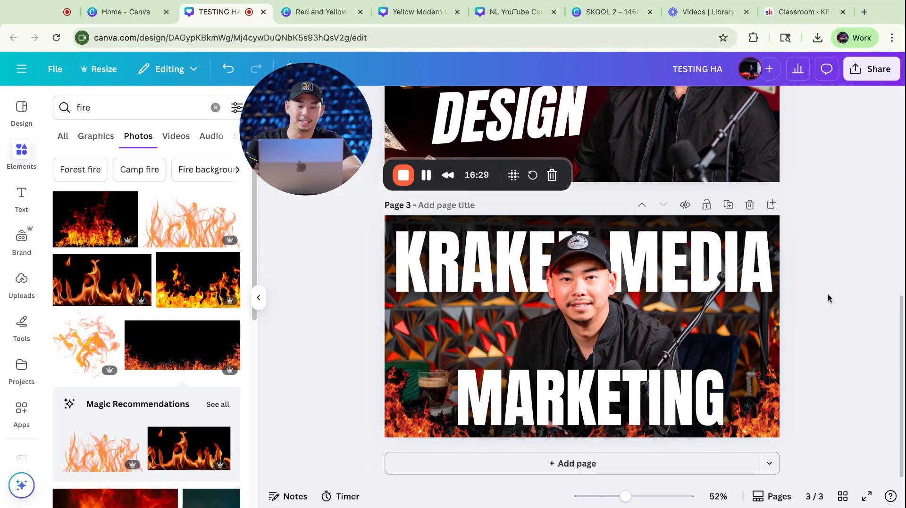